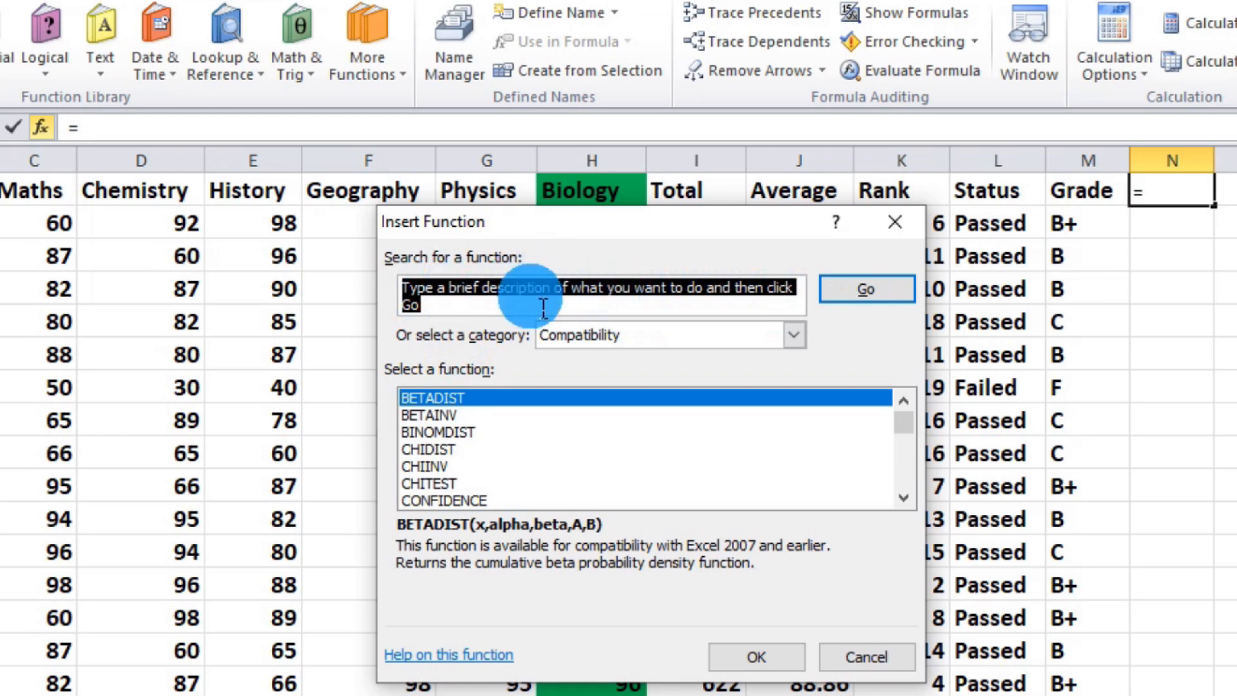
- Search the Insert Function dialog for "average" and look through the matching functions
type("average")
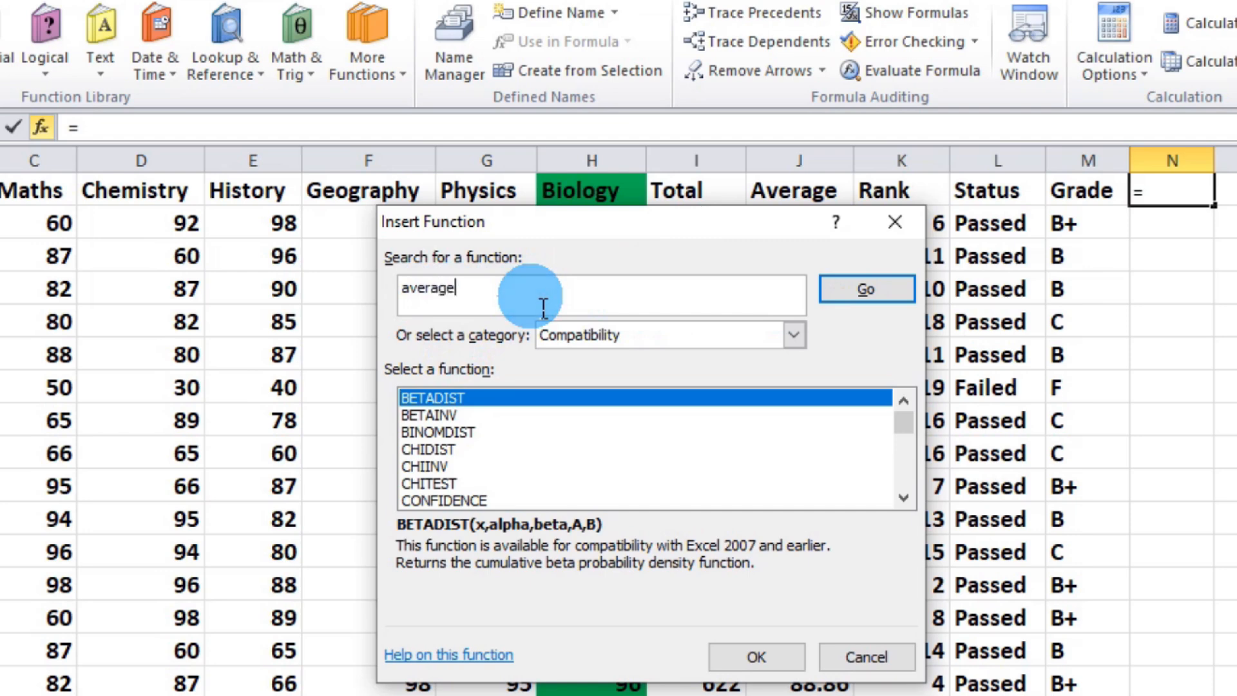
left_click(852, 288)
left_click(543, 392)
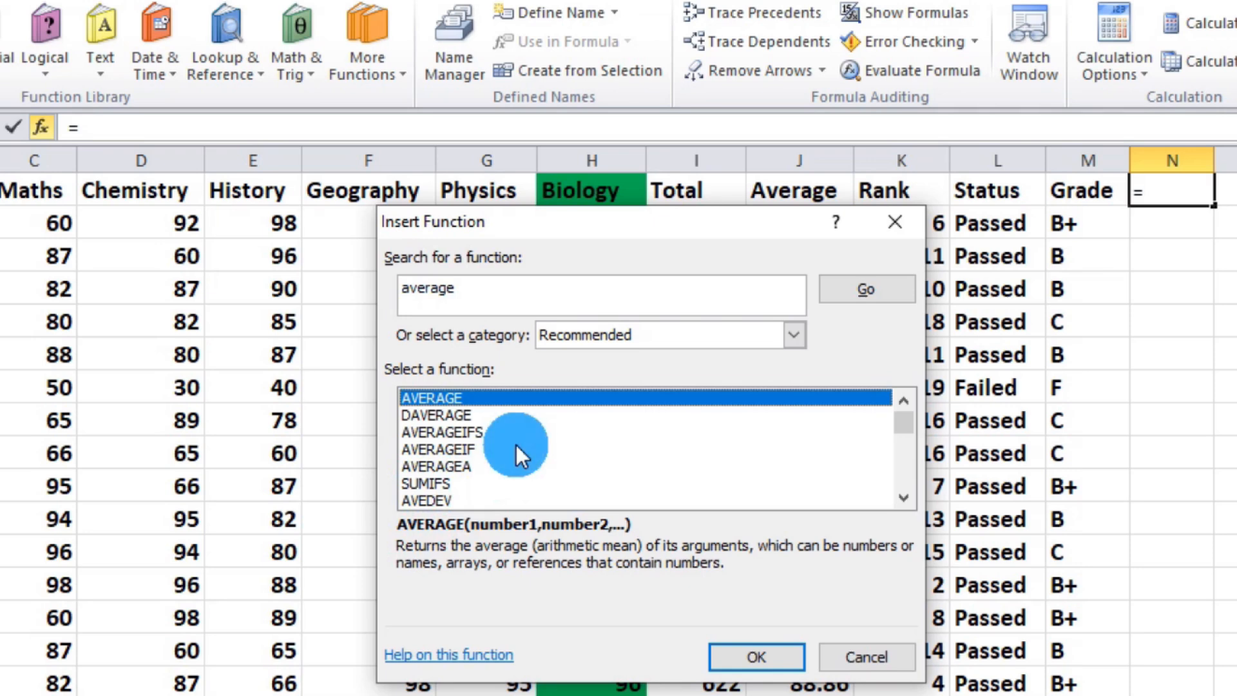
- Replace the function search term with "sum" and run the search
left_click(492, 308)
key("BackSpace")
key("BackSpace")
key("BackSpace")
key("BackSpace")
key("BackSpace")
key("BackSpace")
key("BackSpace")
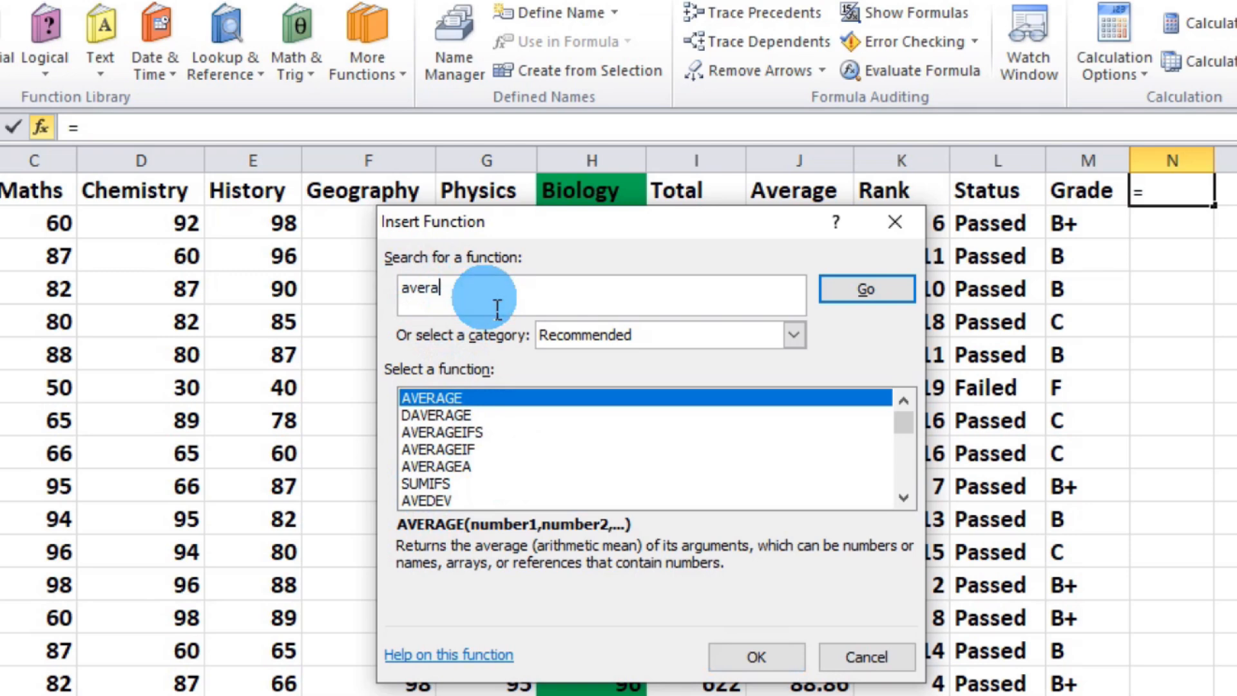
type("sium")
key("BackSpace")
key("BackSpace")
key("BackSpace")
type("um")
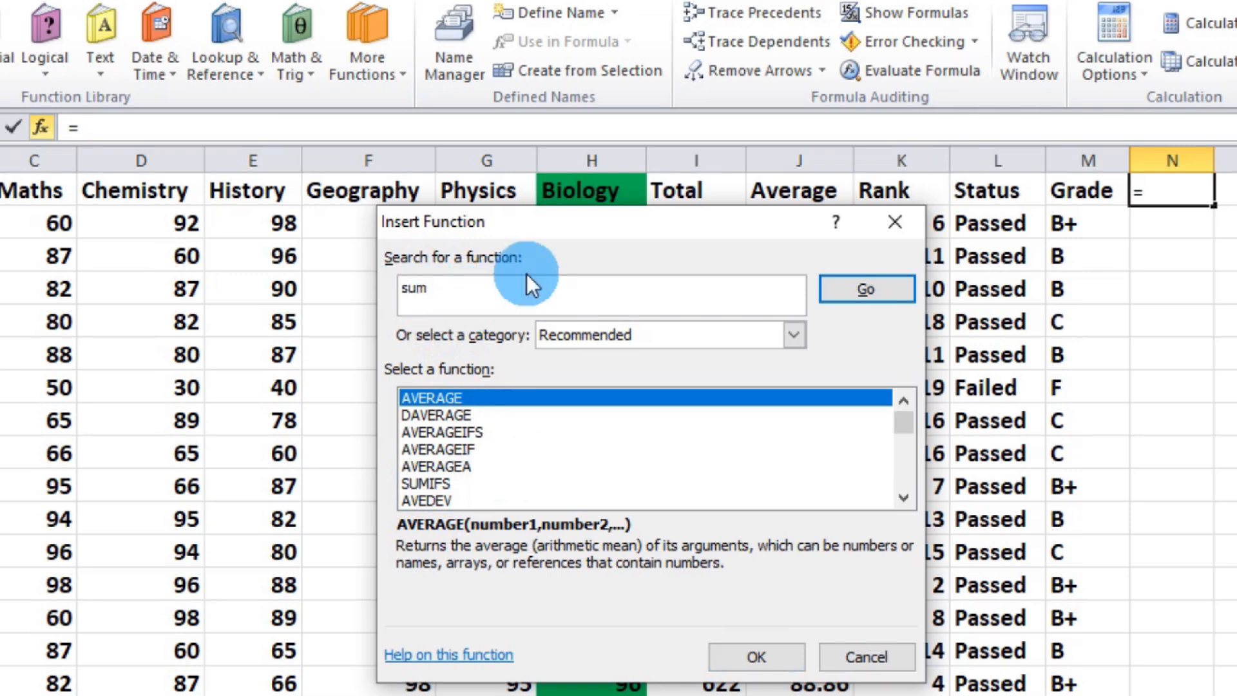
left_click(872, 287)
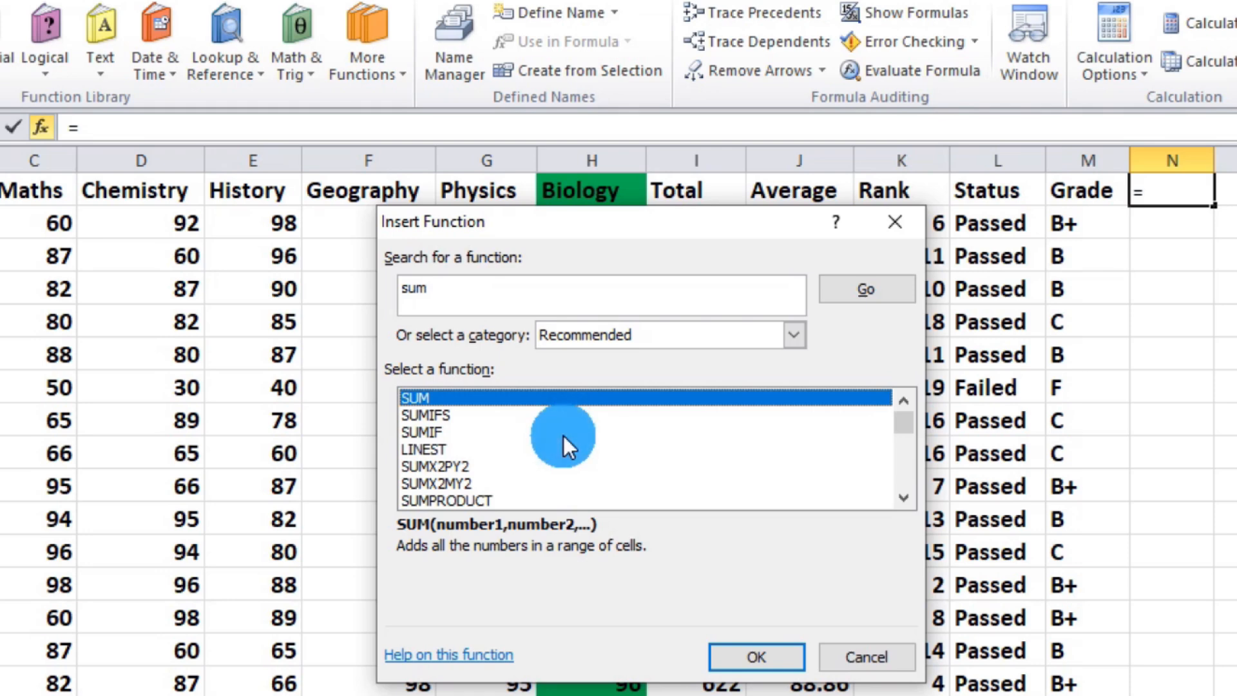
- Replace the function search term with "rank" and run the search
left_click(770, 310)
key("BackSpace")
key("BackSpace")
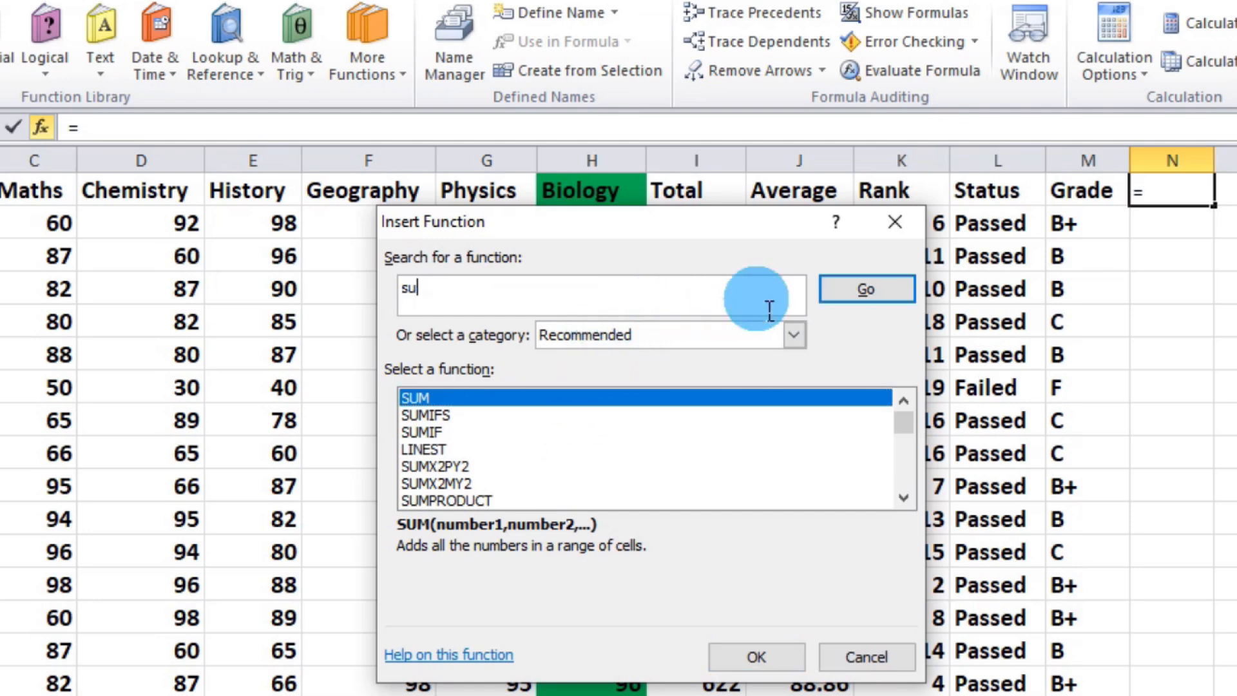
key("BackSpace")
type("rank")
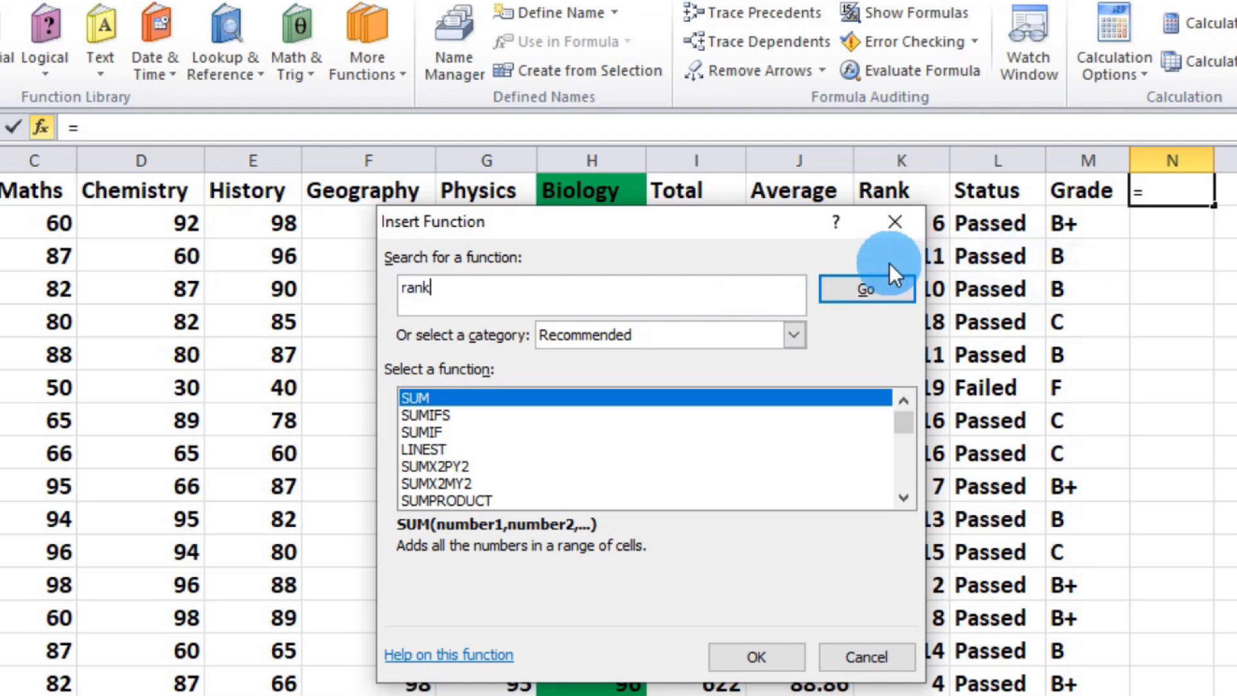
left_click(867, 291)
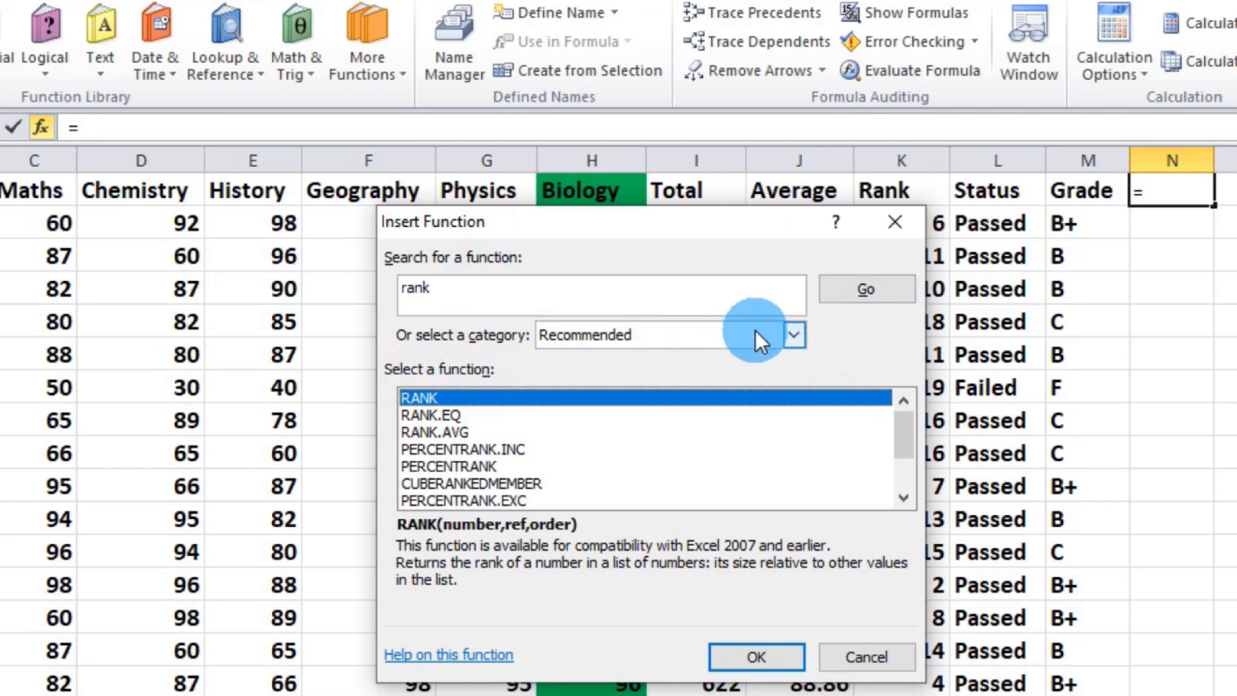
- Clear the function search term and list the functions of the All category, followed by the Financial category
left_click(792, 304)
key("BackSpace")
key("BackSpace")
key("BackSpace")
key("BackSpace")
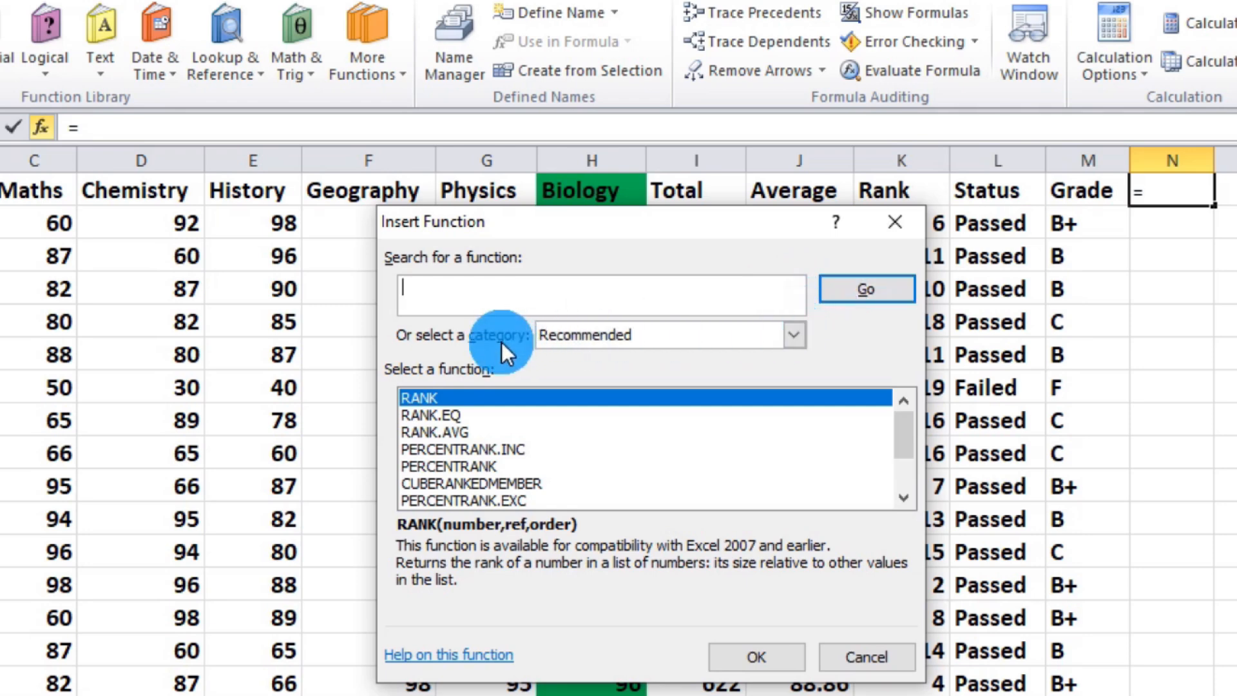
left_click(794, 335)
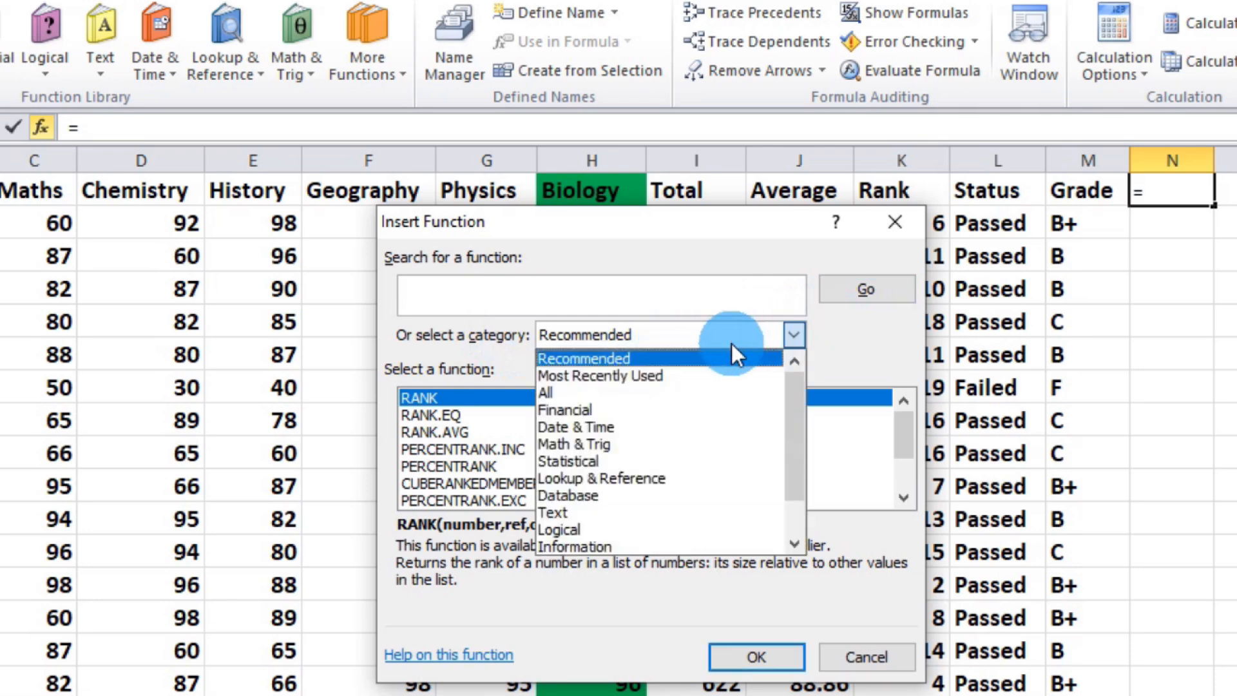
left_click(630, 393)
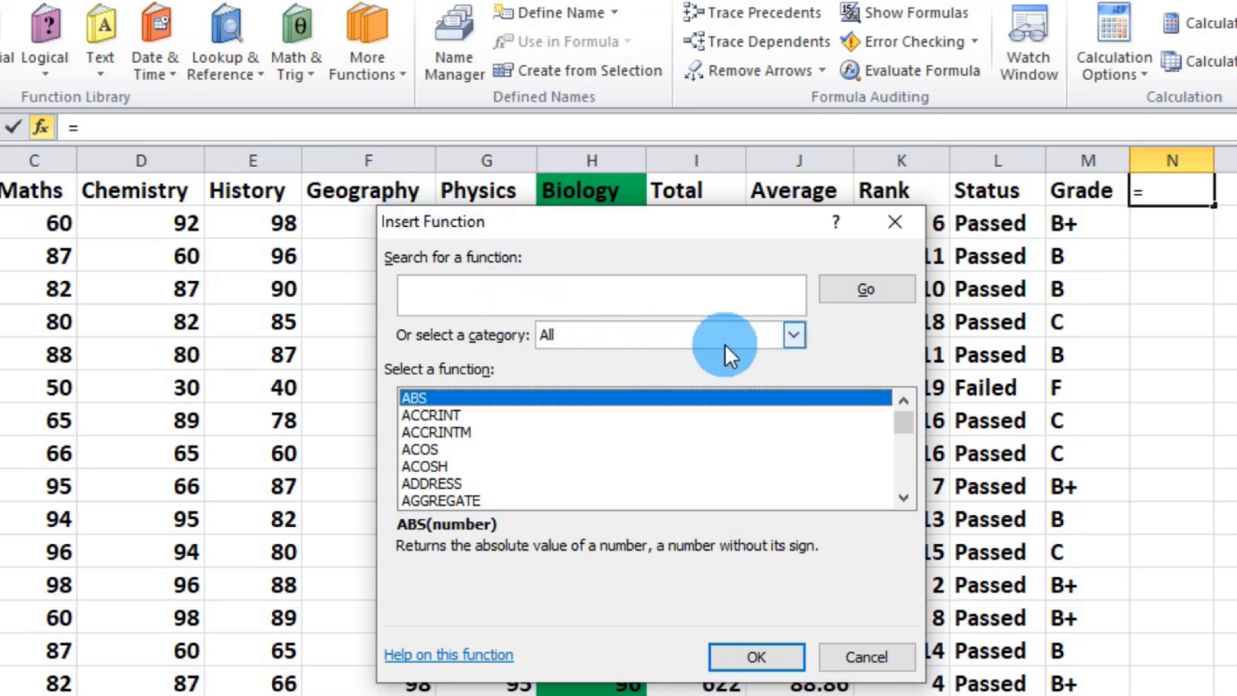
left_click(795, 335)
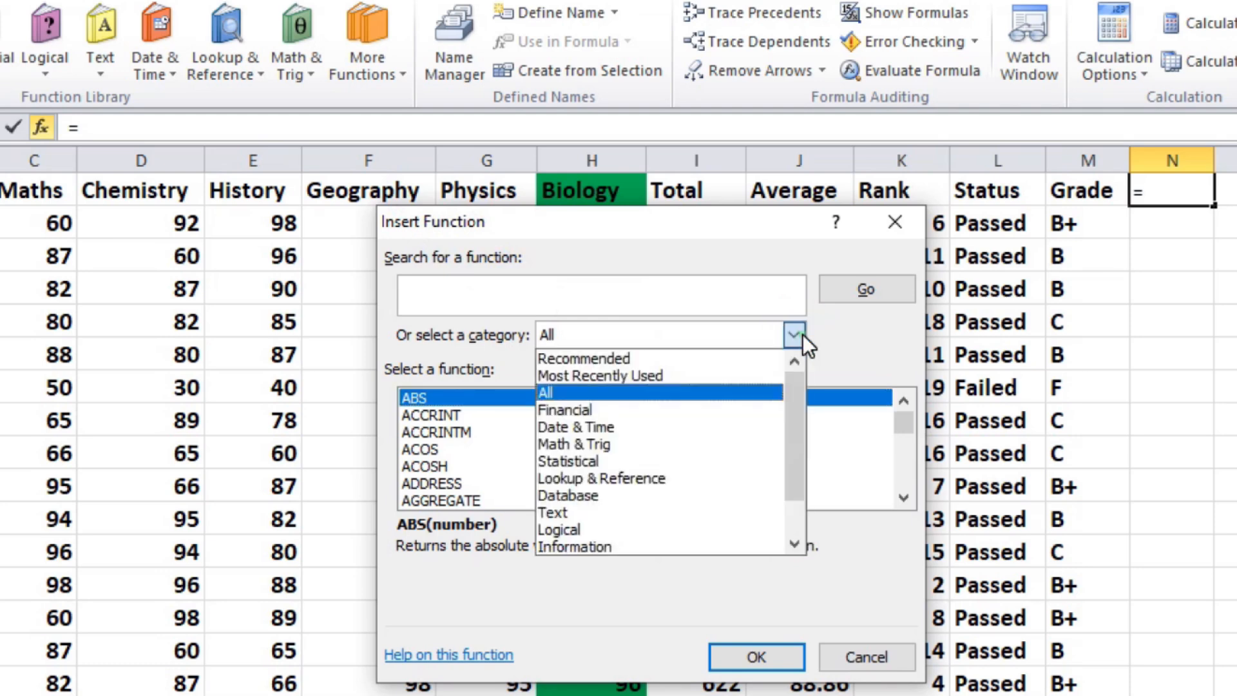
left_click(602, 410)
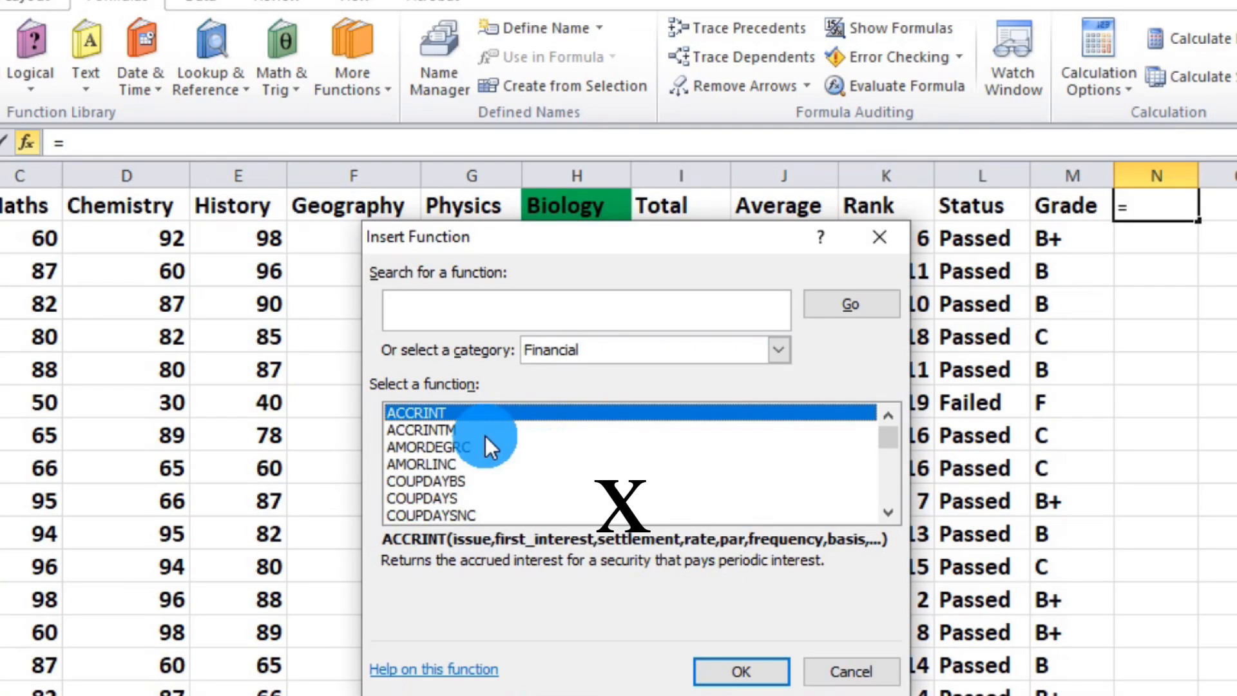
- Switch to the Date & Time category, view the EDATE description and look through the rest of its functions
left_click(779, 354)
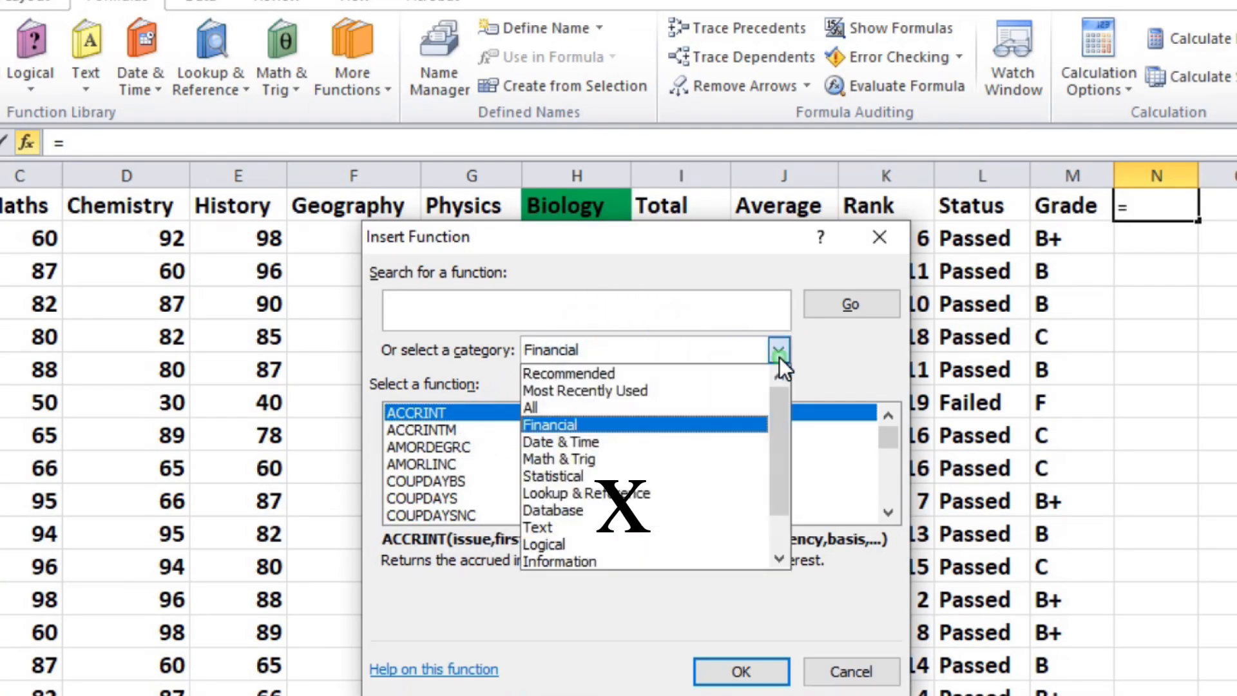
left_click(596, 443)
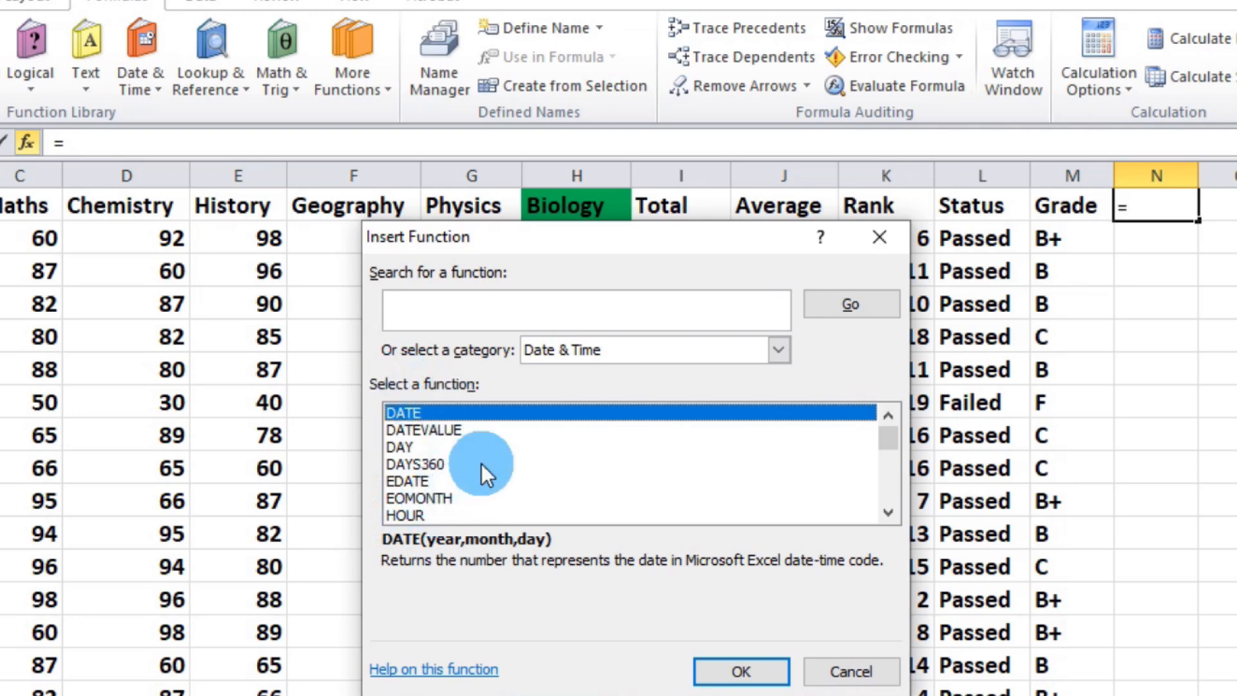
left_click(486, 481)
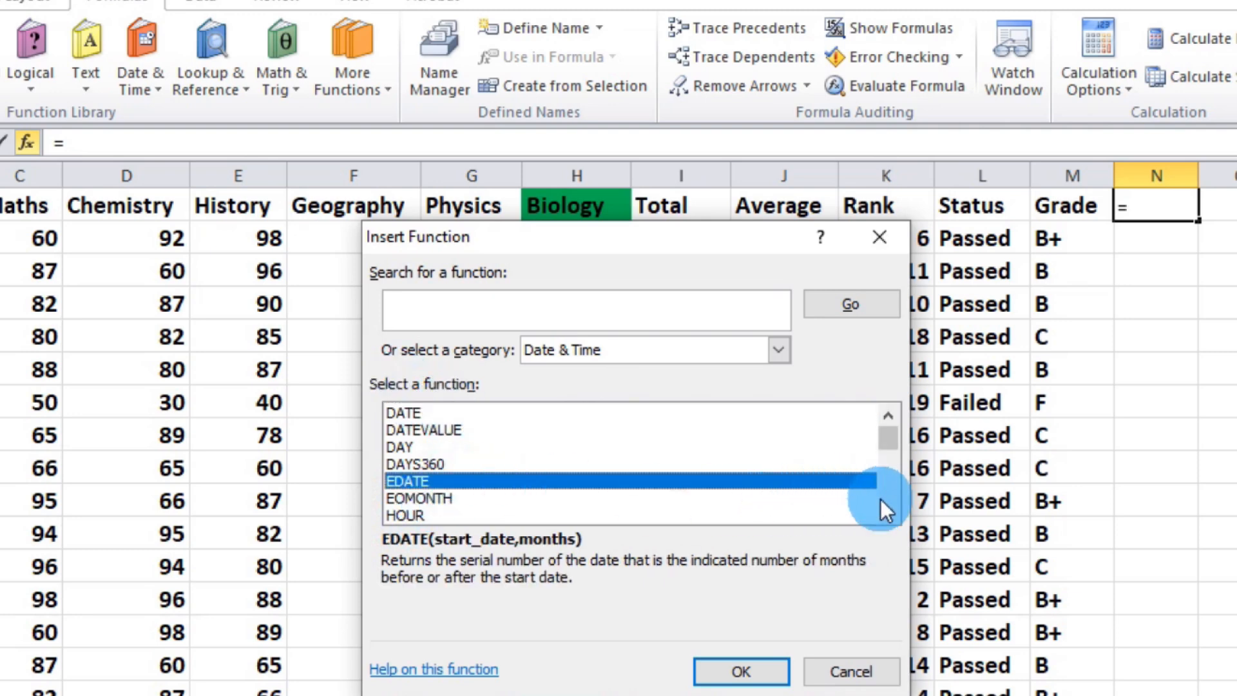
left_click(887, 514)
left_click(886, 515)
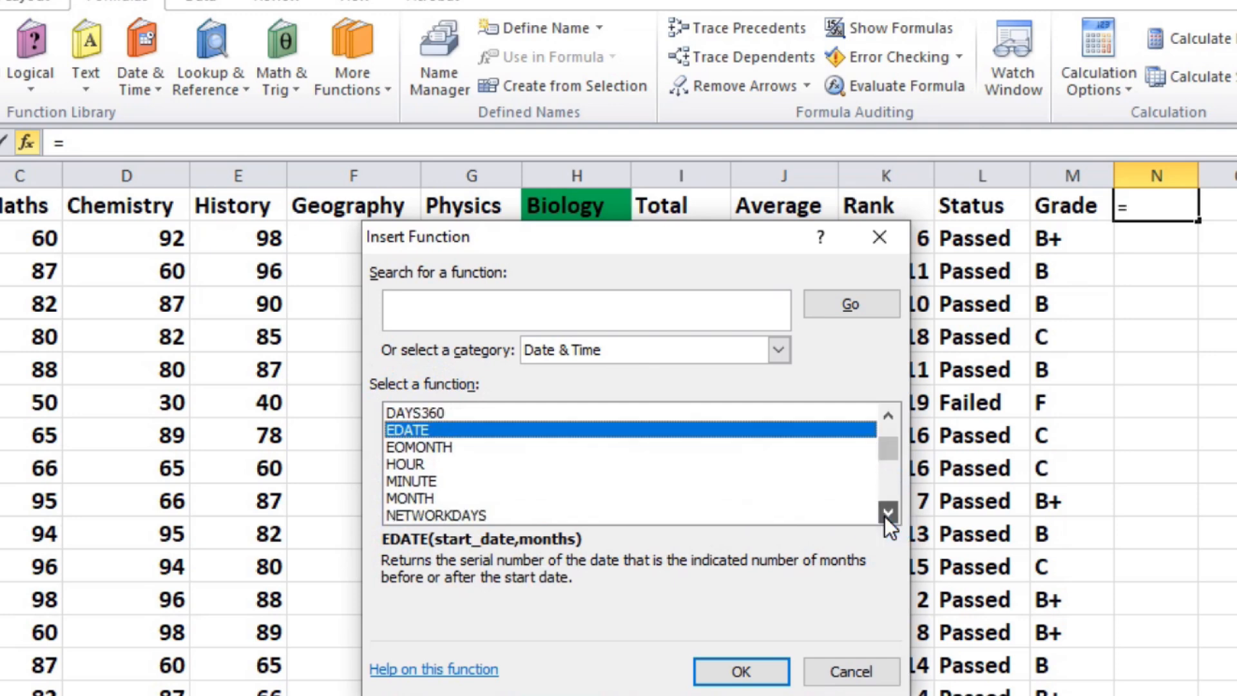
left_click(886, 514)
left_click(886, 514)
left_click(886, 515)
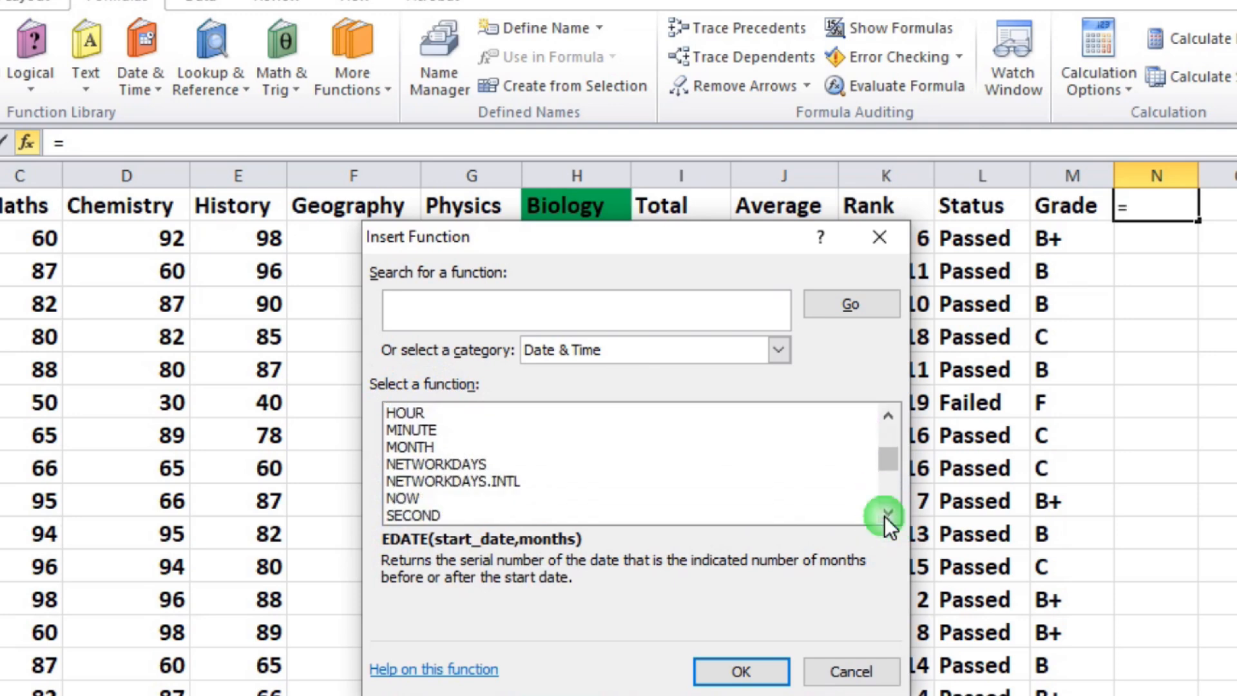
left_click(885, 515)
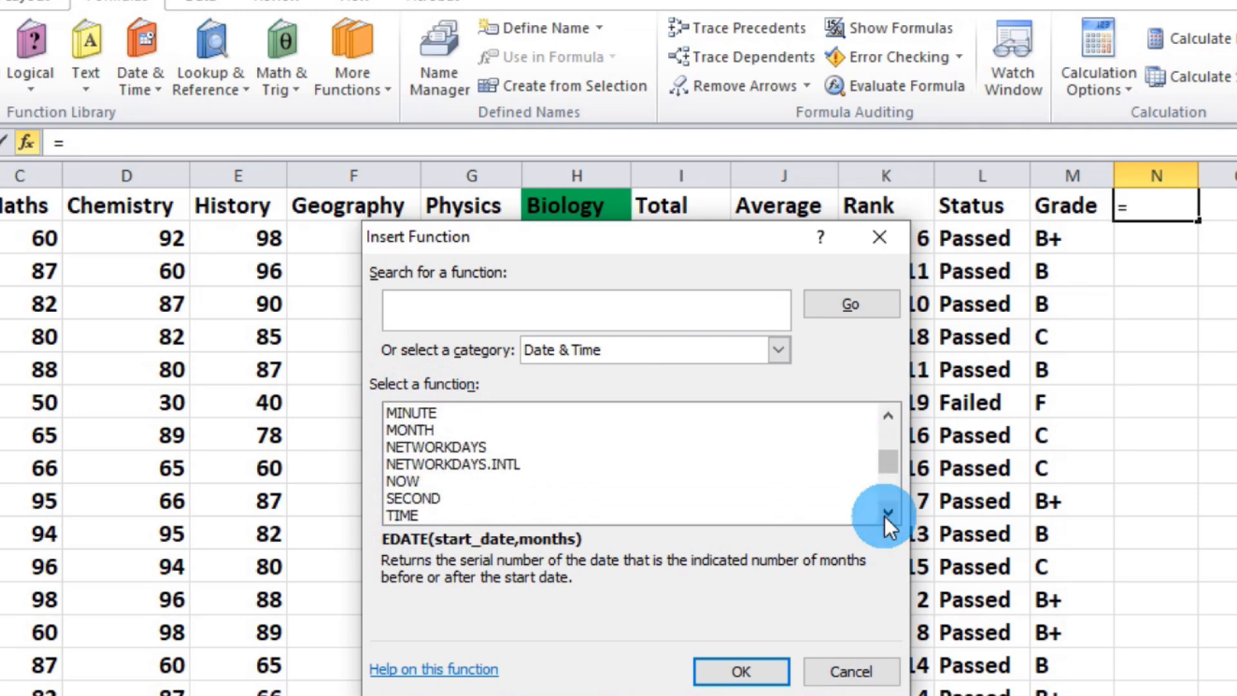
- Browse the Math & Trig function descriptions from ASIN to EVEN, and close the dialog without inserting a function
left_click(779, 350)
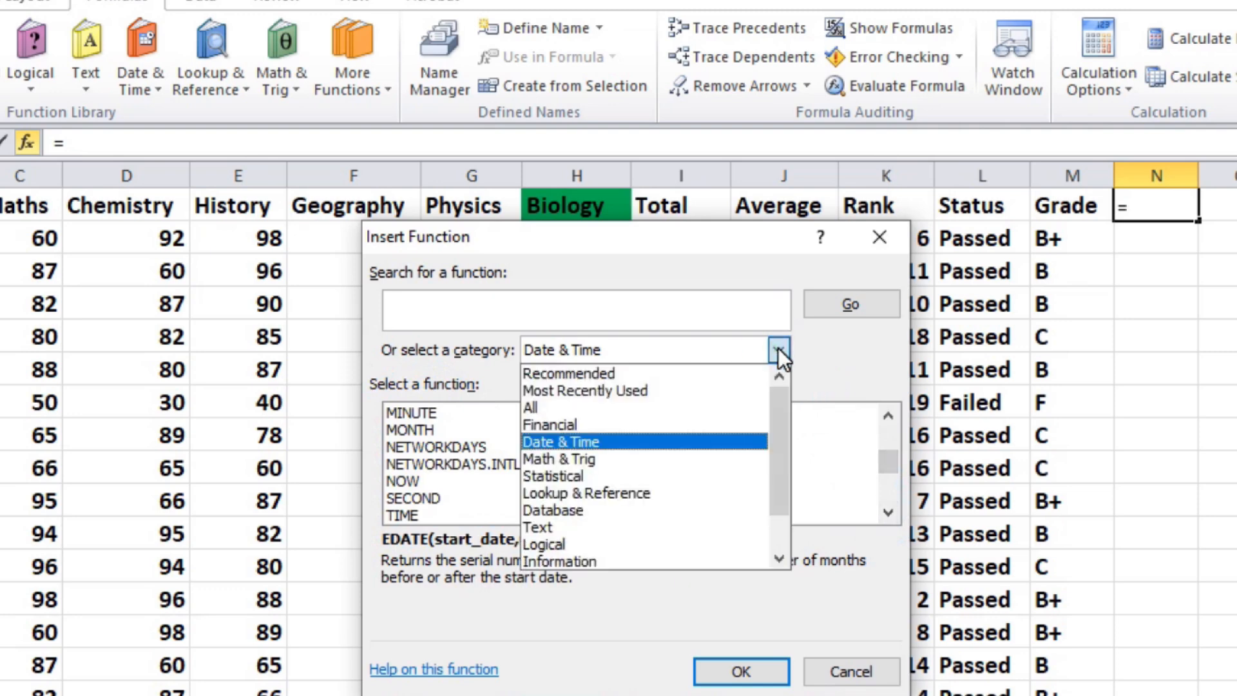
left_click(643, 458)
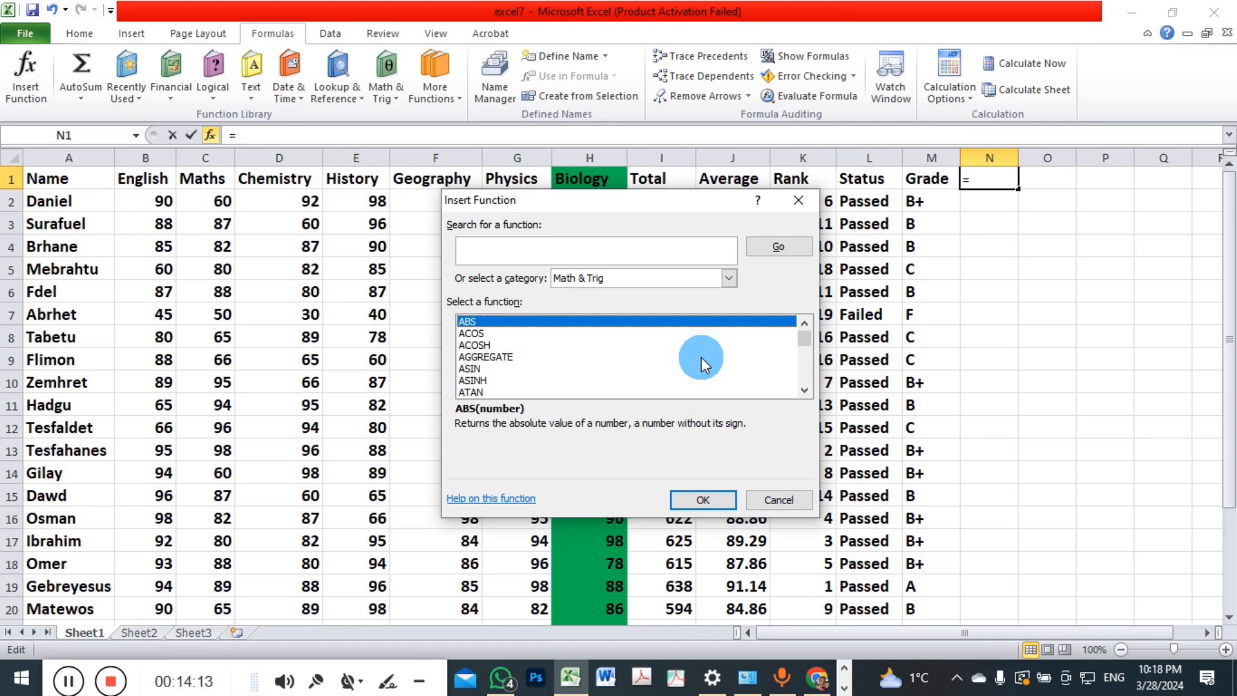
left_click(477, 368)
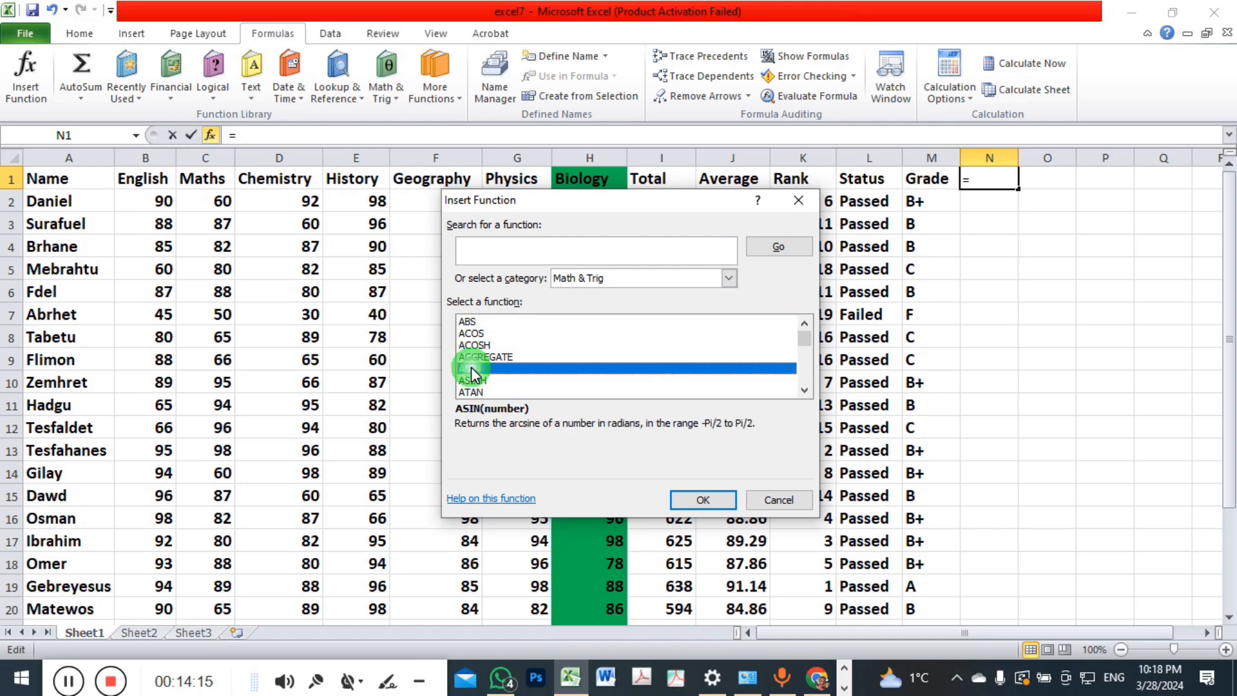
key("Down")
key("Down")
key("Down")
key("Down")
key("Down")
key("Down")
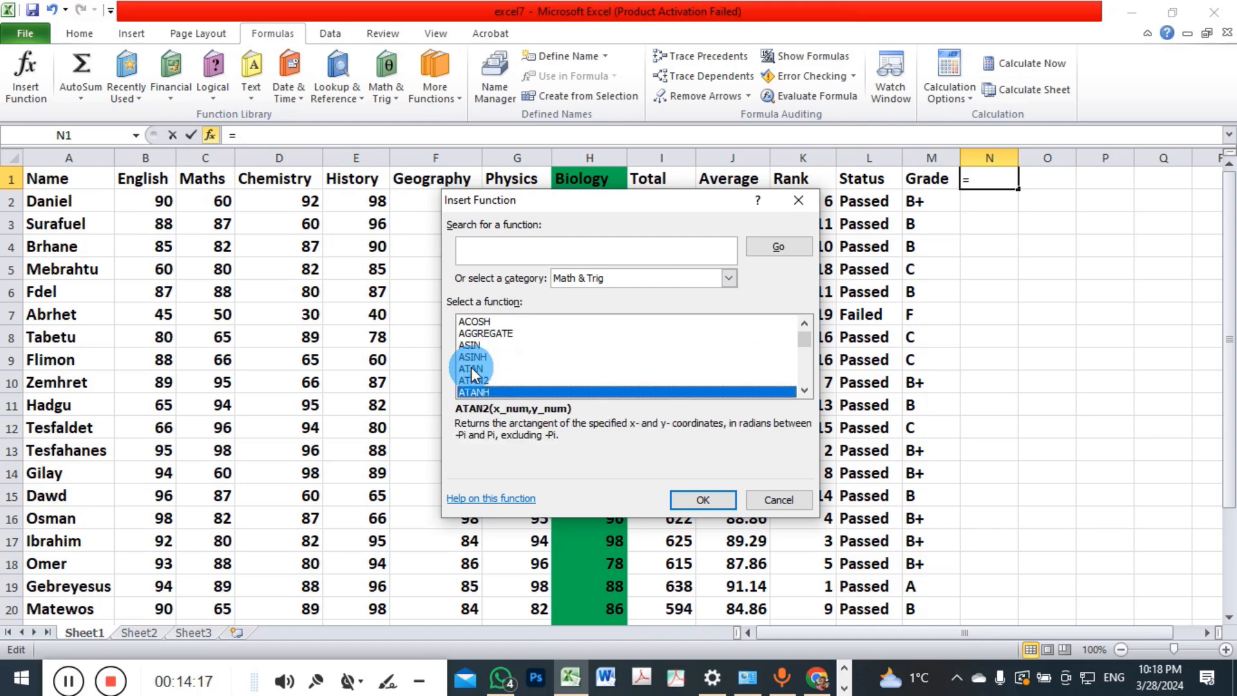
key("Down")
key("Down")
key("Down")
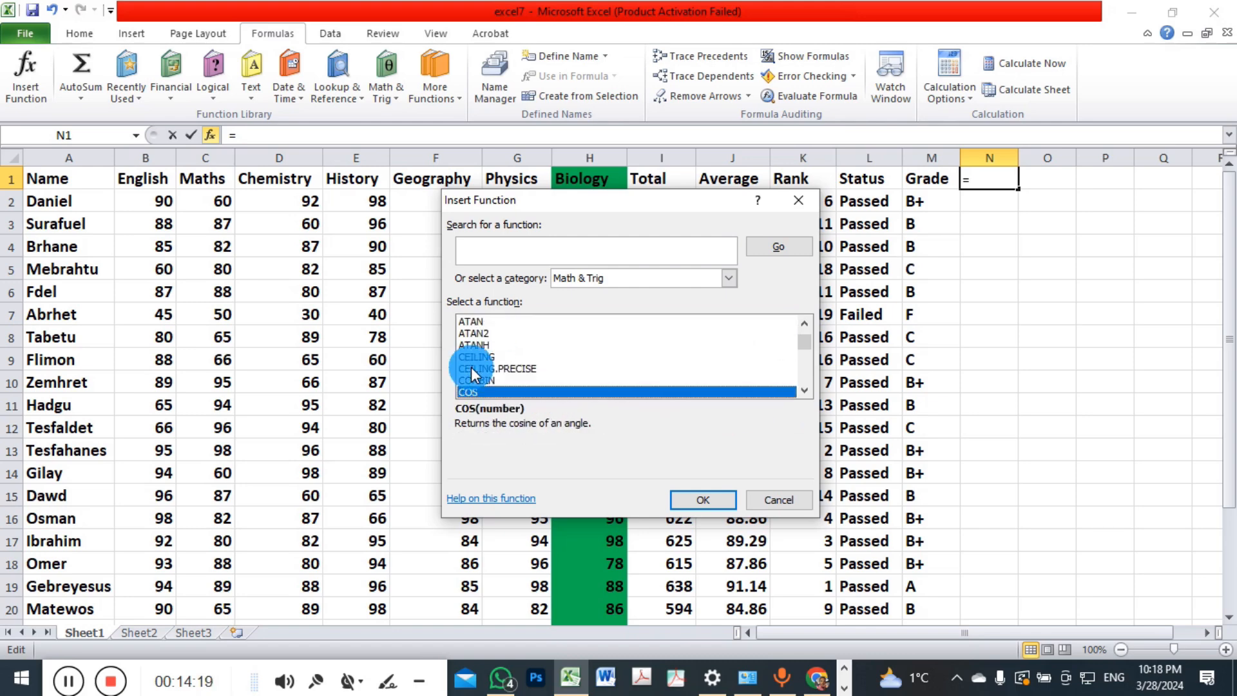
key("Down")
key("Down")
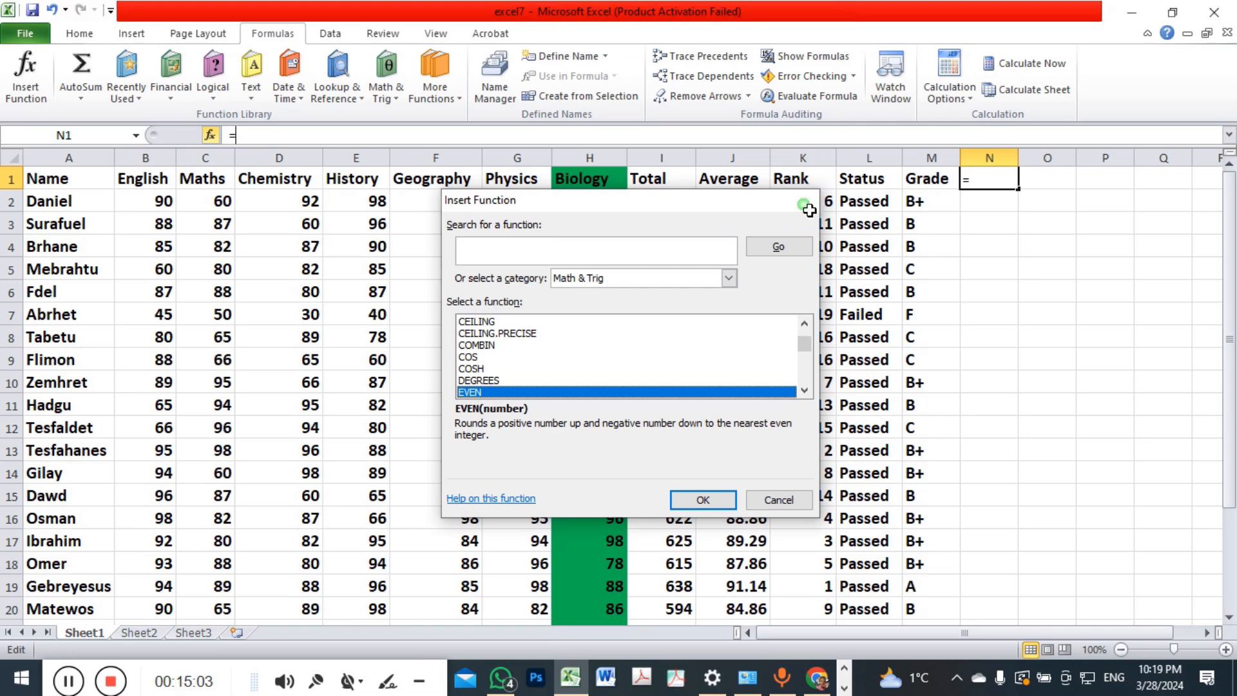
left_click(799, 200)
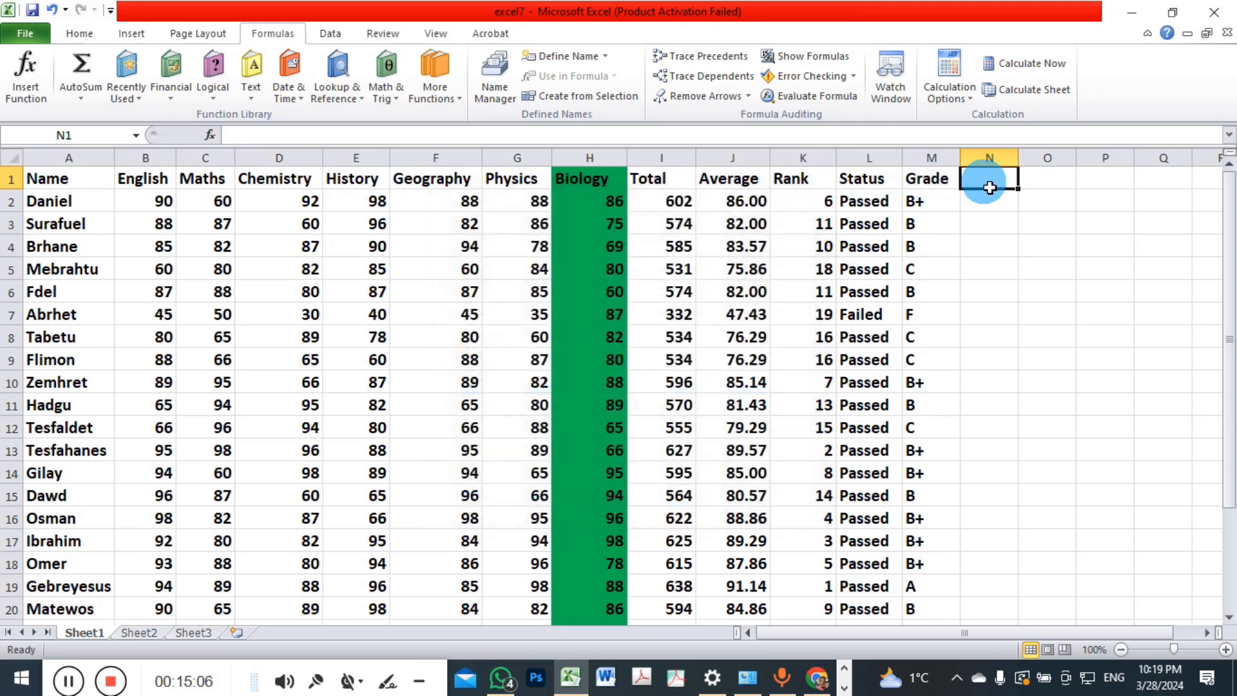
- Enter the column headers sin, cos and tan in cells N1, O1 and P1
type("sin")
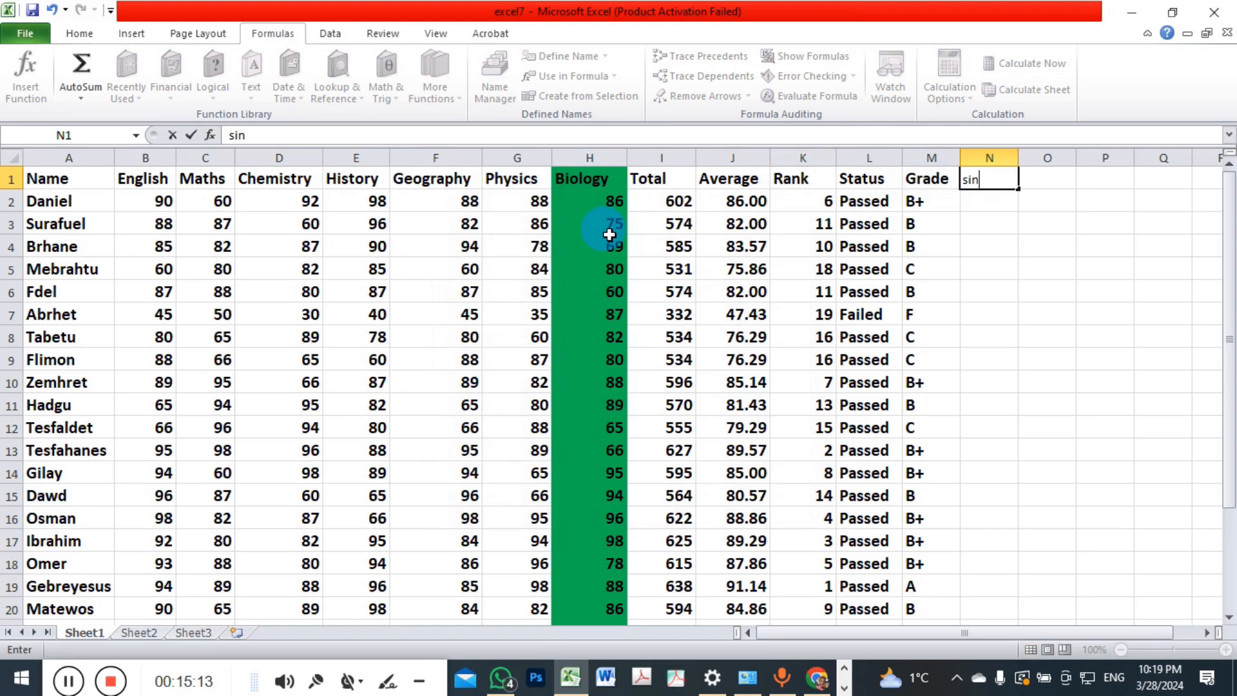
key("Tab")
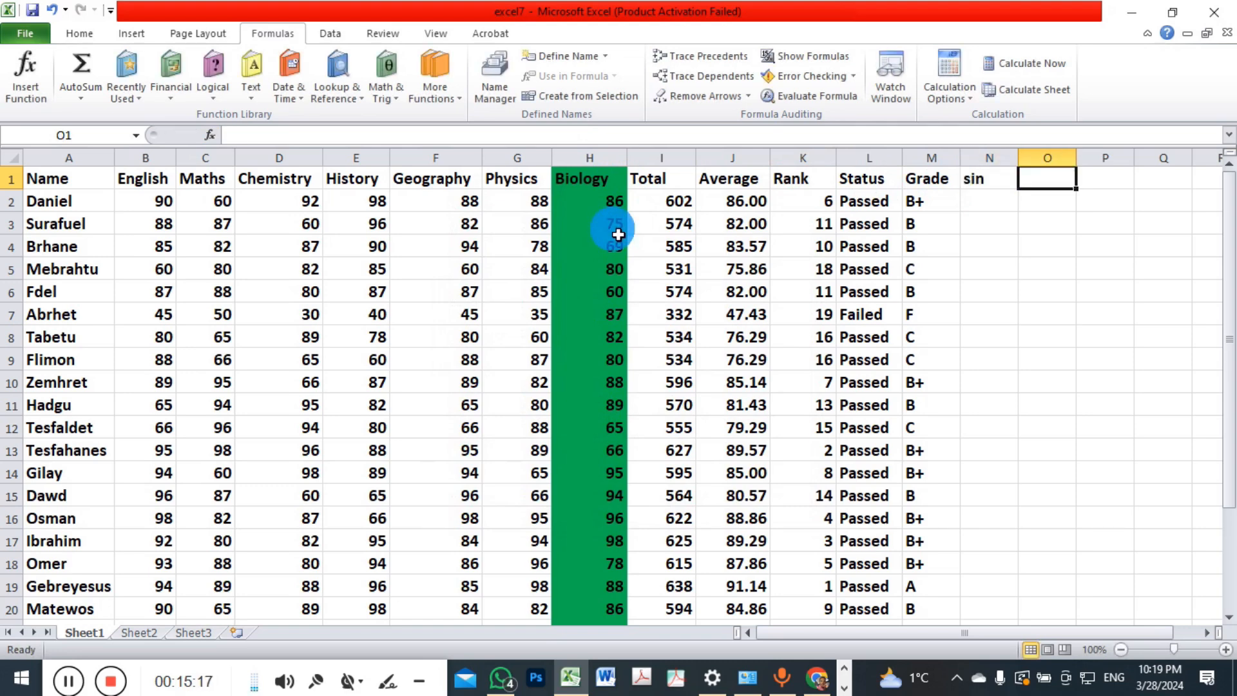
type("cos")
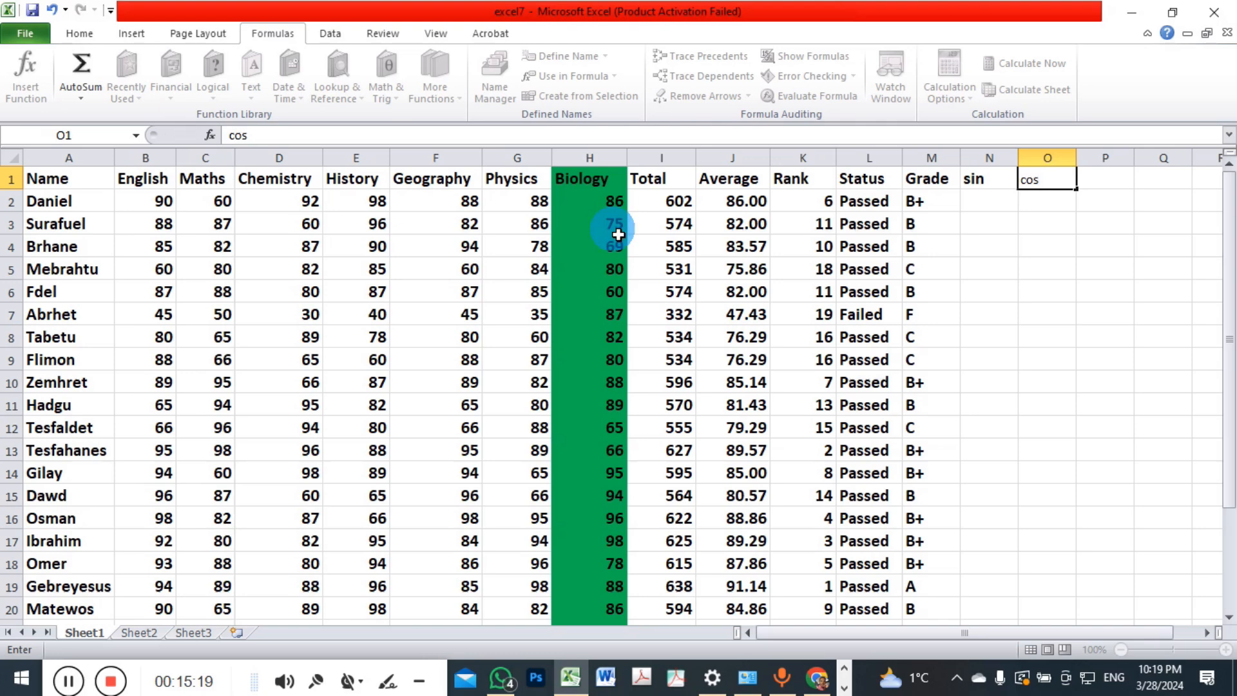
key("Tab")
type("tan")
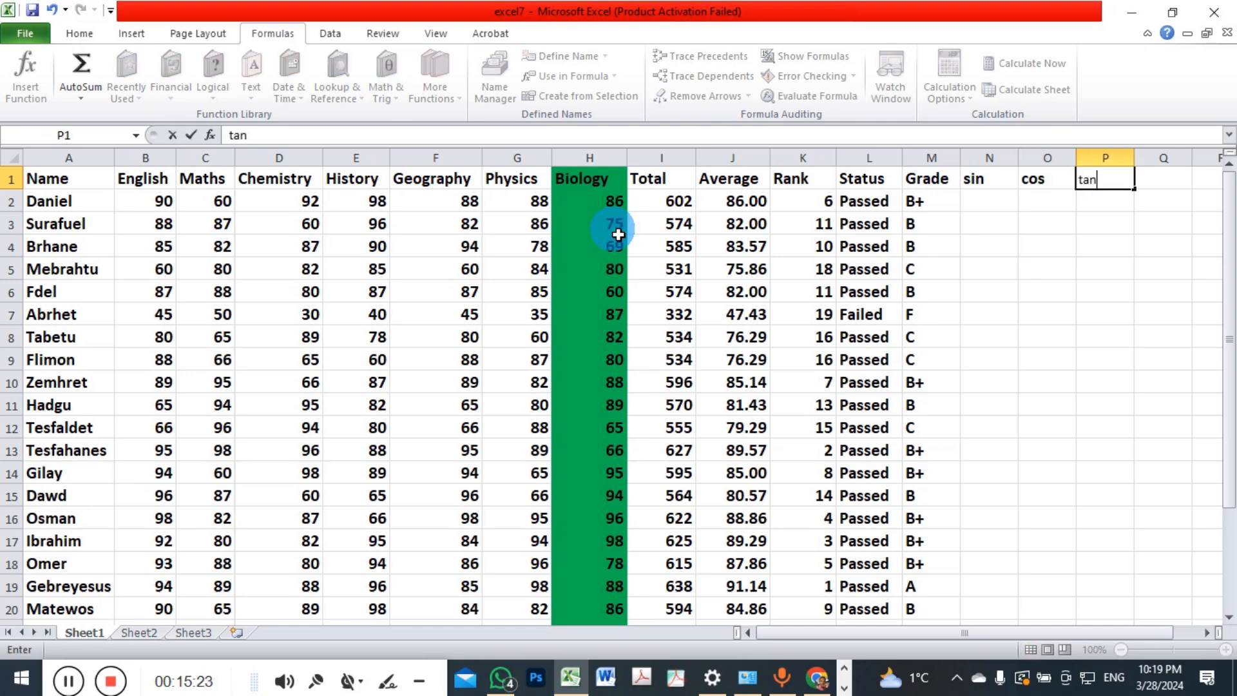
key("Tab")
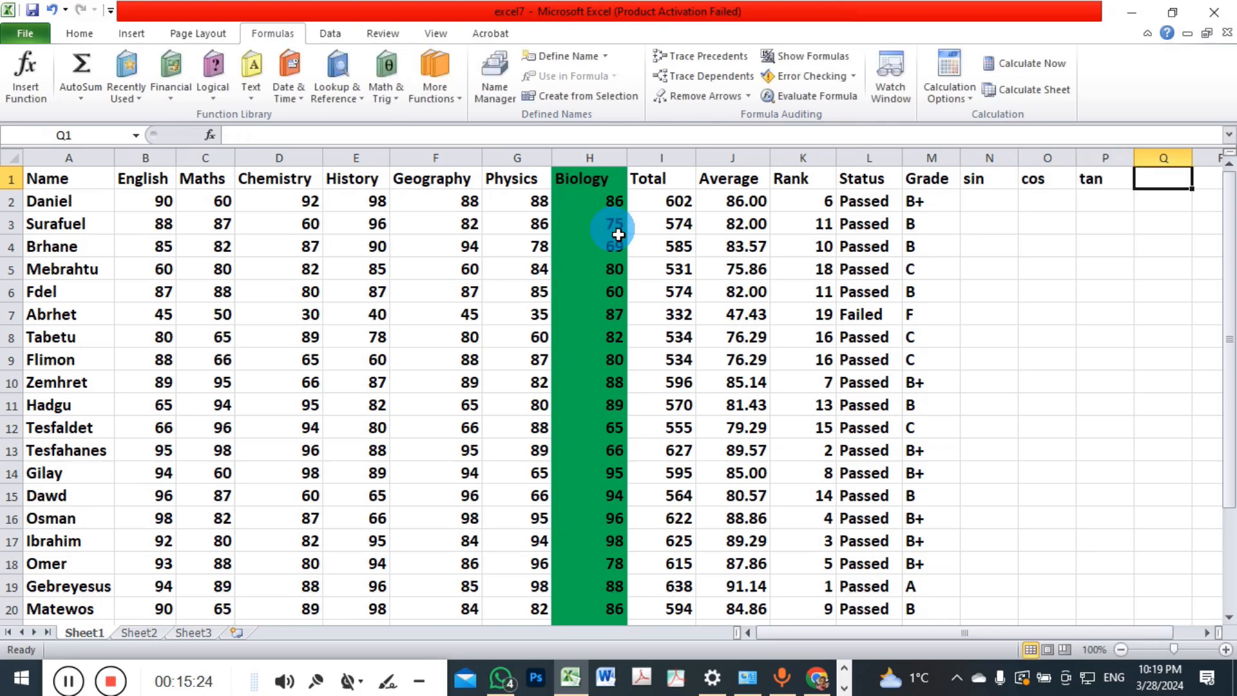
- Insert the SIN function from the Math & Trig category into cell N2
left_click(986, 203)
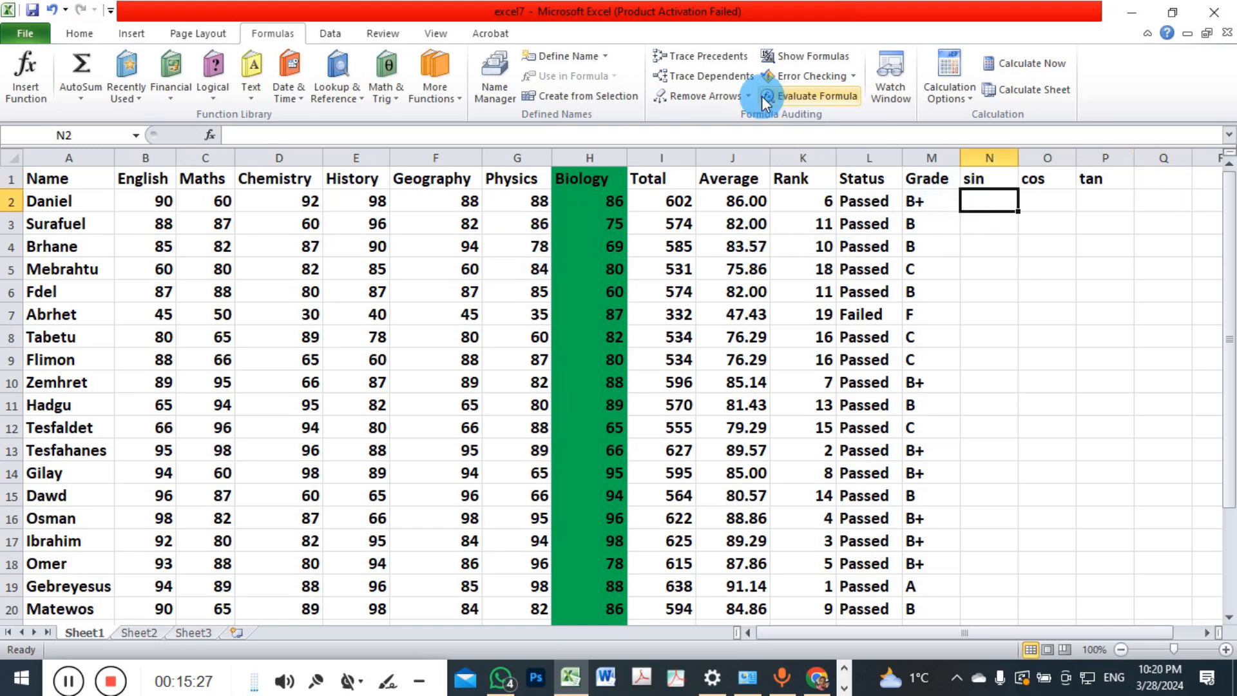
left_click(27, 66)
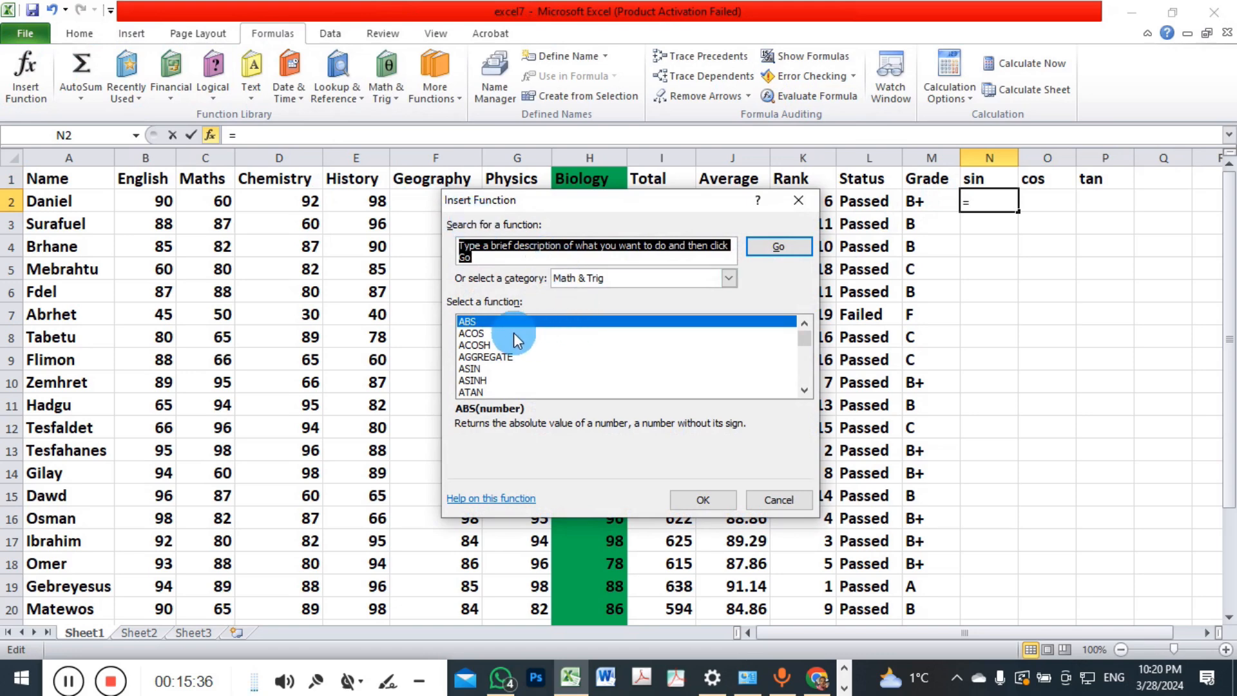
left_click(804, 391)
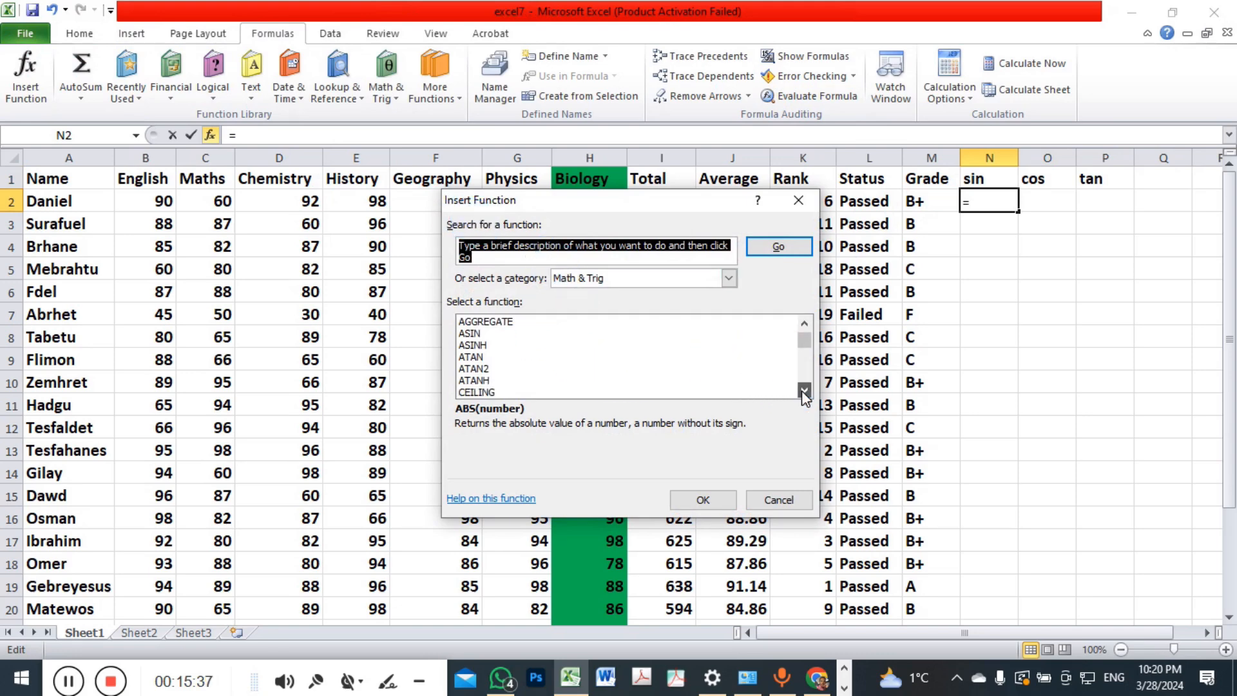
left_click(804, 390)
left_click(804, 390)
left_click(804, 390)
left_click(804, 390)
left_click(805, 391)
left_click(804, 390)
left_click(804, 390)
left_click(804, 391)
left_click(804, 391)
left_click(804, 390)
left_click(804, 390)
left_click(804, 391)
left_click(804, 390)
left_click(804, 390)
left_click(805, 390)
left_click(804, 390)
left_click(804, 391)
left_click(804, 391)
left_click(803, 391)
left_click(804, 391)
left_click(803, 391)
left_click(803, 390)
left_click(803, 390)
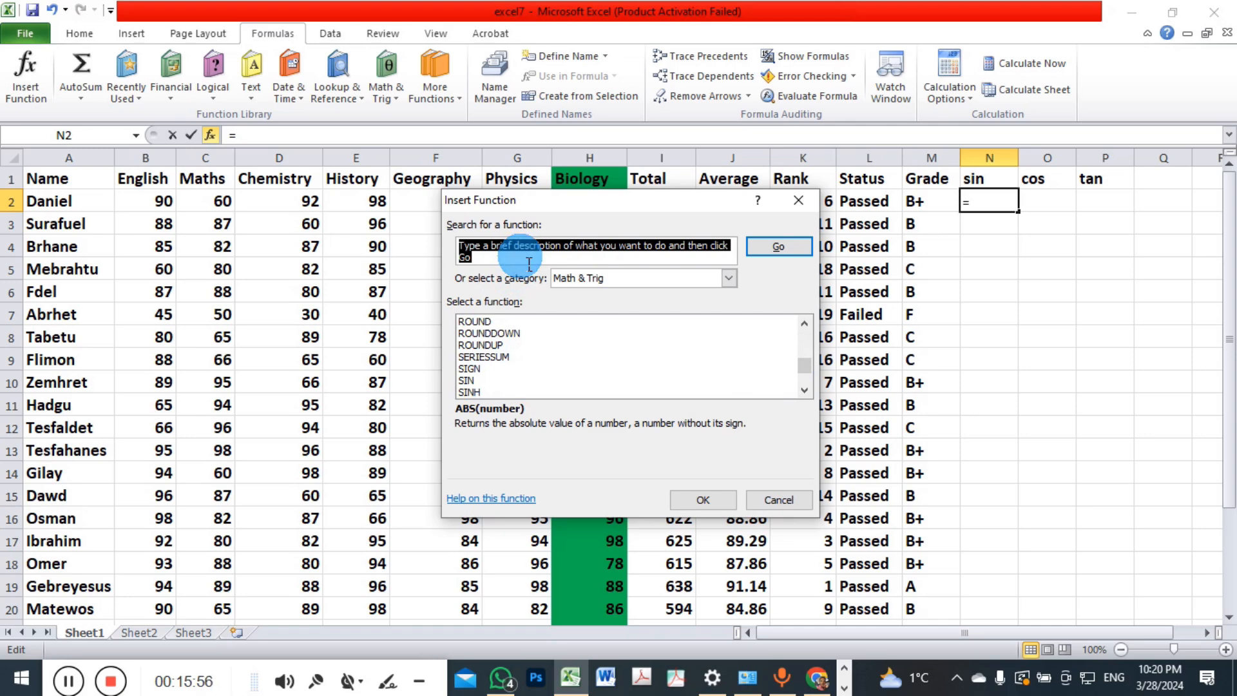
left_click(469, 382)
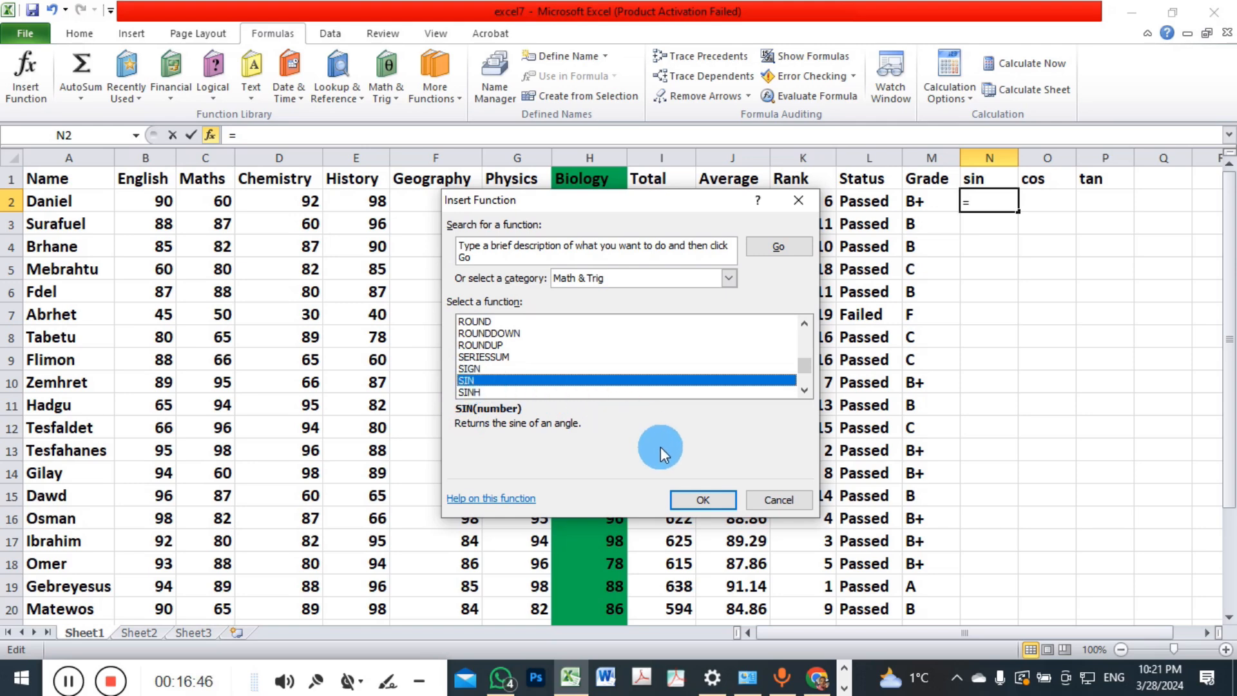
left_click(696, 500)
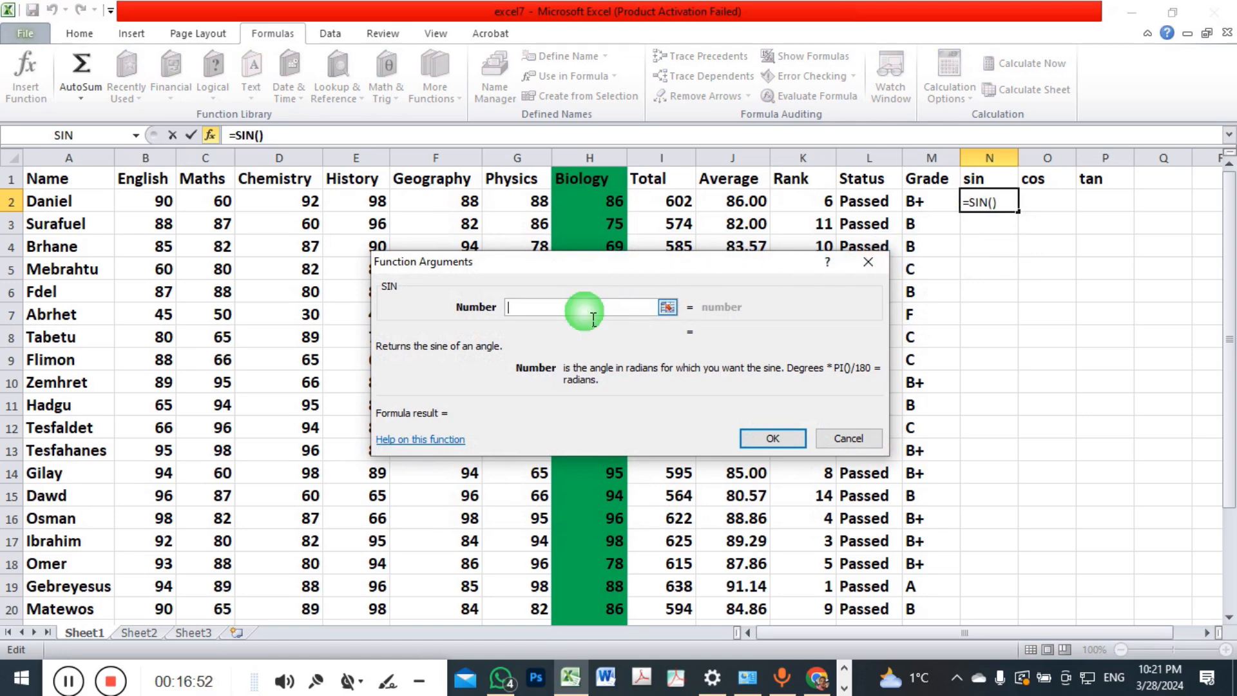
- Set the SIN argument to H2 and fill the formula down the sin column to row 20
left_click(619, 208)
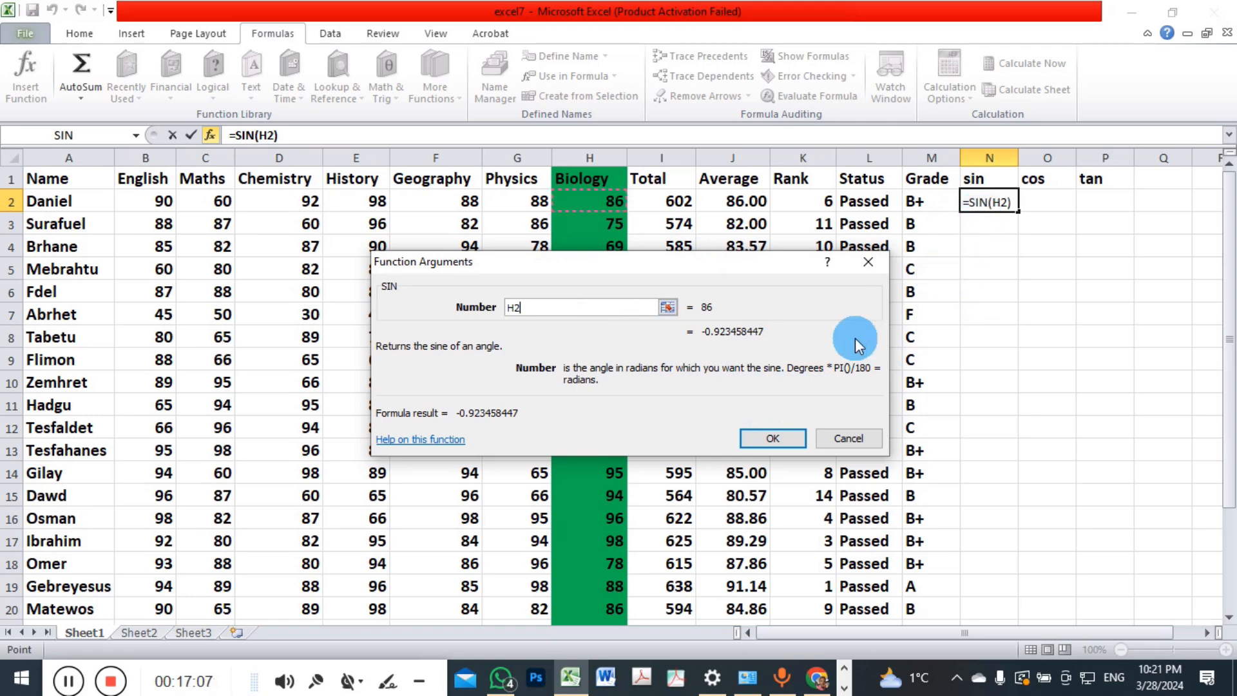
left_click(776, 438)
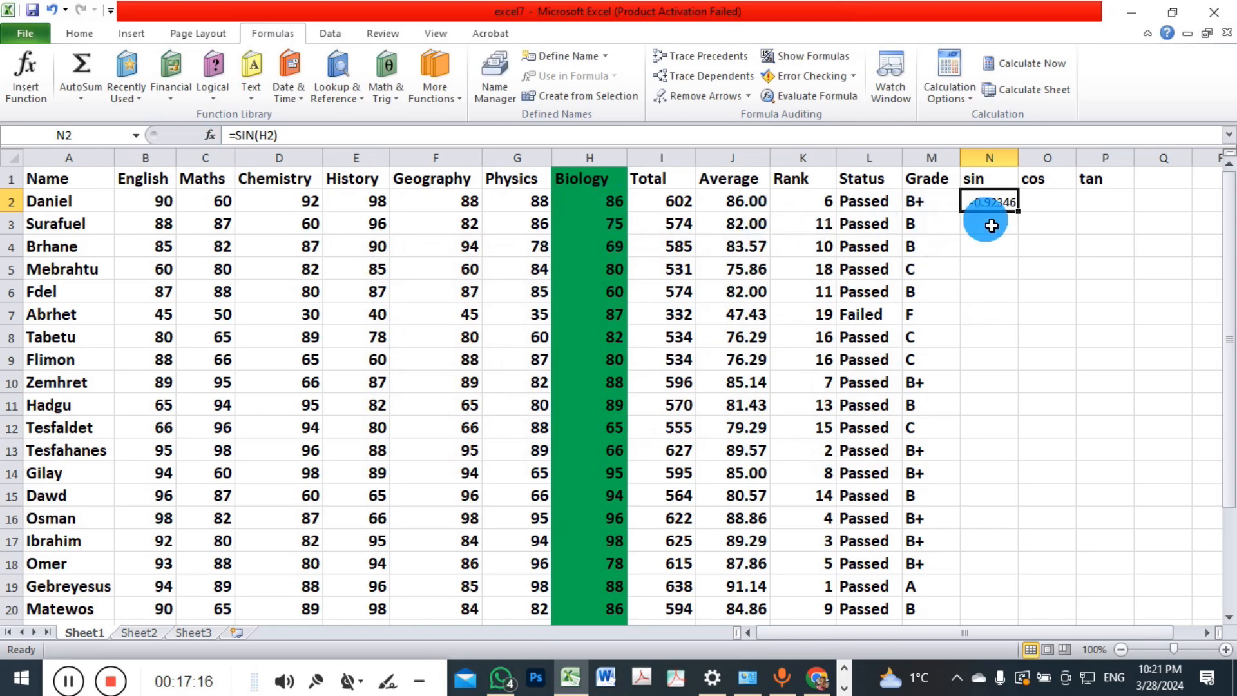
left_click_drag(1018, 211, 1011, 477)
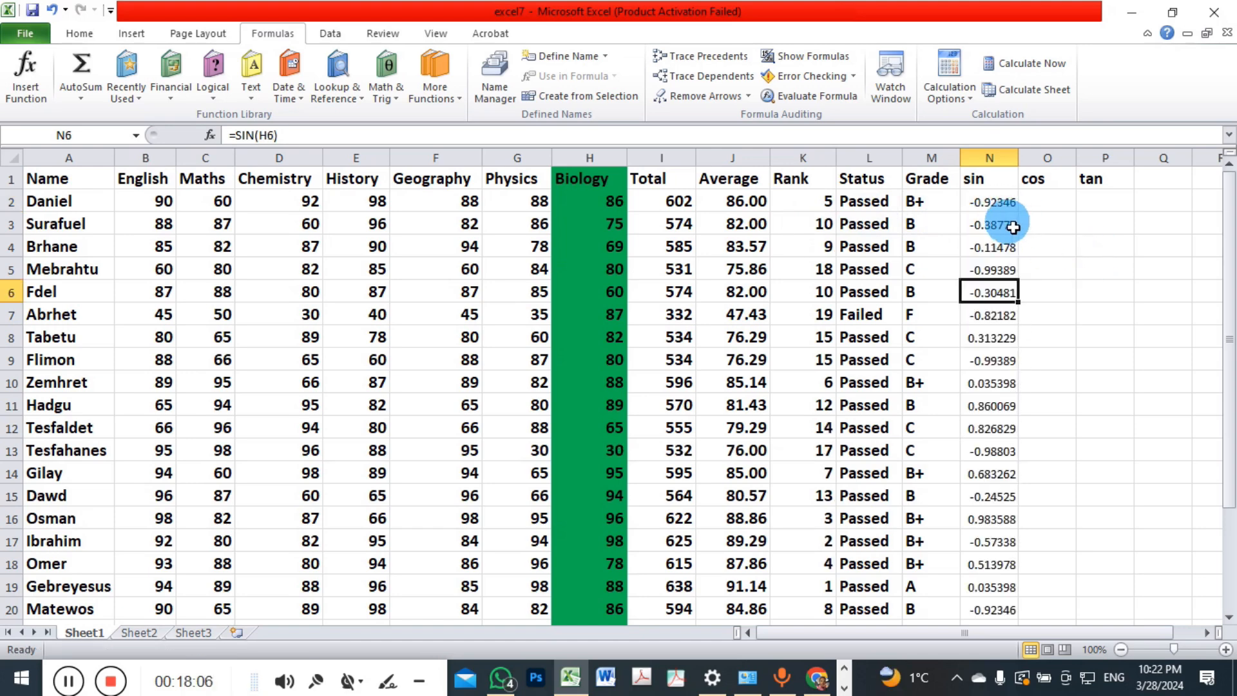
left_click(980, 205)
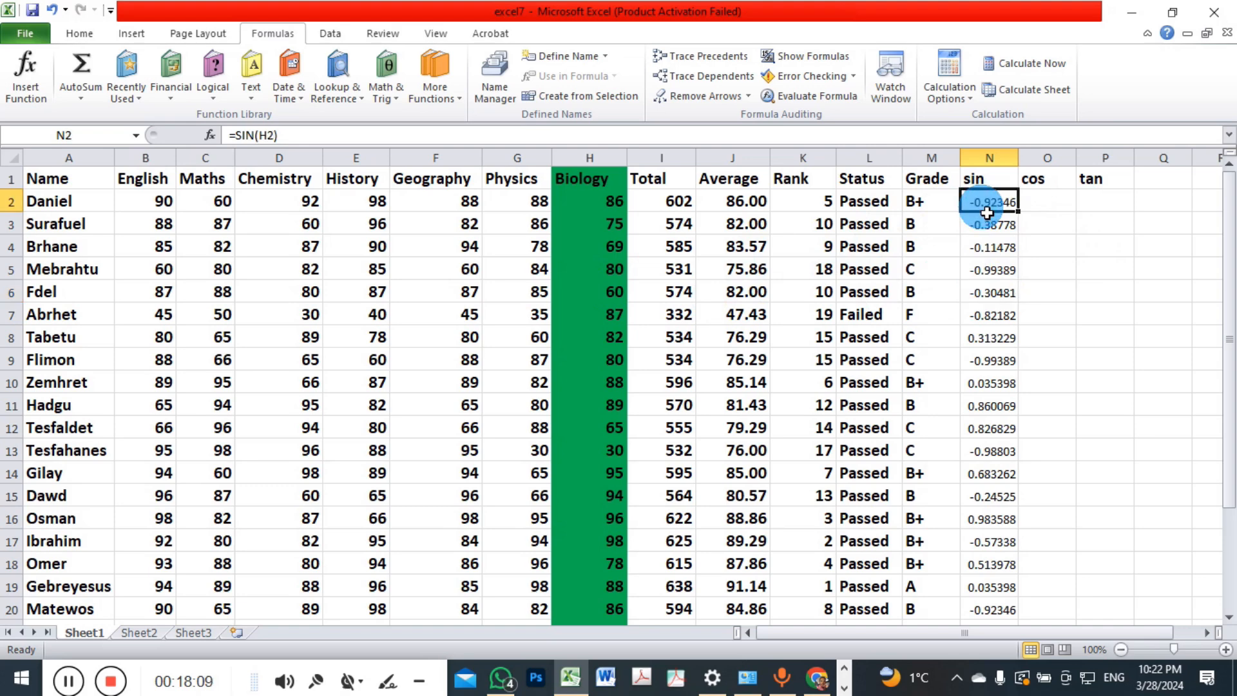
- Enter =cos(H2) in cell O2 and fill the formula down the cos column to row 20
left_click(1045, 203)
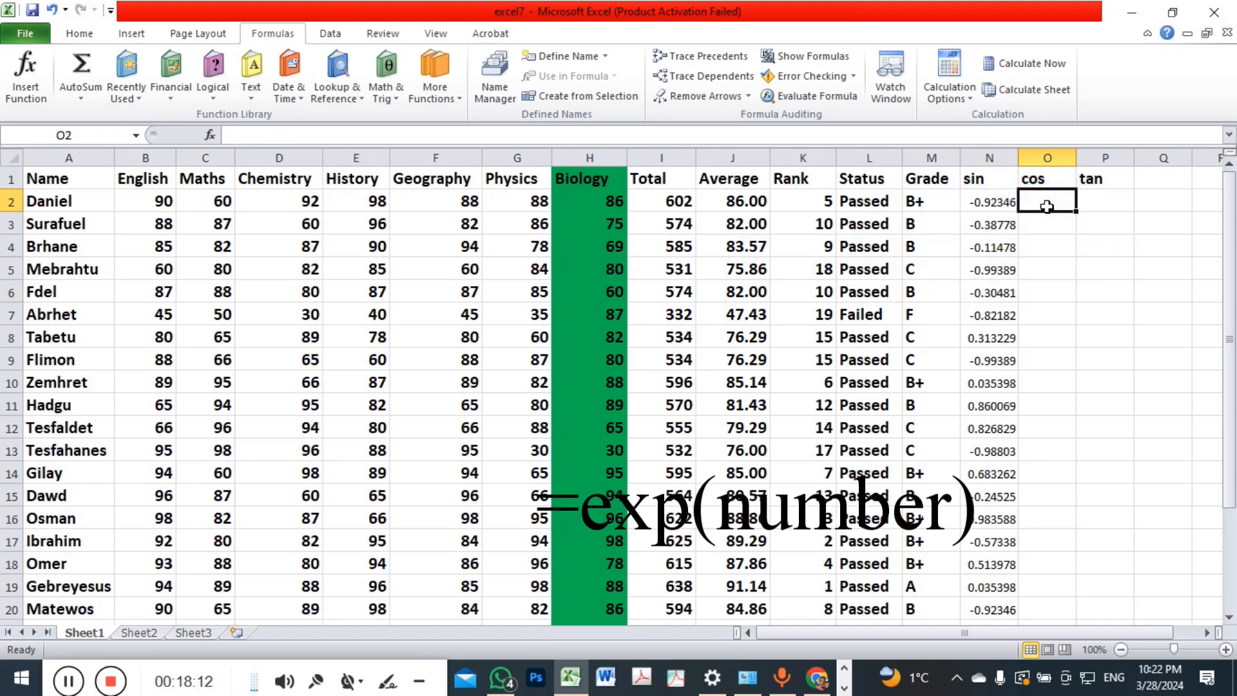
type("=")
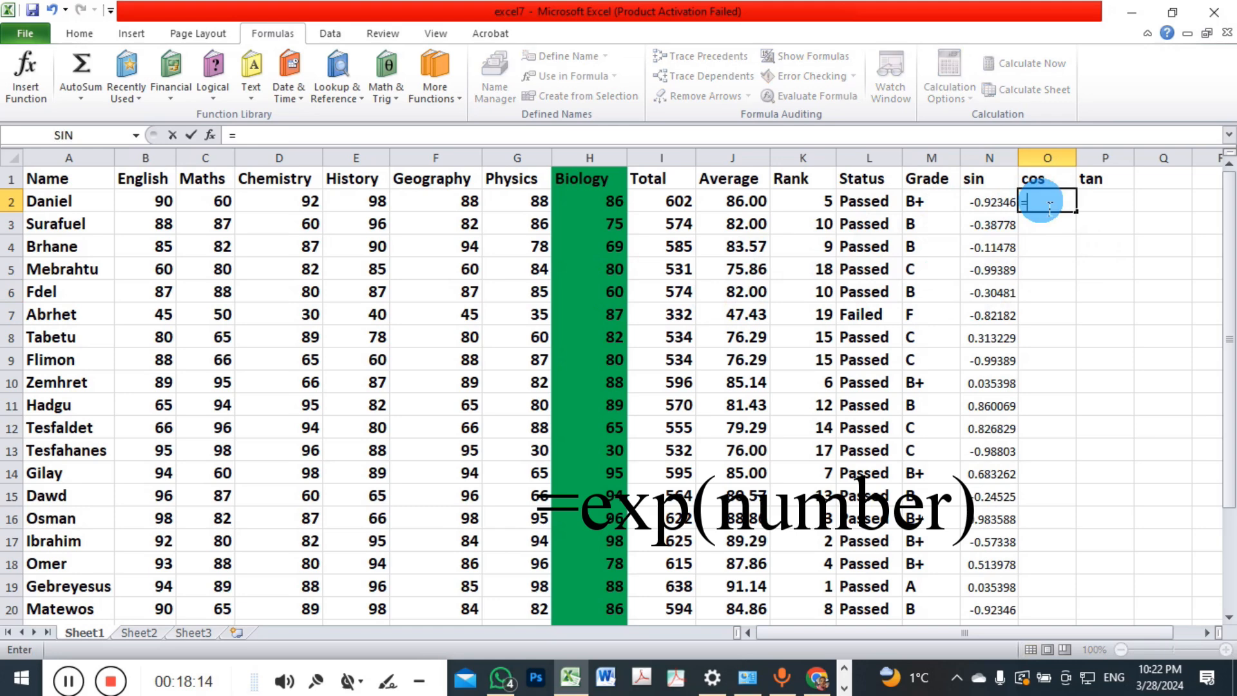
type("cos")
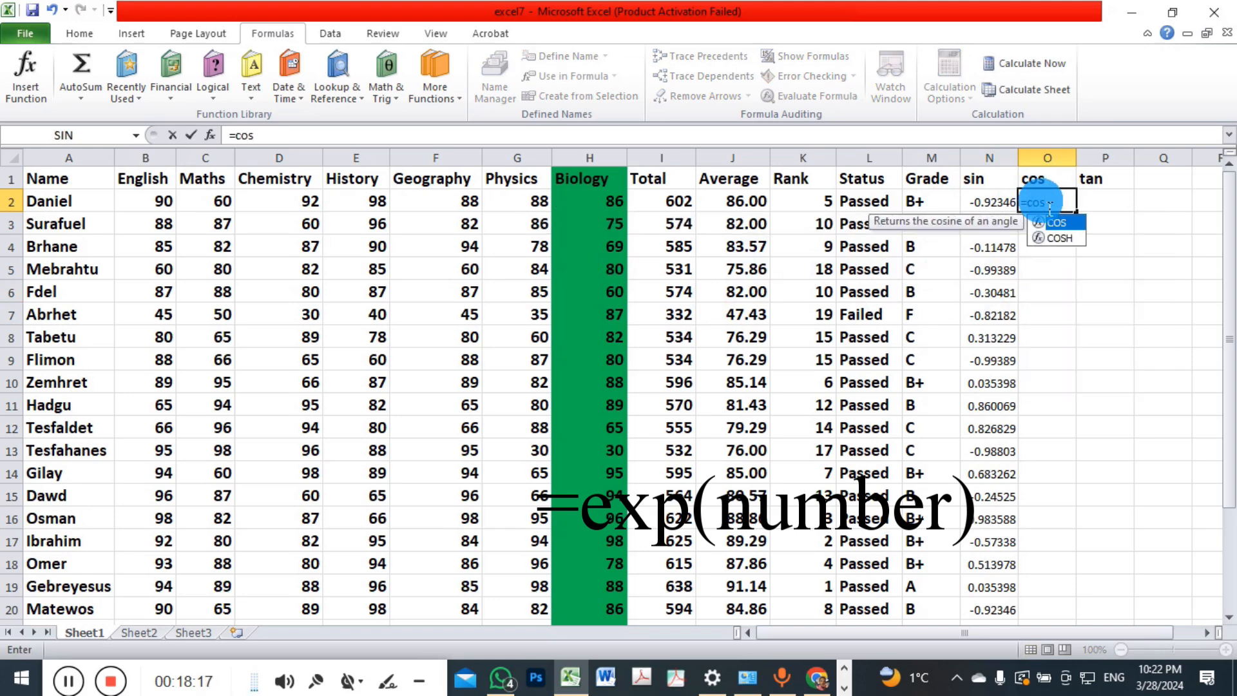
type("(")
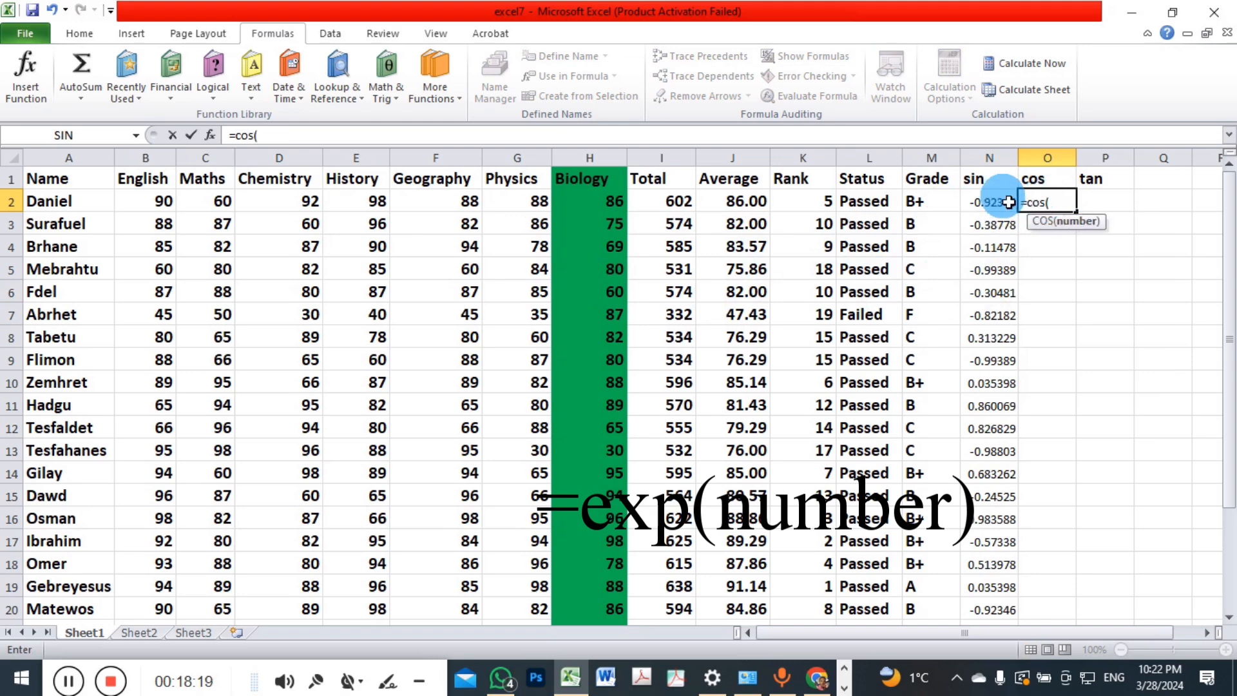
left_click(610, 205)
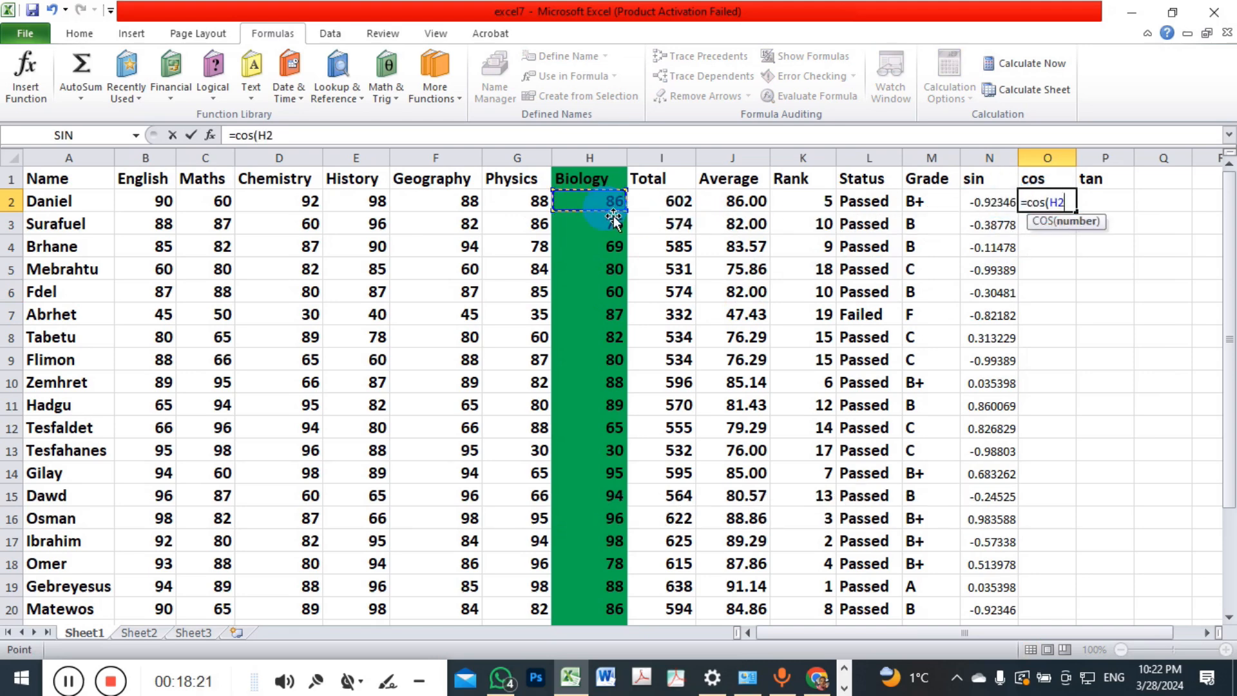
type(")")
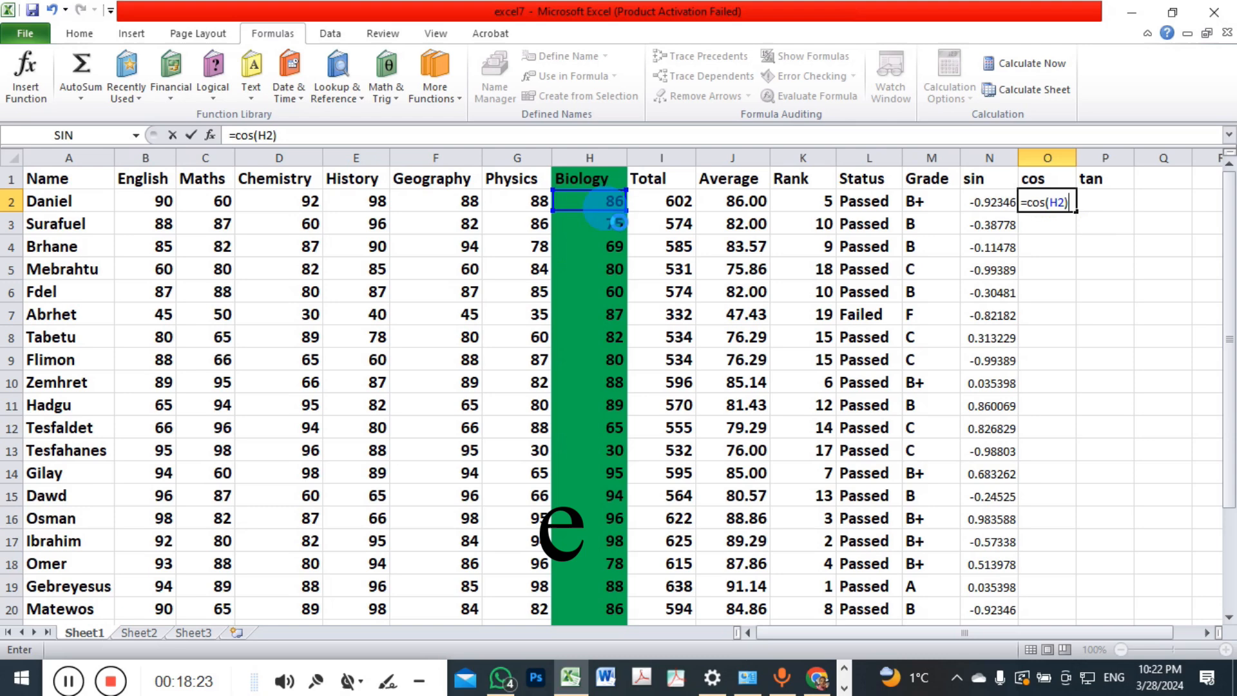
key("Return")
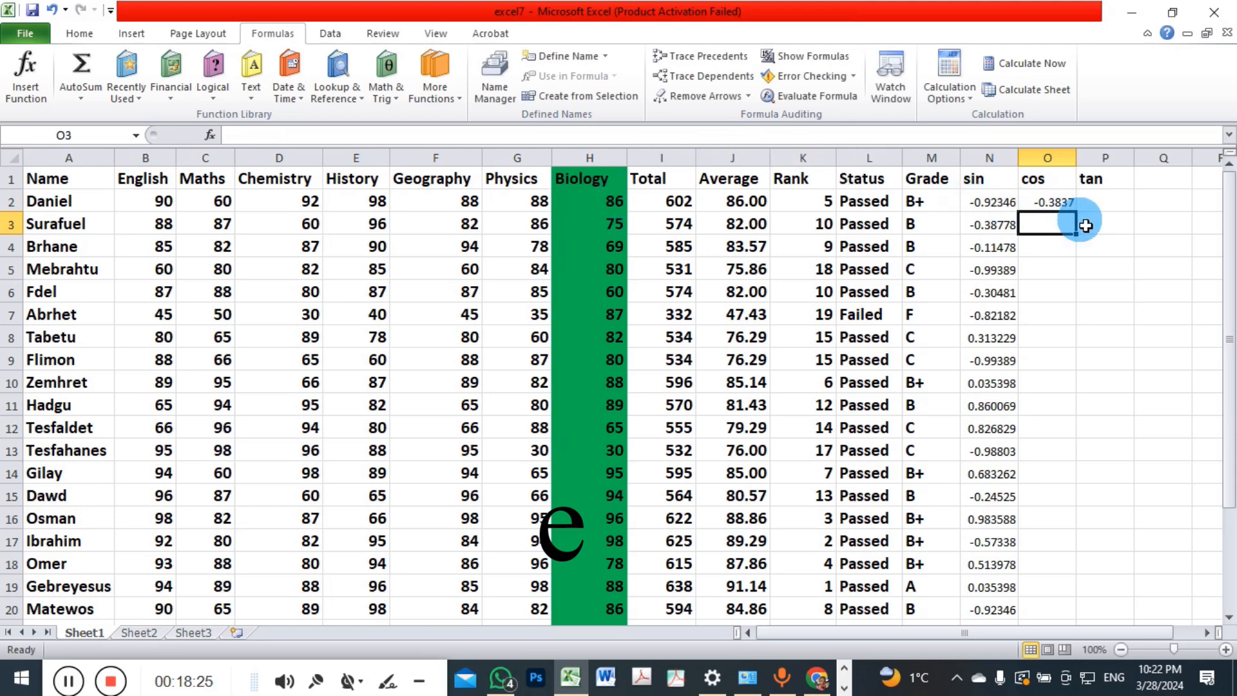
left_click(1062, 202)
left_click_drag(1082, 214, 1044, 616)
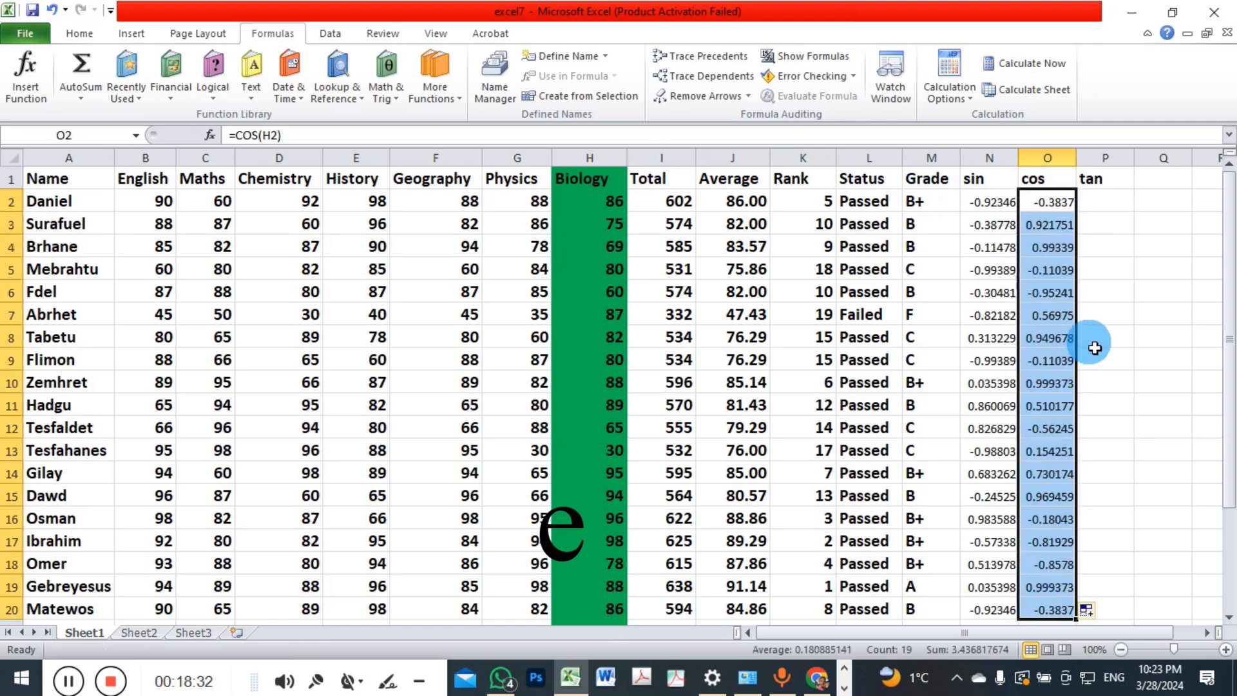
- Enter =tan(H2) in cell P2 and fill the formula down the tan column to row 20
left_click(1107, 208)
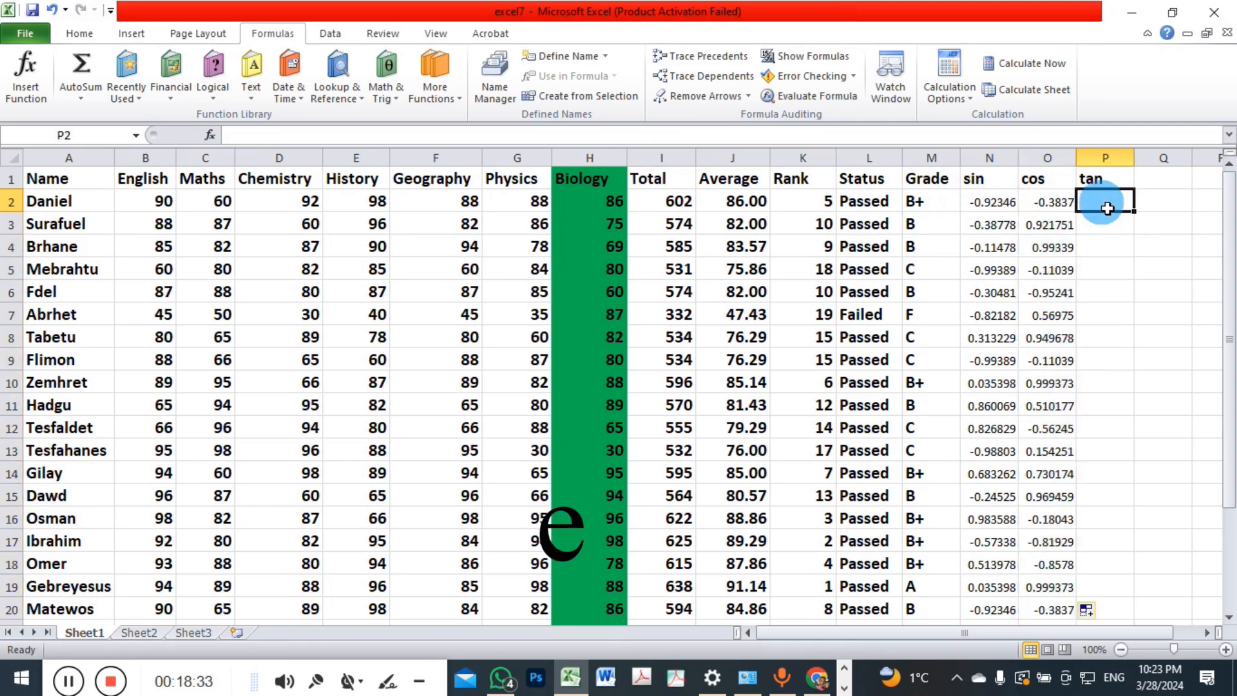
type("=tan(")
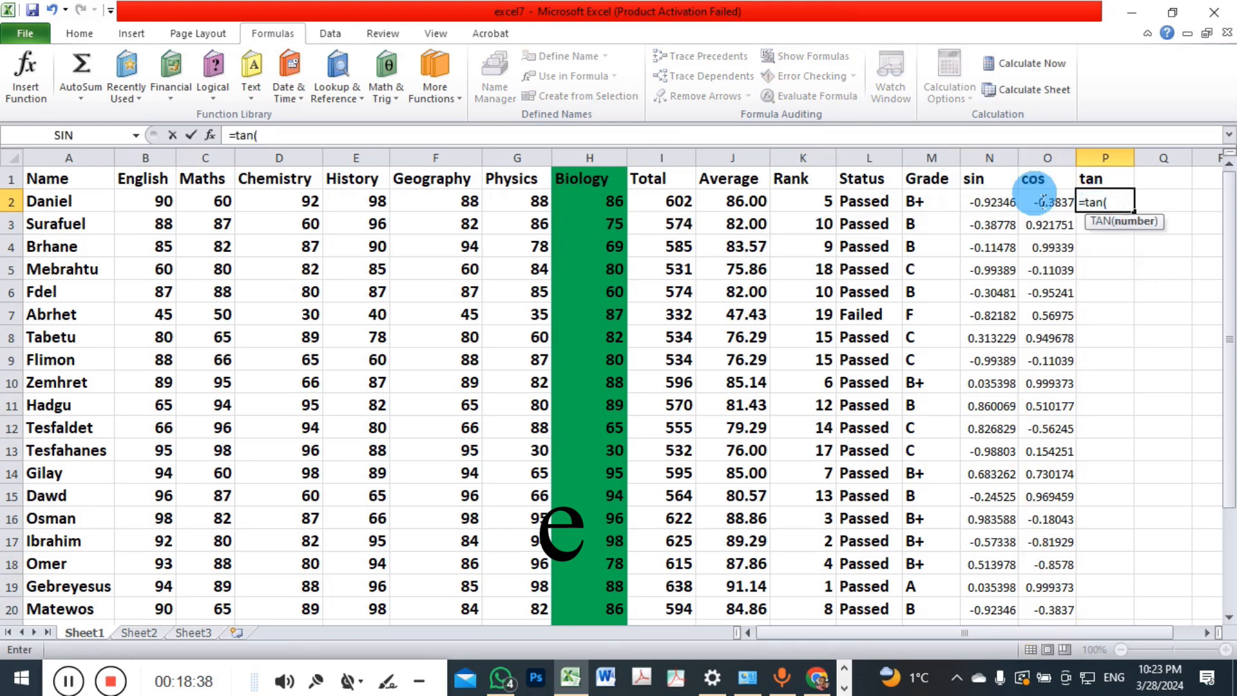
left_click(616, 204)
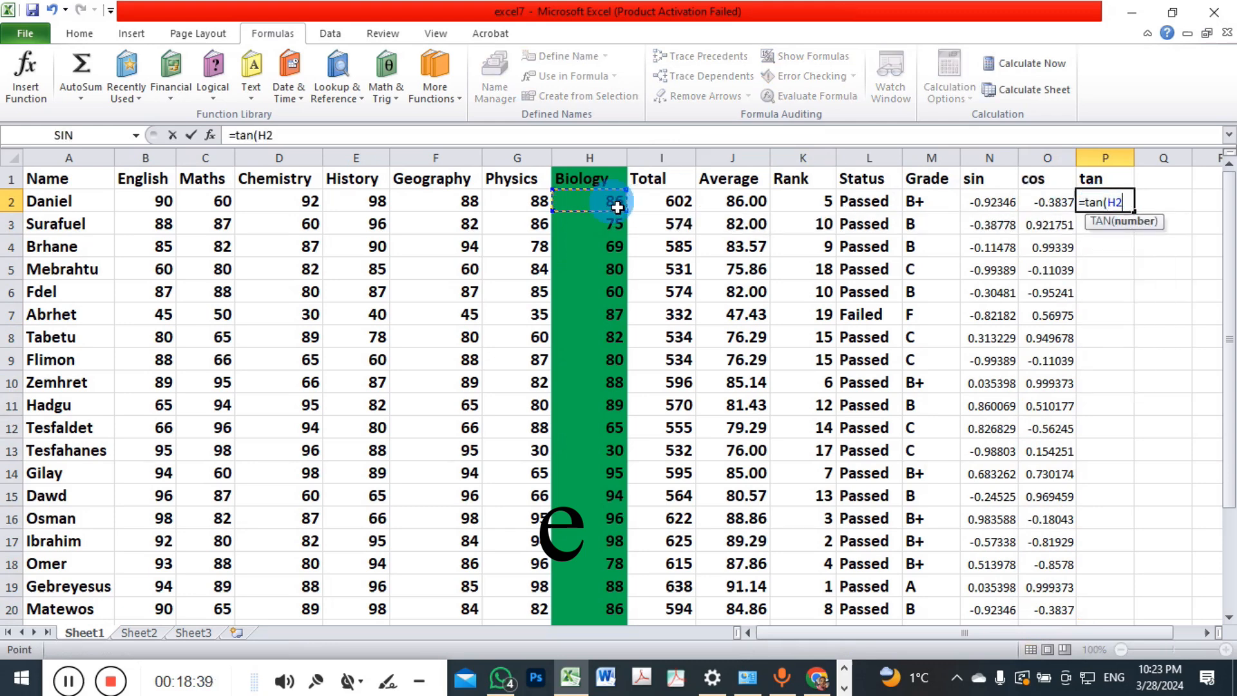
type(")")
key("Return")
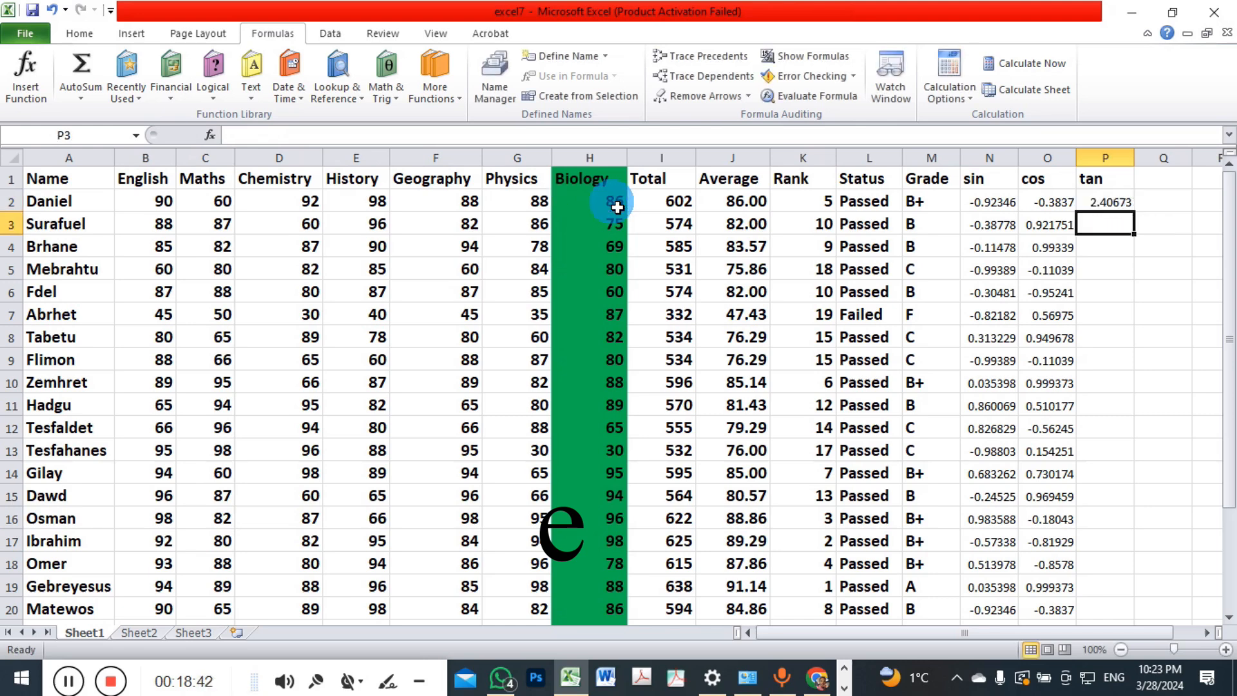
left_click(1099, 209)
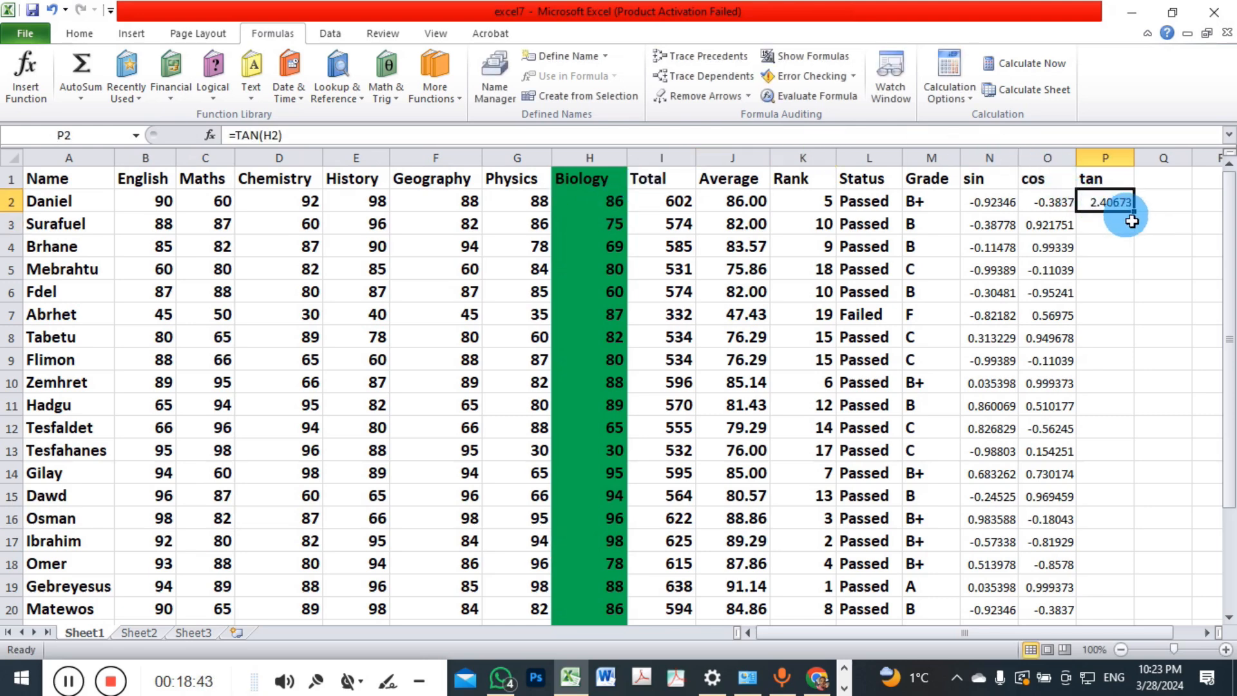
left_click_drag(1134, 211, 1113, 628)
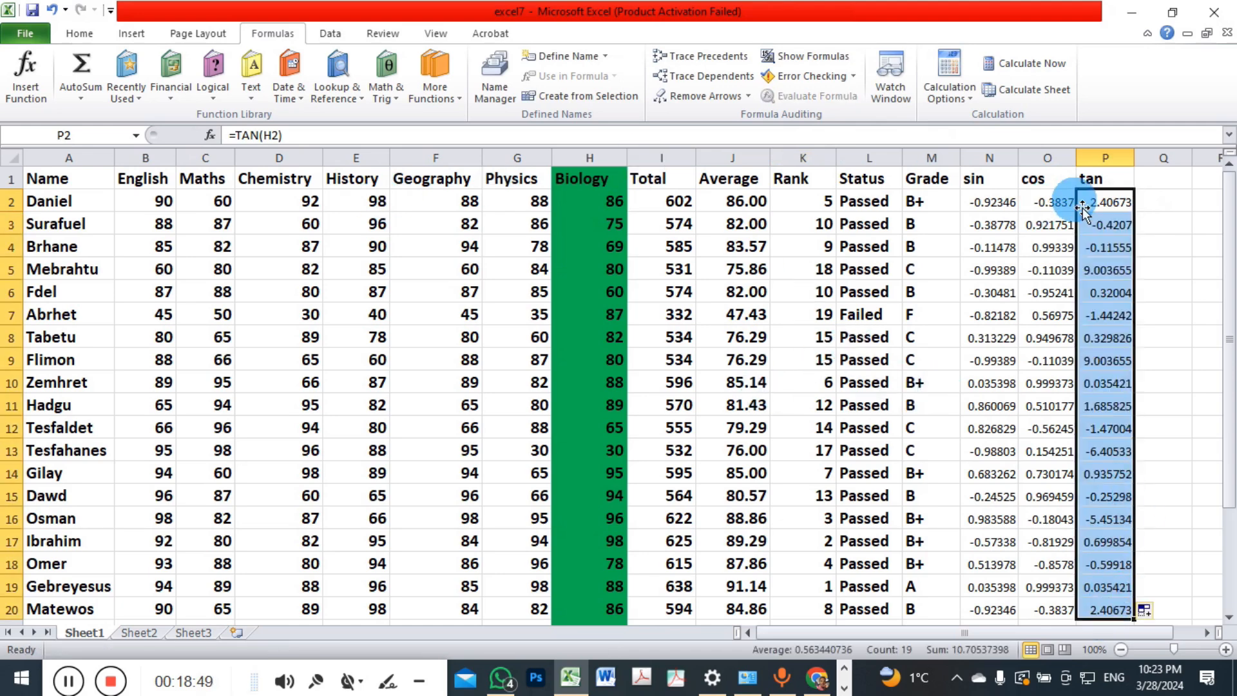
- Open Insert Function for cell Q1 and view the description of EXP in the Math & Trig category
left_click(1156, 180)
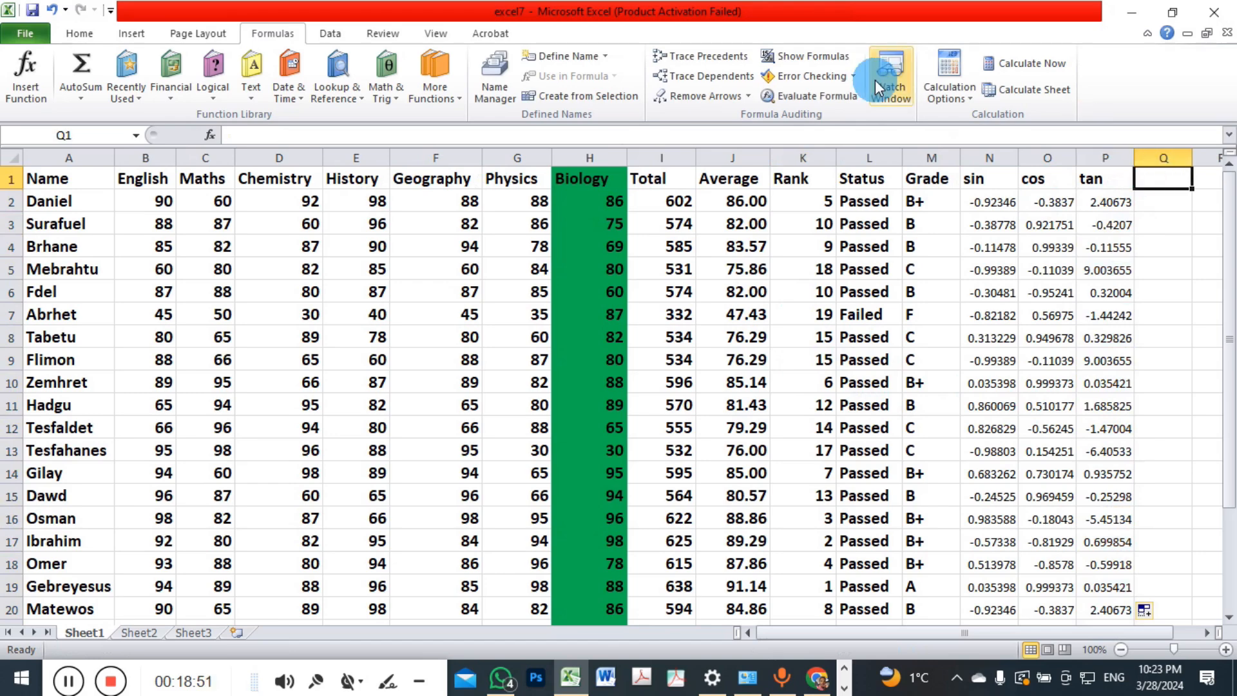
left_click(25, 70)
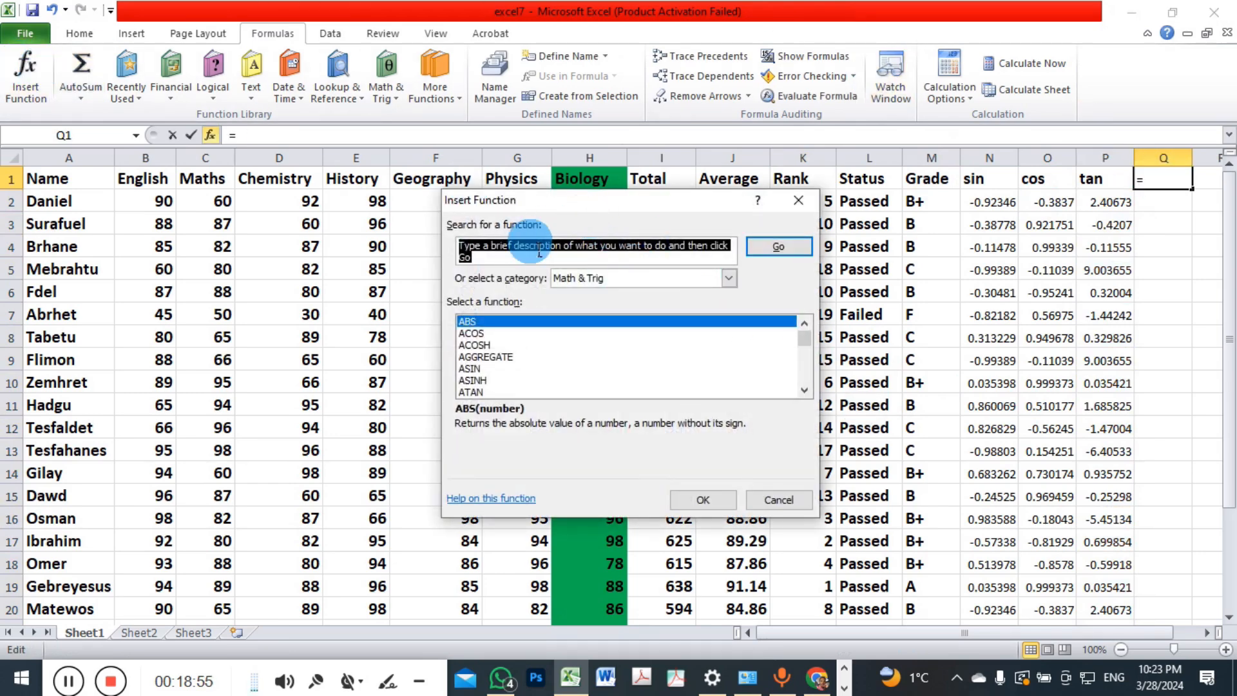
double_click(804, 389)
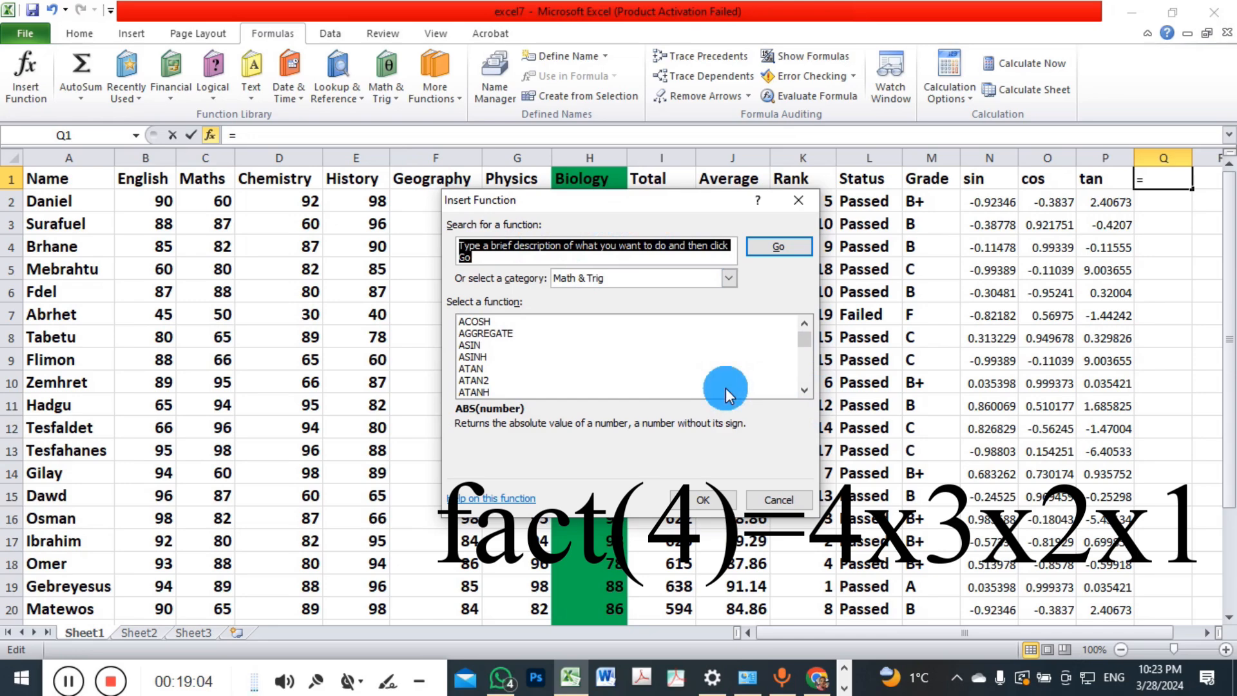
left_click(804, 391)
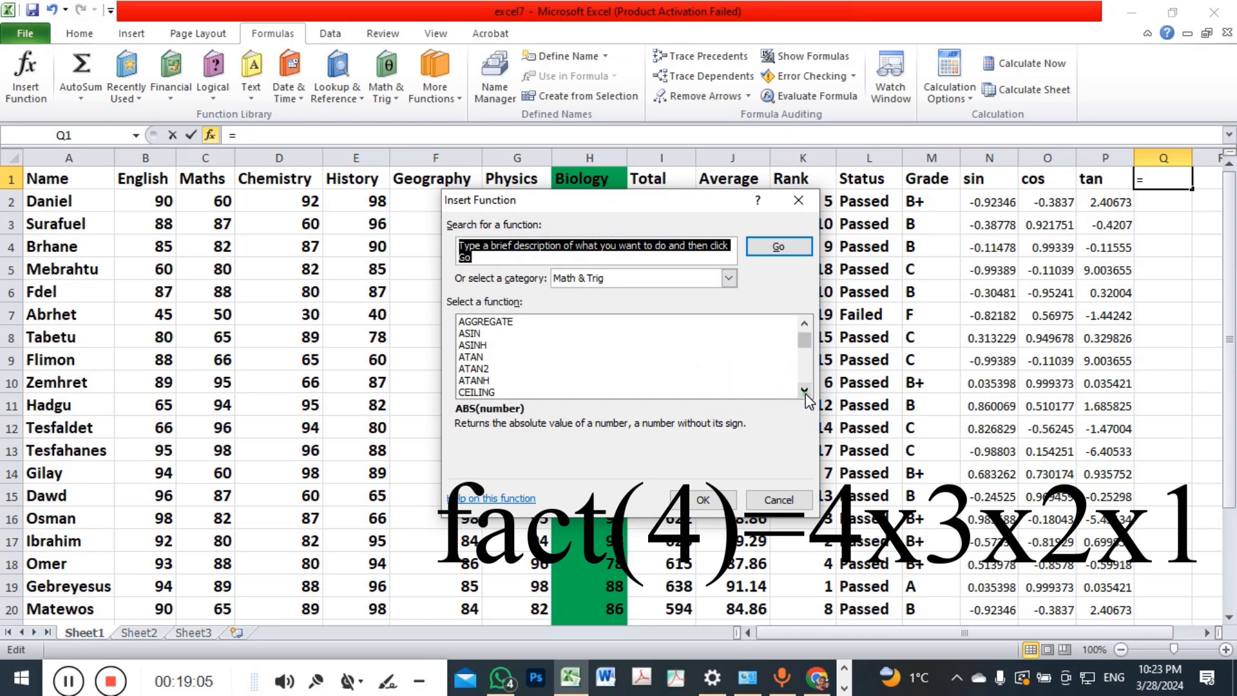
left_click(804, 391)
left_click(805, 391)
left_click(805, 392)
left_click(805, 391)
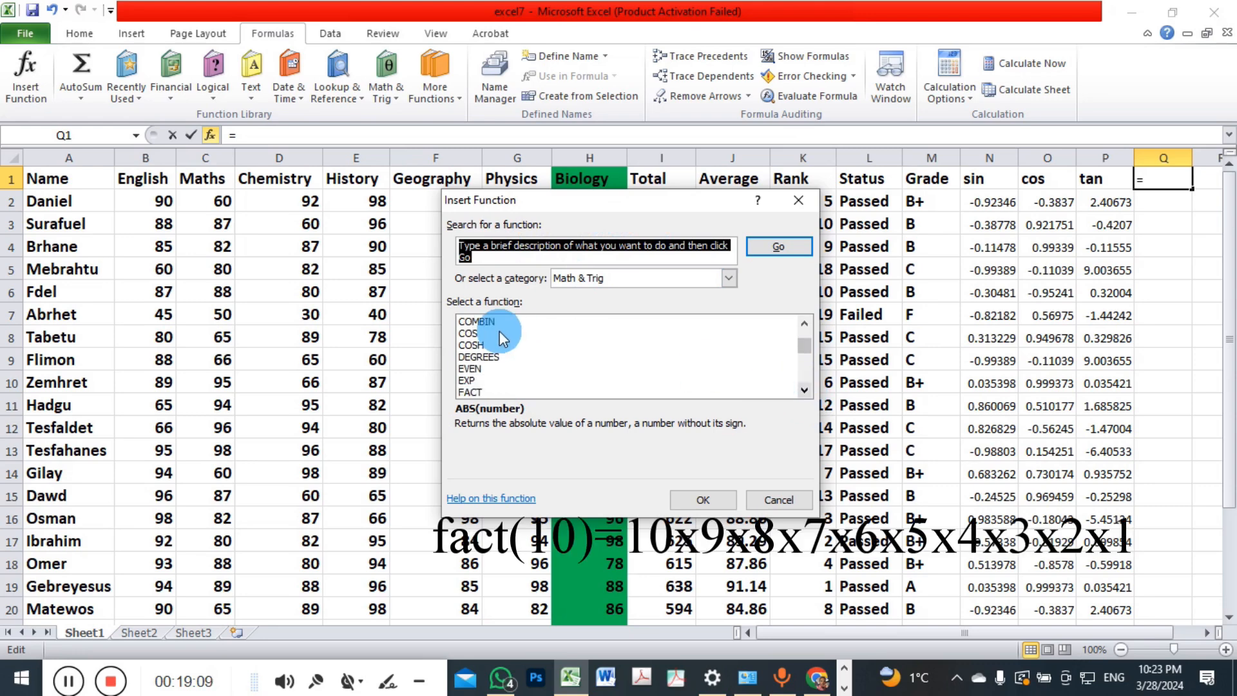
left_click(469, 381)
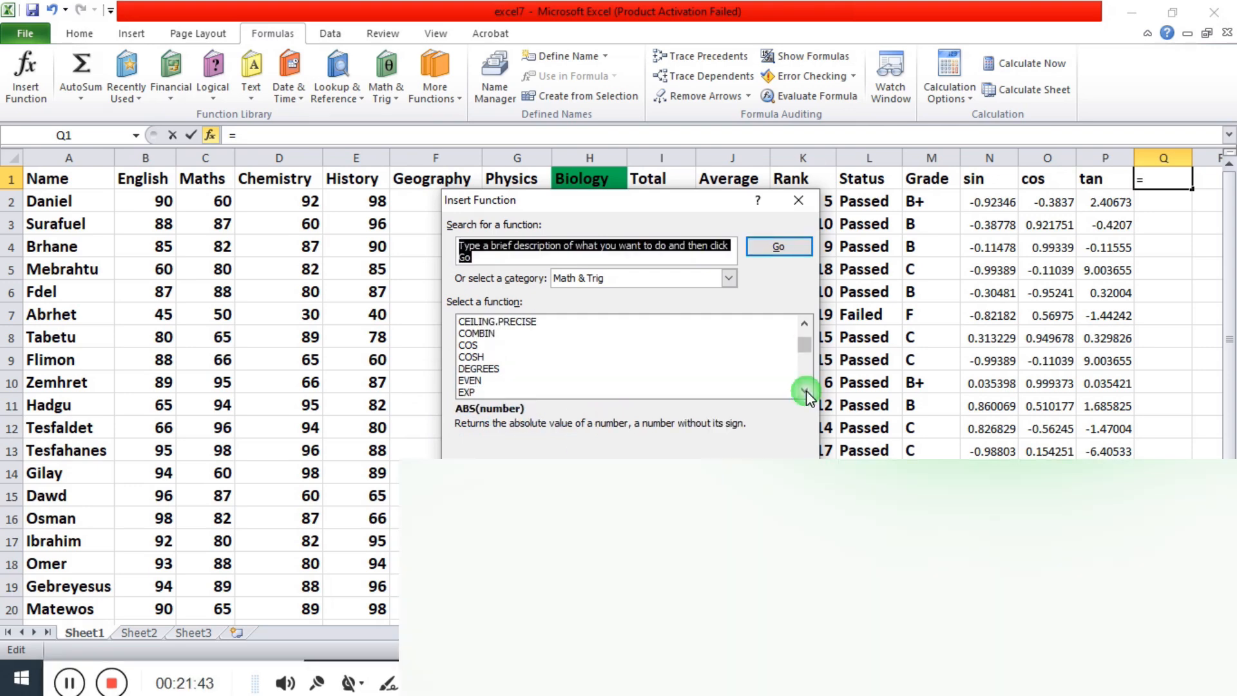
left_click(516, 391)
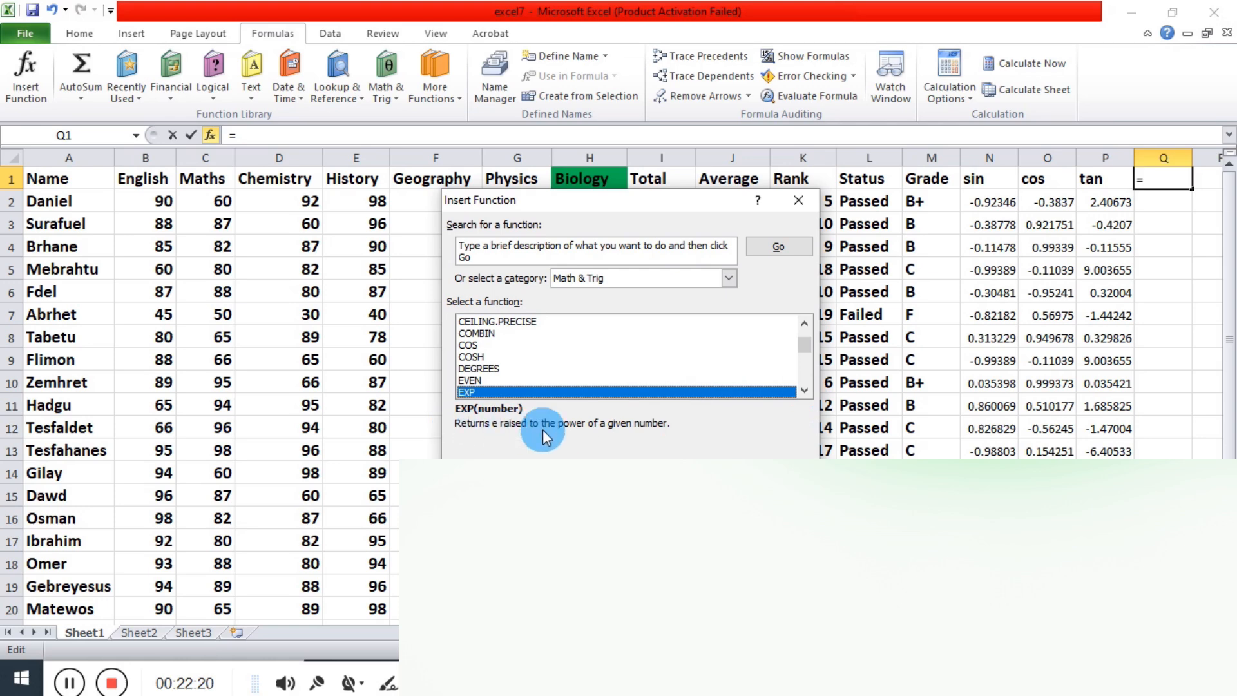
- View the FACT description in the Math & Trig list and select GCD to read its description
left_click(808, 395)
left_click(807, 396)
left_click(808, 396)
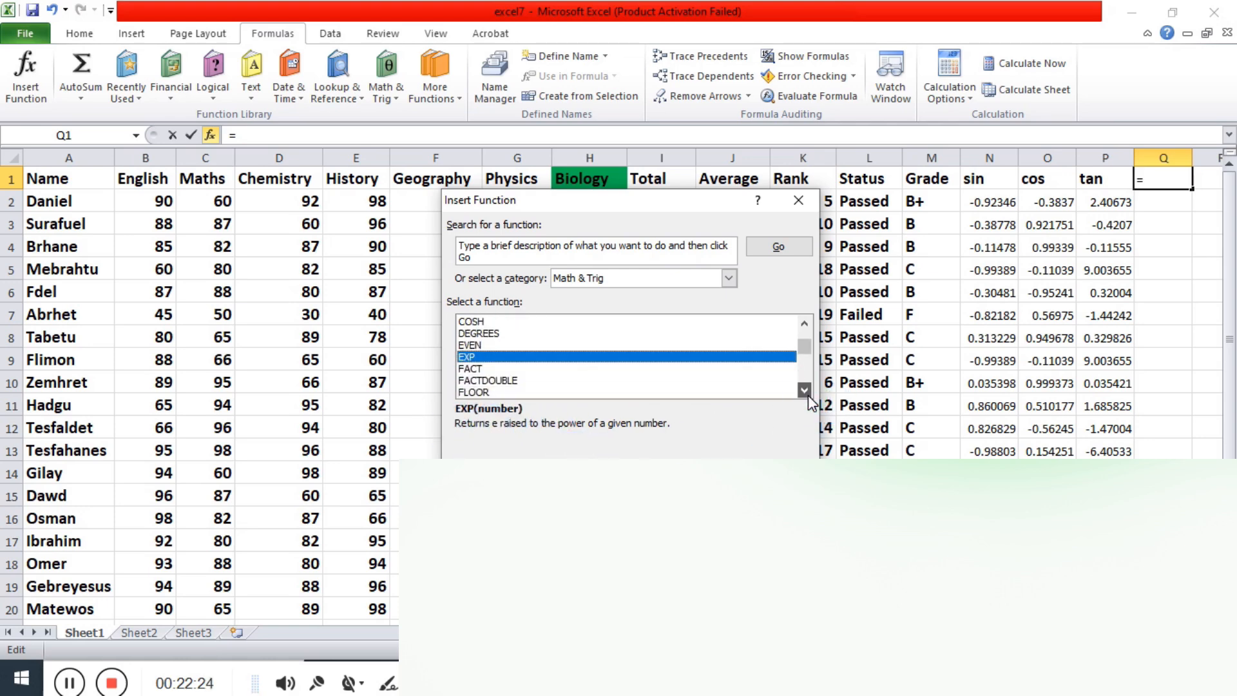
left_click(808, 396)
left_click(808, 395)
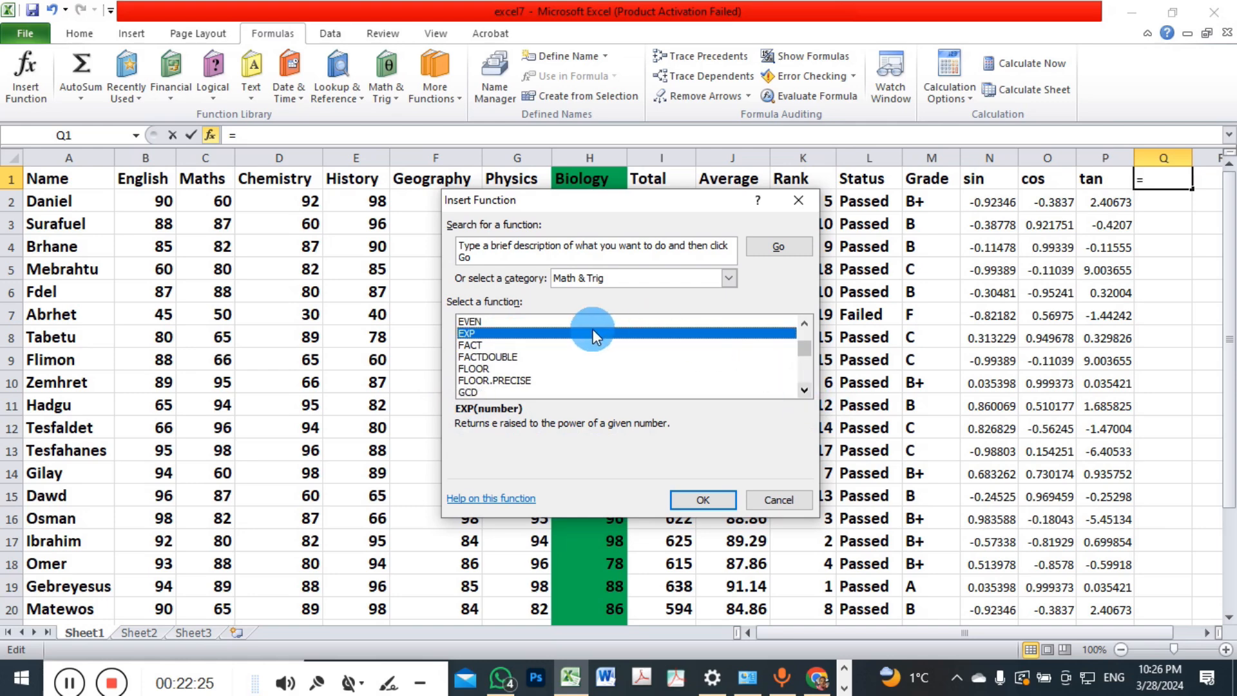
left_click(529, 345)
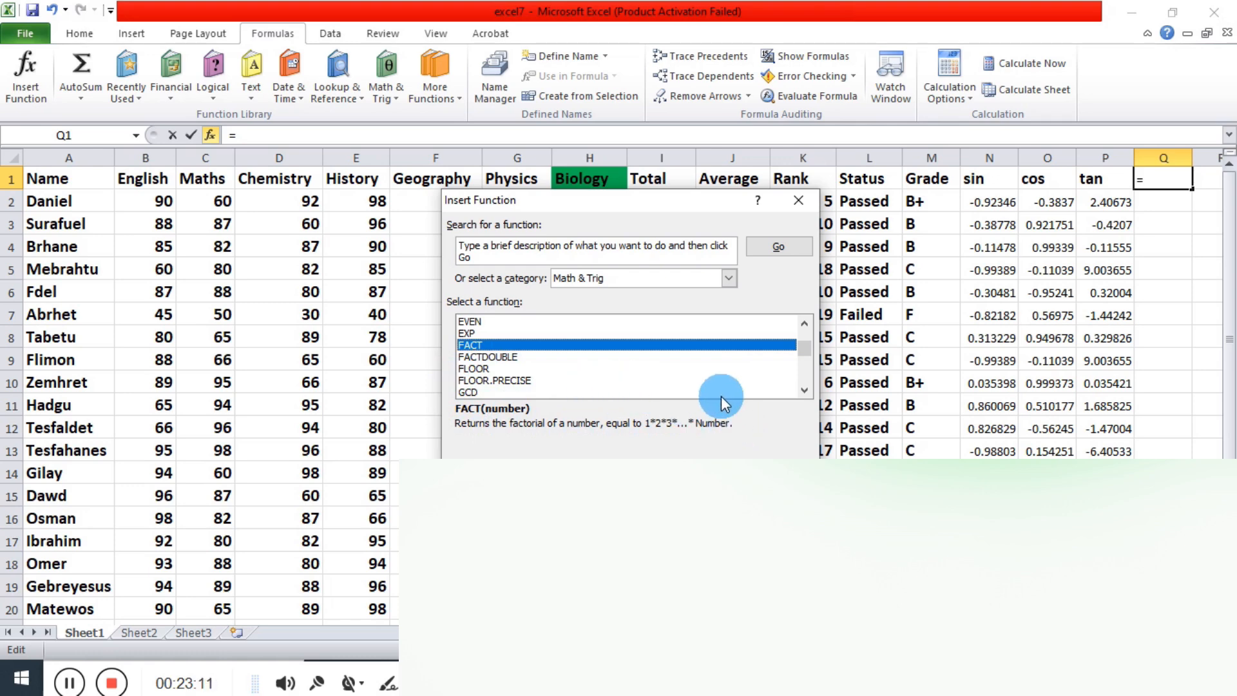
left_click(478, 391)
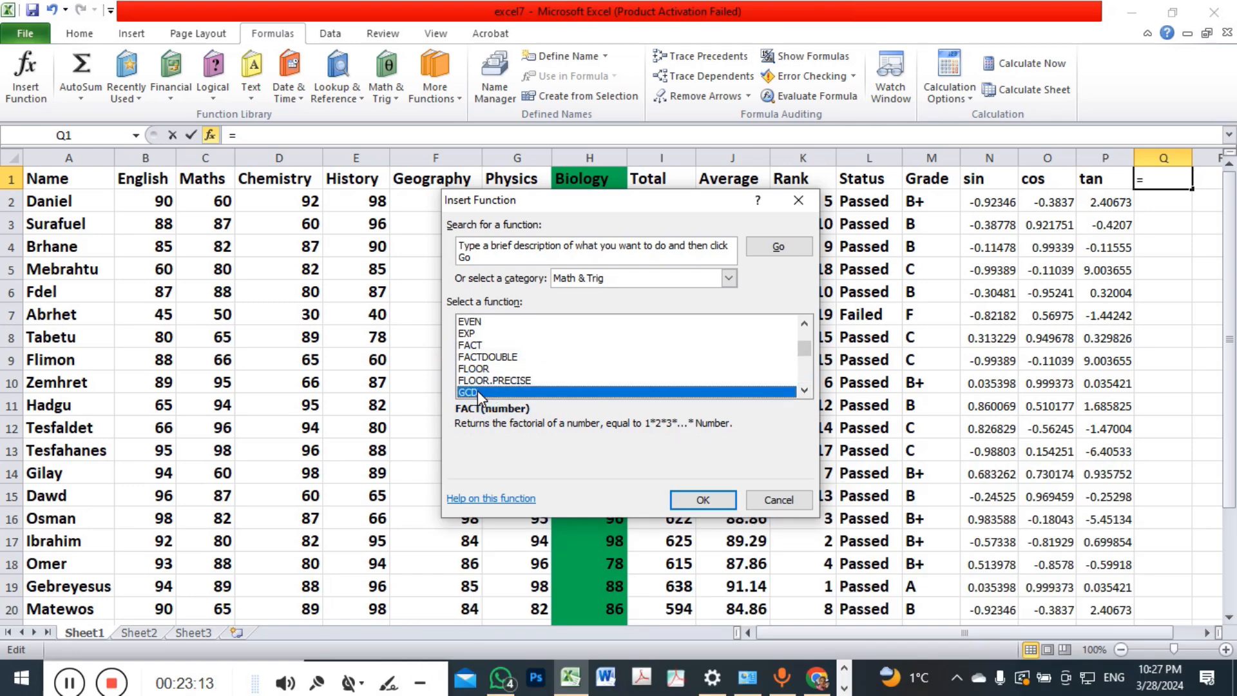
- Close the Insert Function dialog without inserting GCD, and enter 2 in cell R2 and 3 in cell S2
left_click(478, 391)
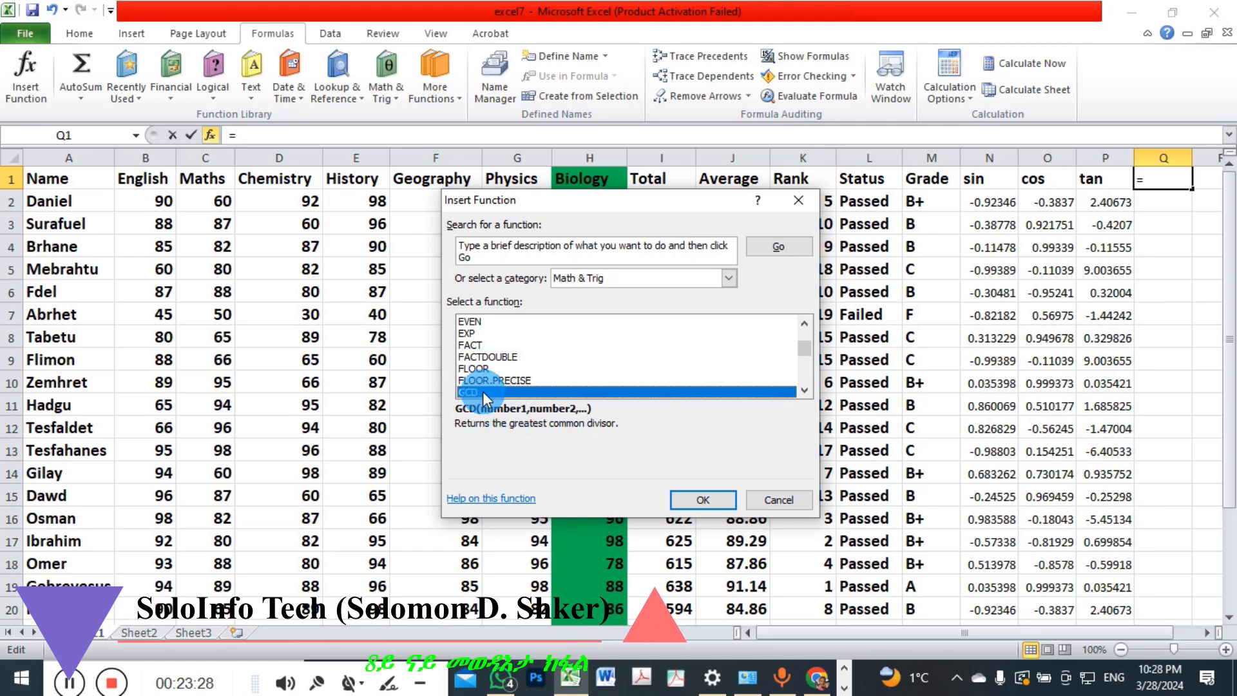
left_click(802, 199)
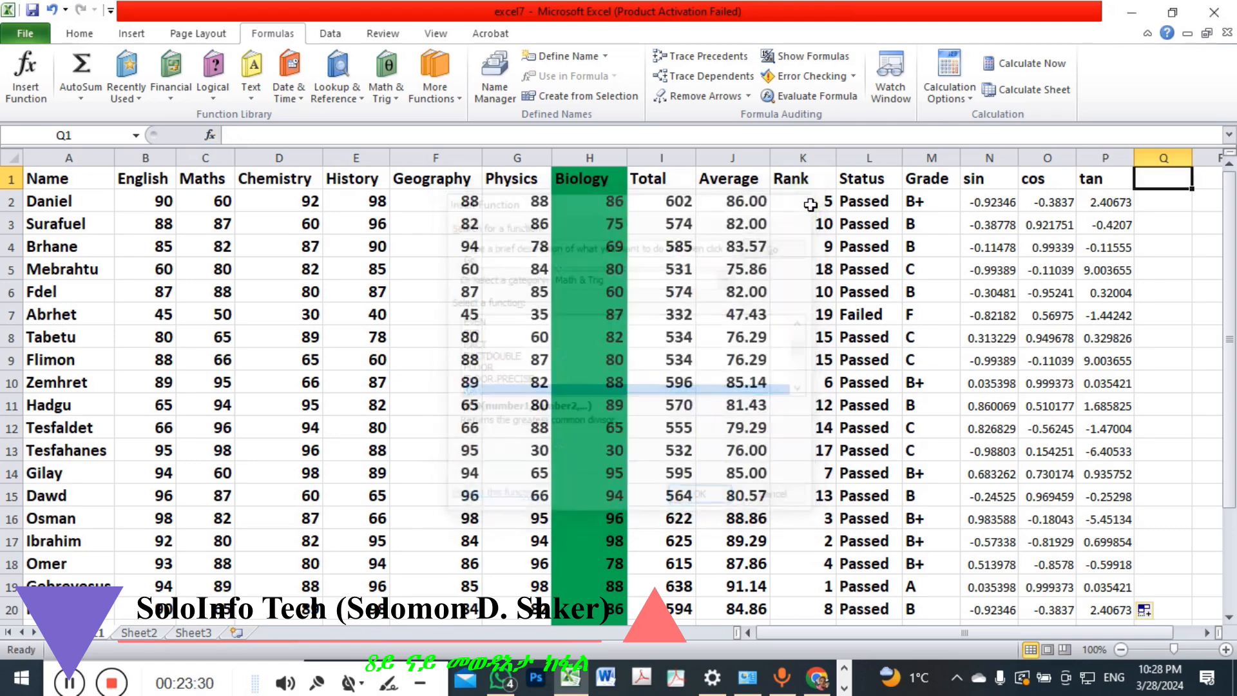
left_click_drag(806, 634, 869, 638)
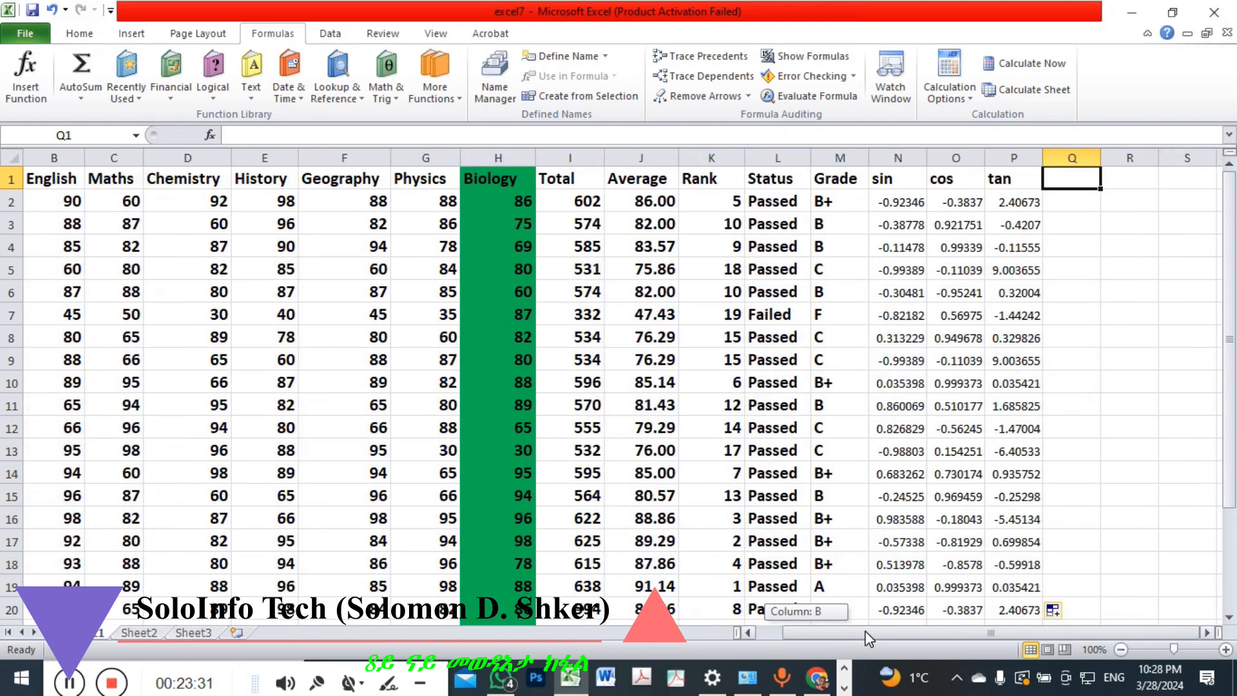
left_click(1130, 208)
left_click(1130, 207)
type("2")
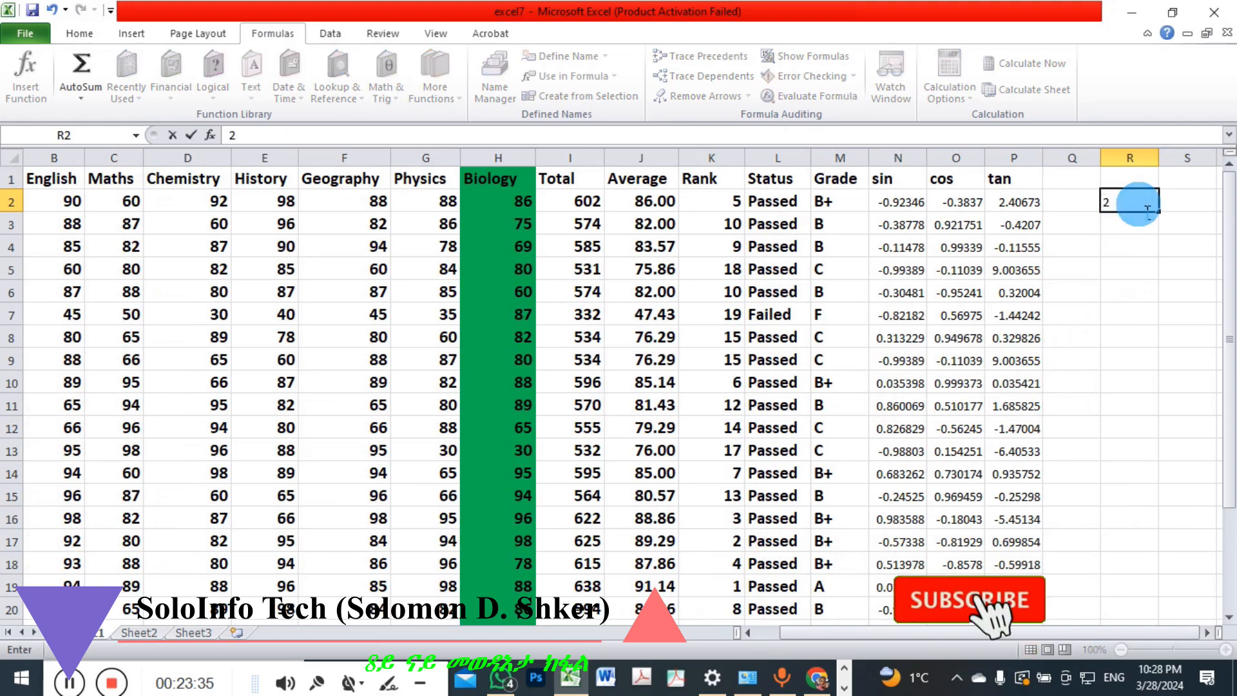
left_click(1190, 205)
type("3")
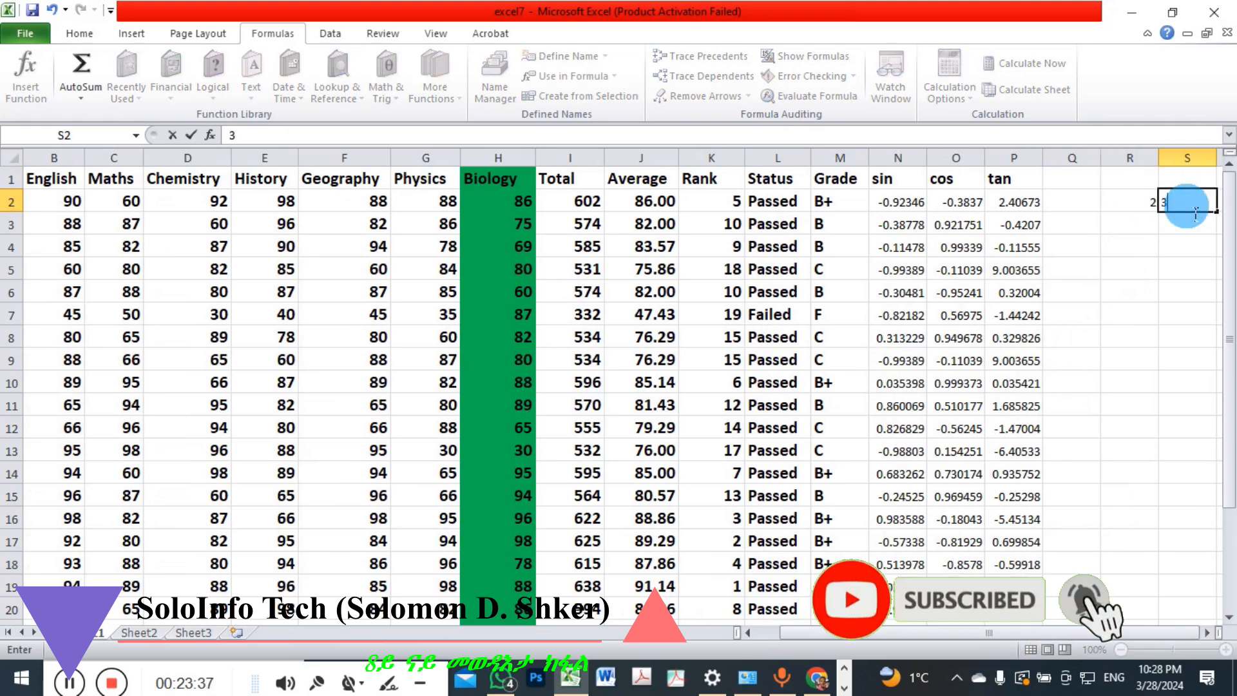
- Search Insert Function for gcd from cell T2 and insert the GCD function
left_click(1207, 633)
left_click(1207, 633)
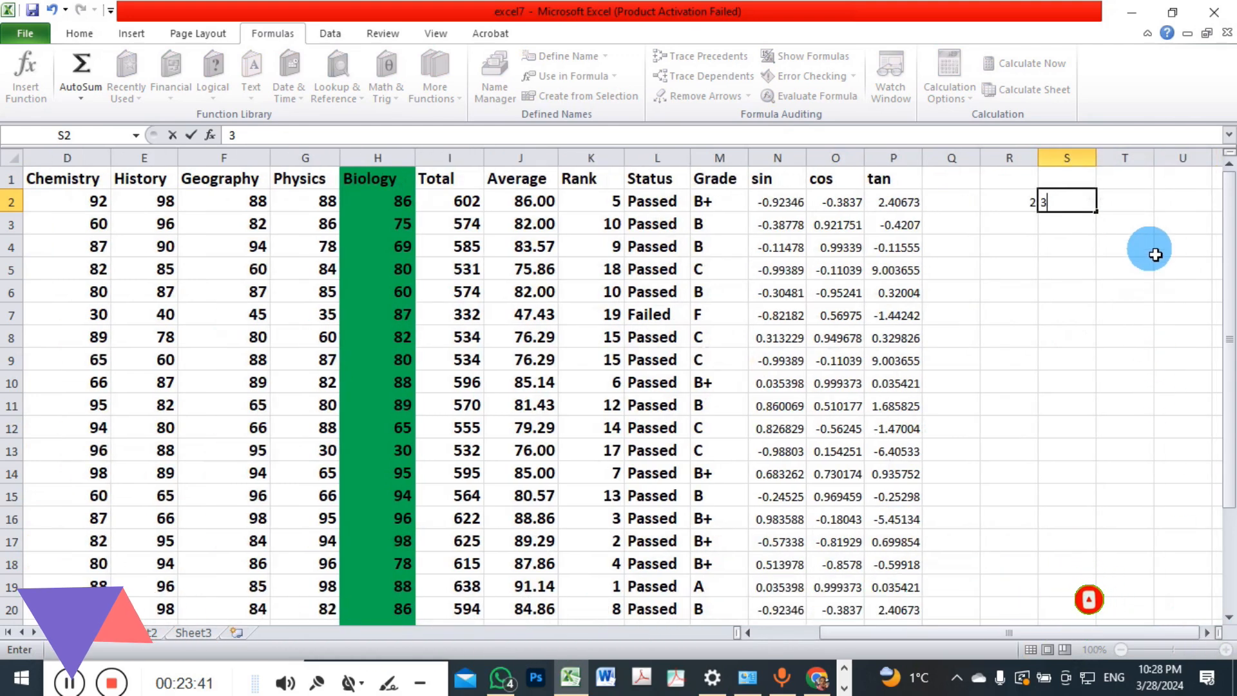
left_click(1133, 205)
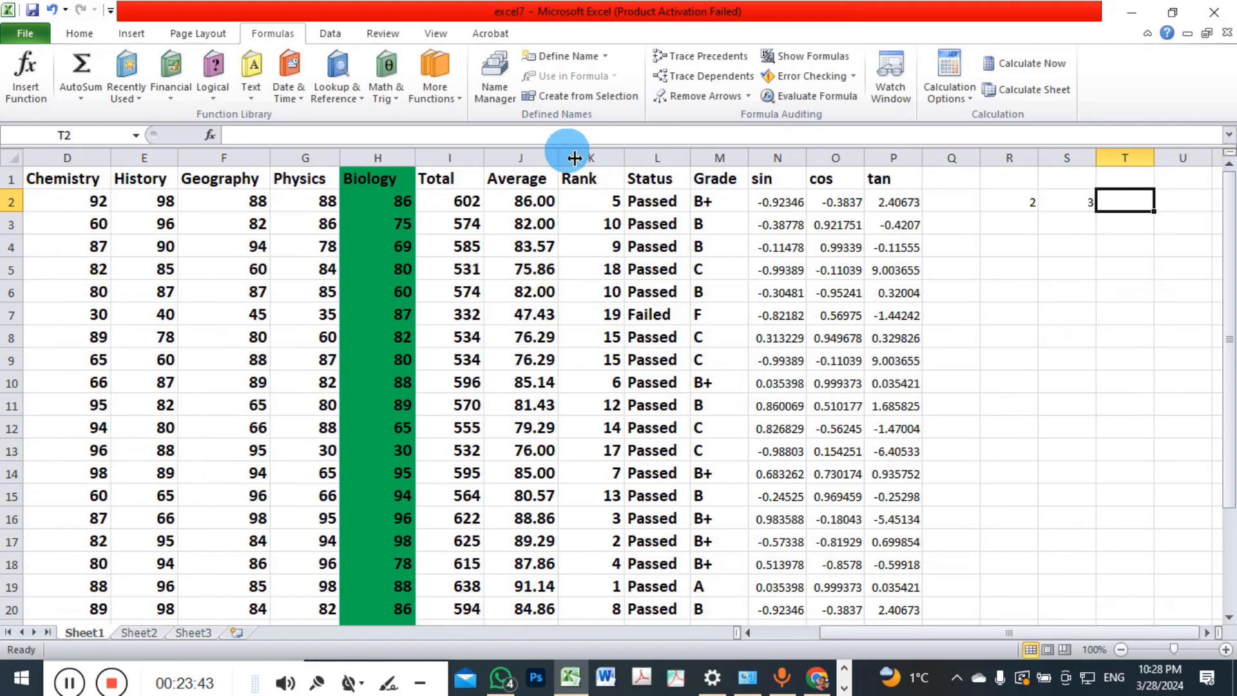
left_click(26, 76)
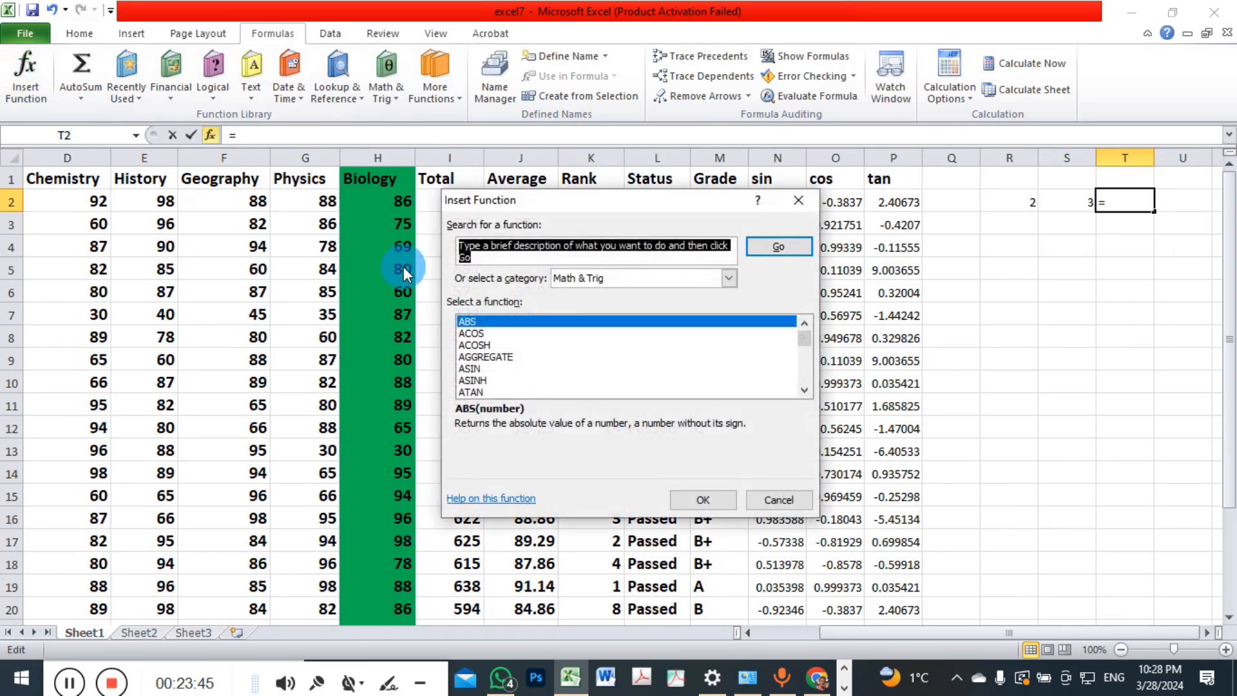
type("gc")
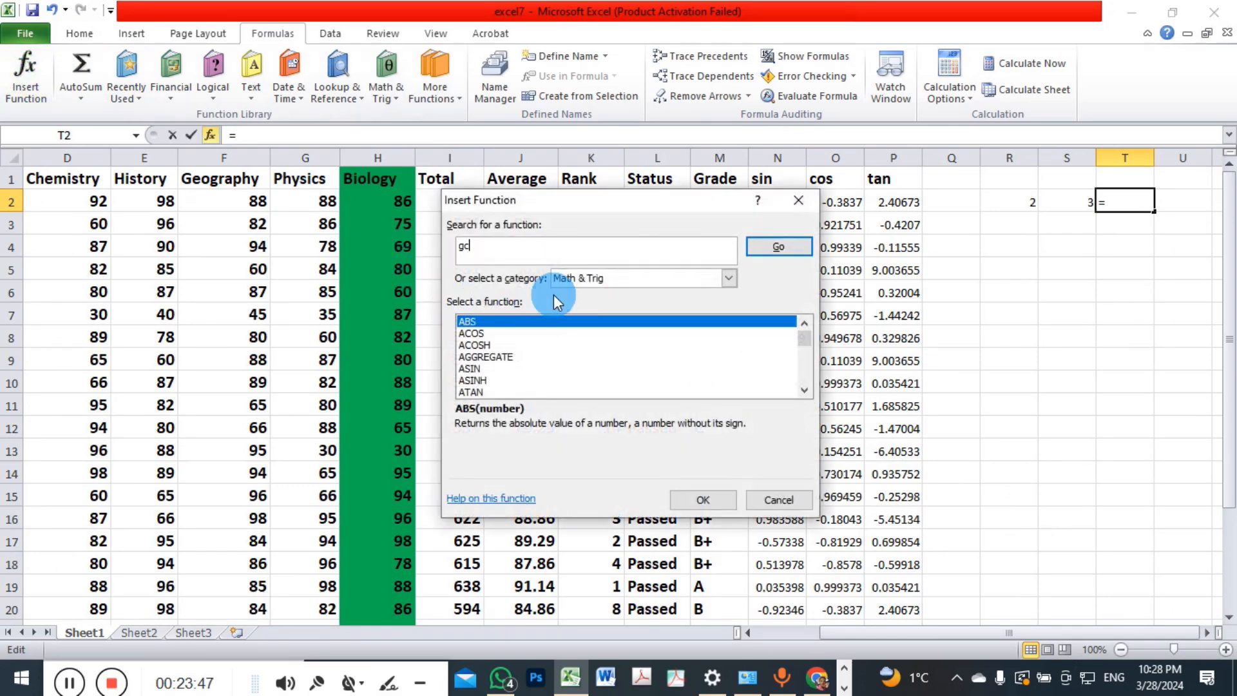
type("d")
key("Return")
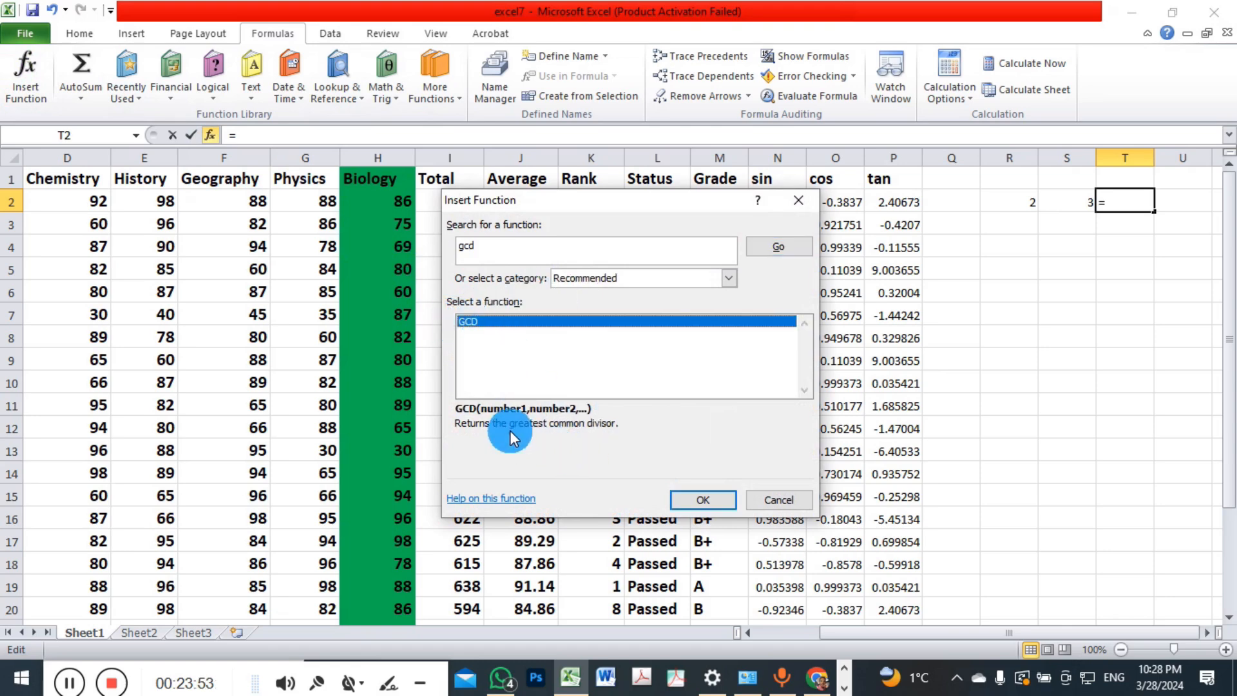
left_click(705, 502)
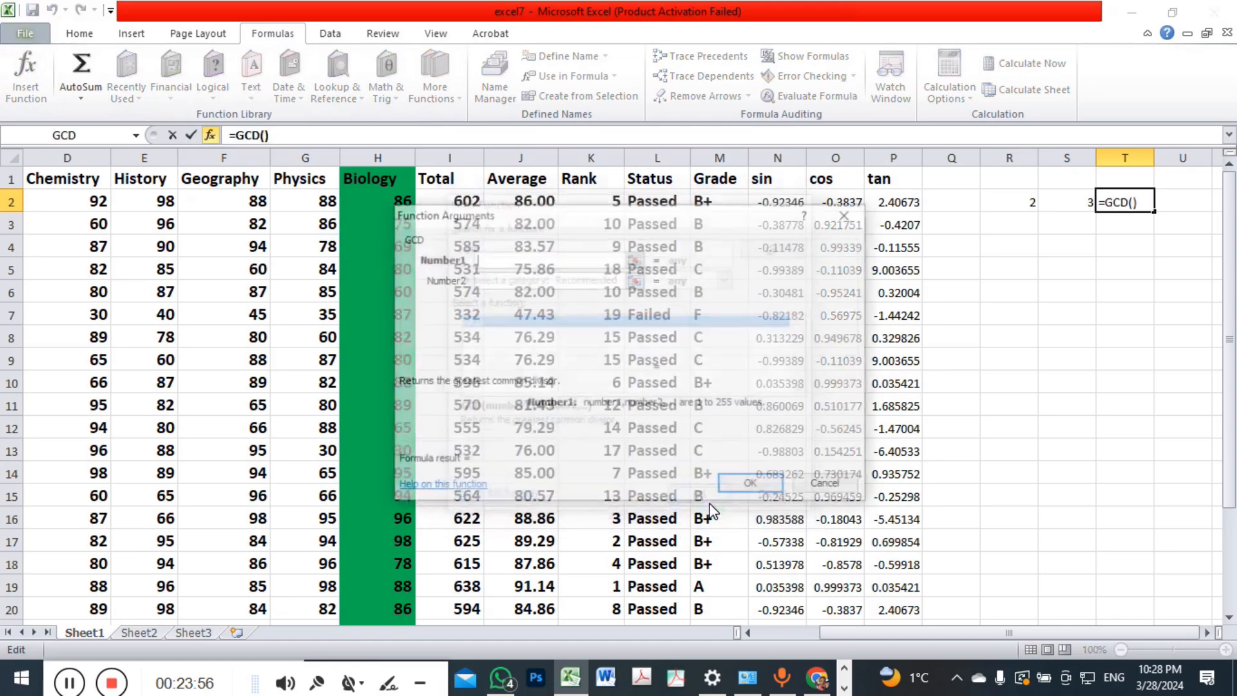
- Set GCD's Number1 argument to R2 and Number2 to S2, and confirm the formula
left_click(584, 261)
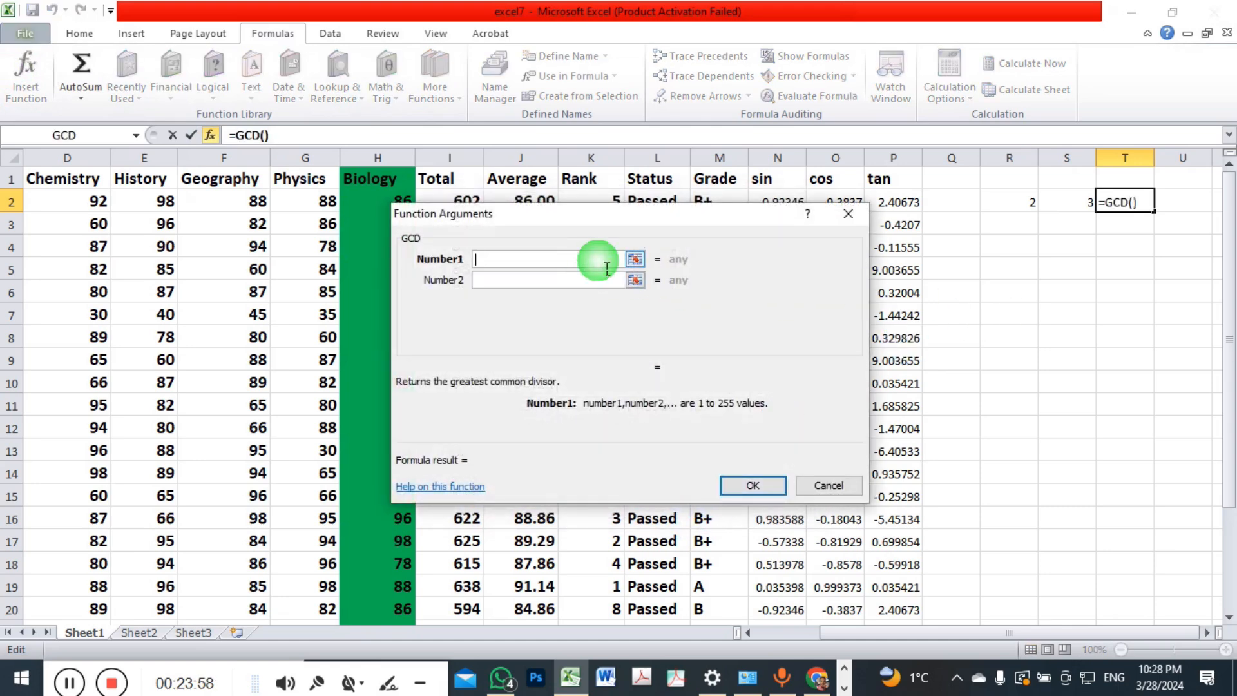
left_click(1024, 204)
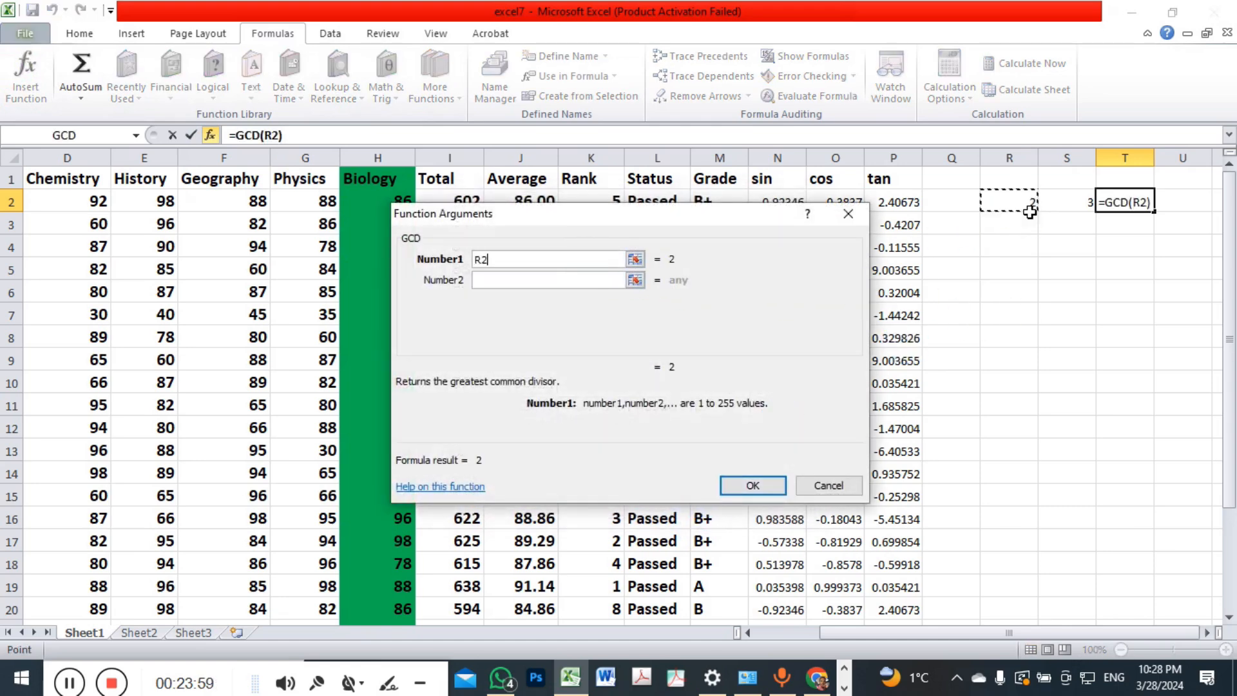
left_click(580, 279)
left_click(1060, 205)
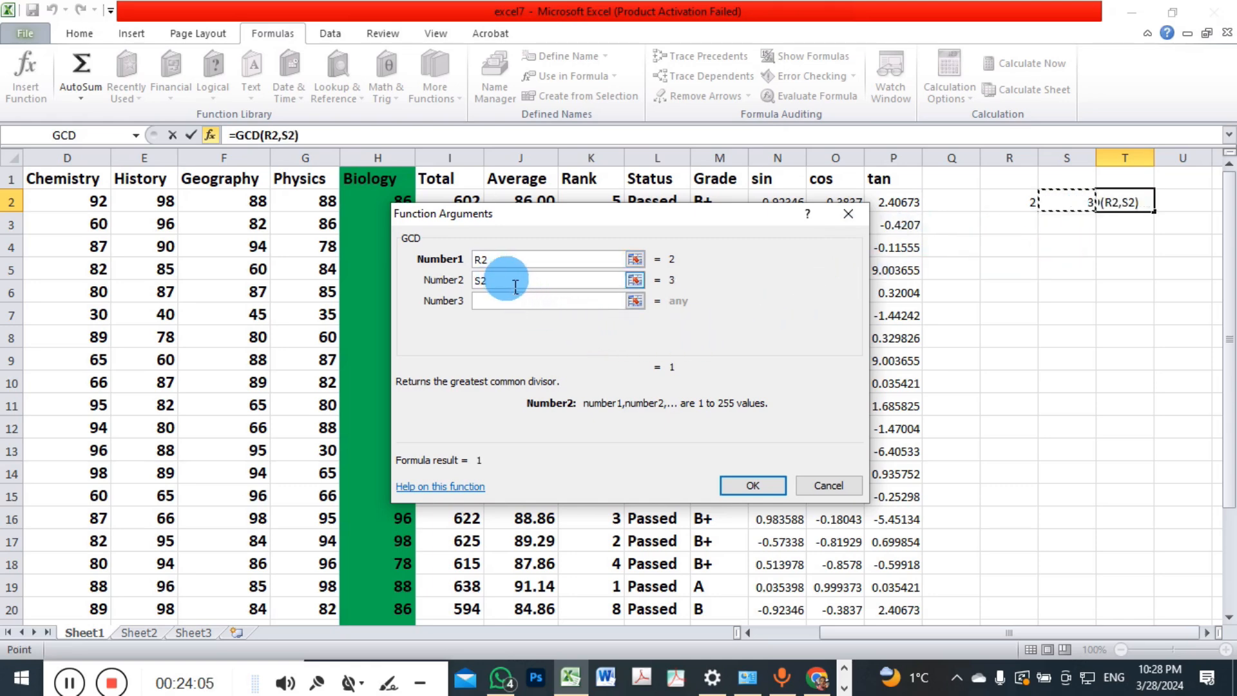
left_click(741, 486)
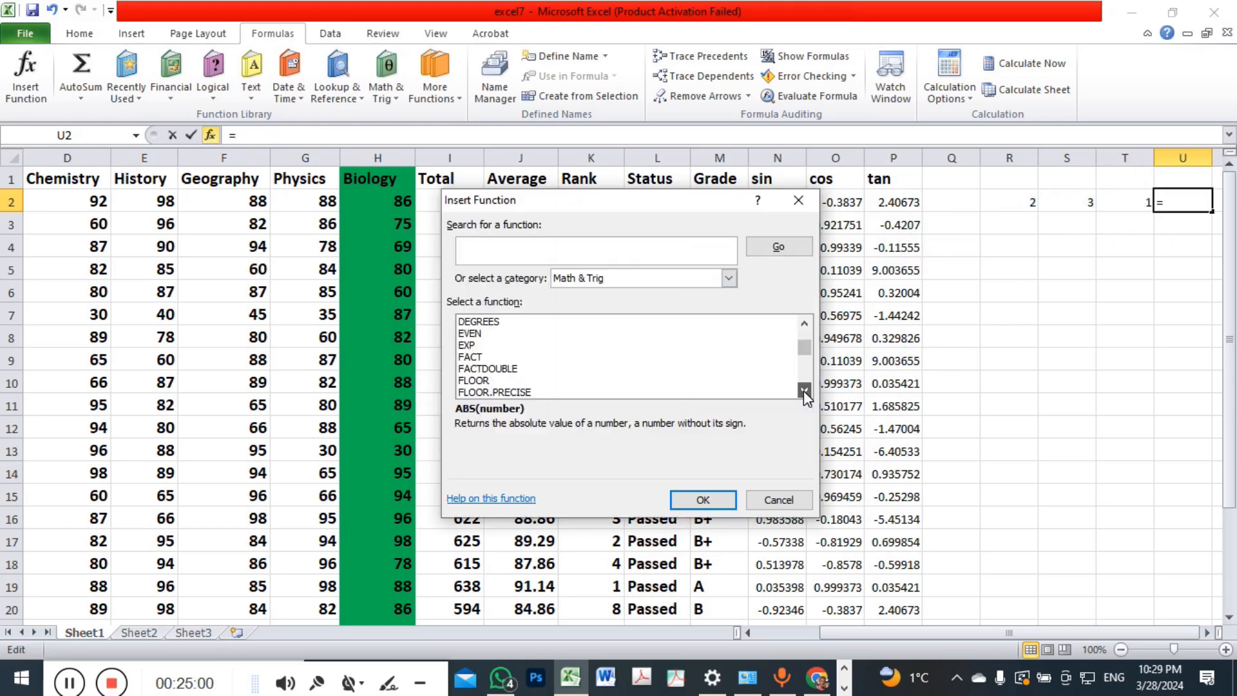
- Choose LCM from the Math & Trig functions for cell U2 and open its arguments
left_click(805, 391)
left_click(804, 391)
left_click(805, 391)
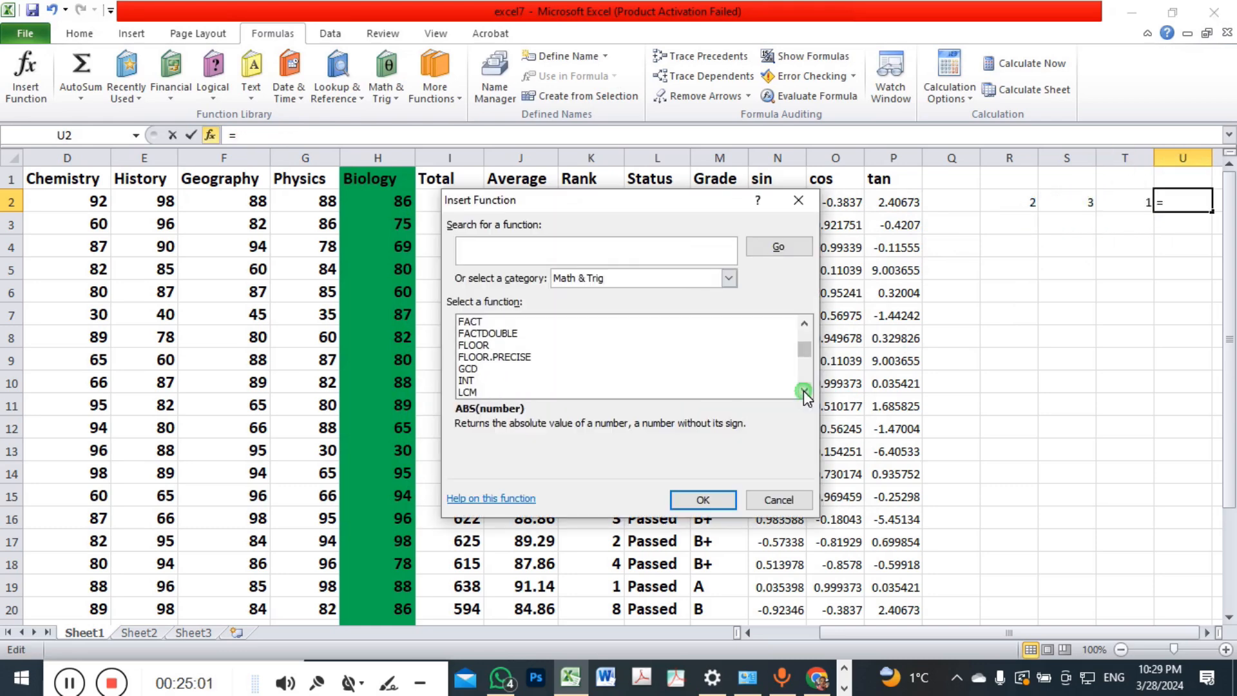
left_click(804, 390)
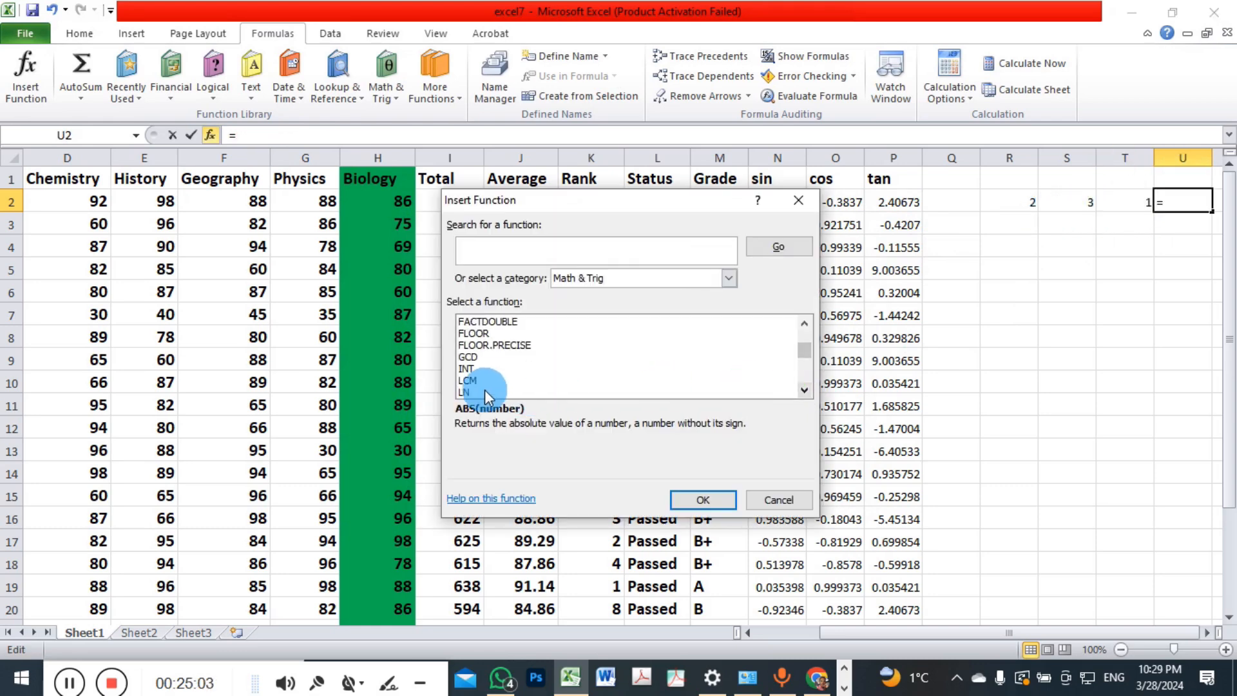
left_click(464, 382)
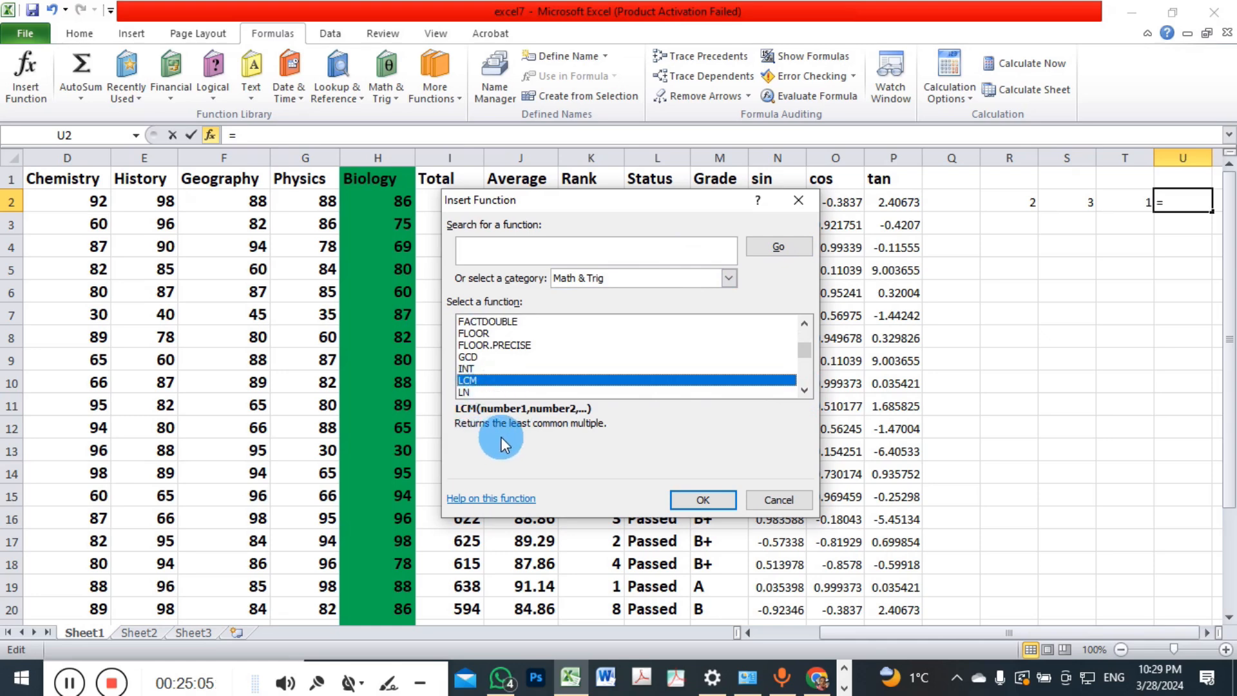
left_click(699, 499)
- Set LCM's Number1 argument to R2 and Number2 to S2, and confirm the formula
left_click(1034, 207)
left_click(582, 285)
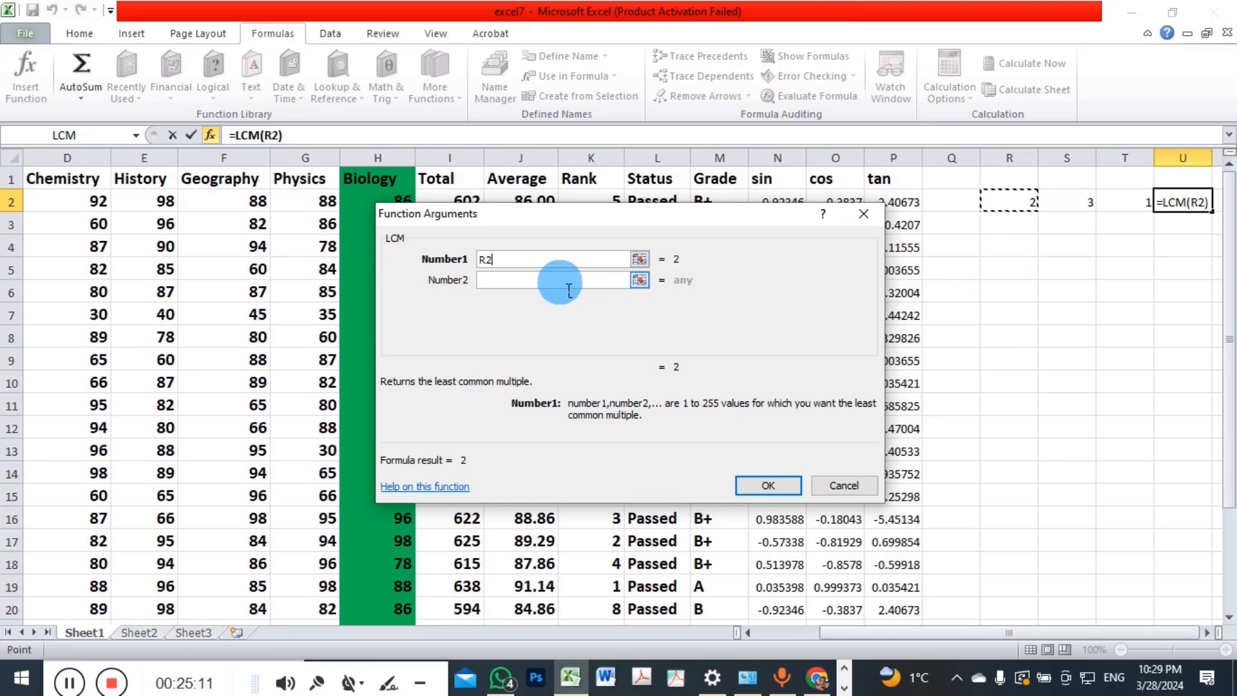
left_click(1089, 210)
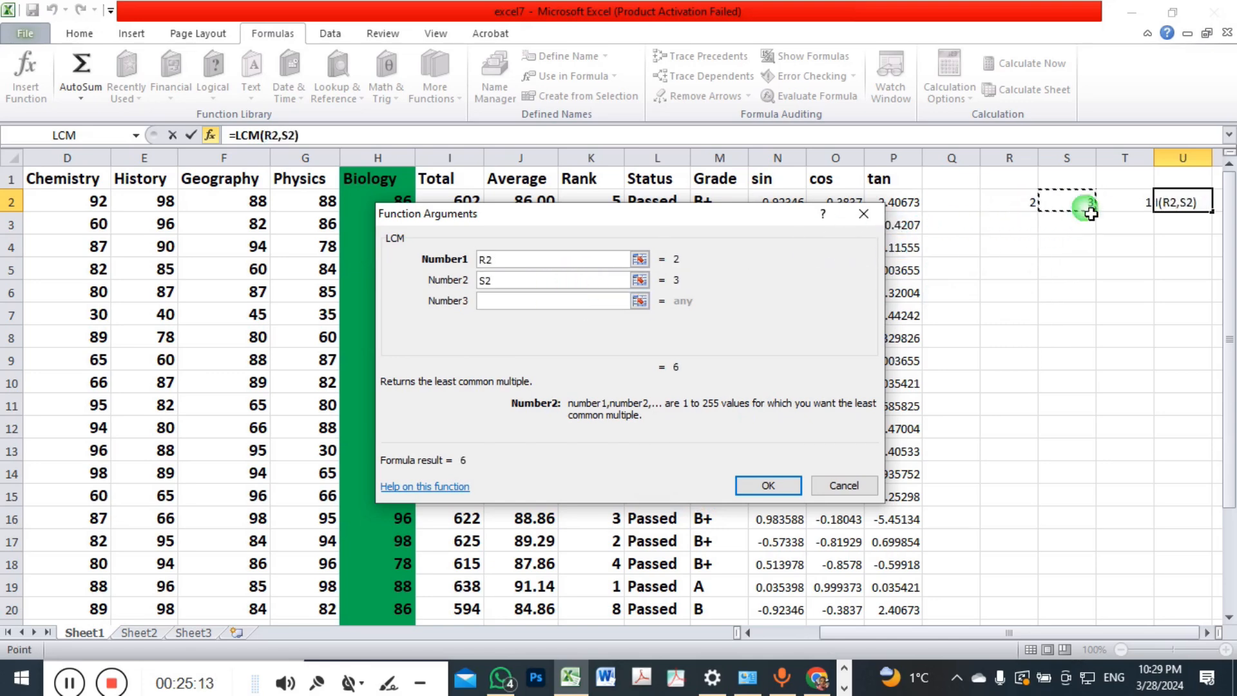
left_click(758, 490)
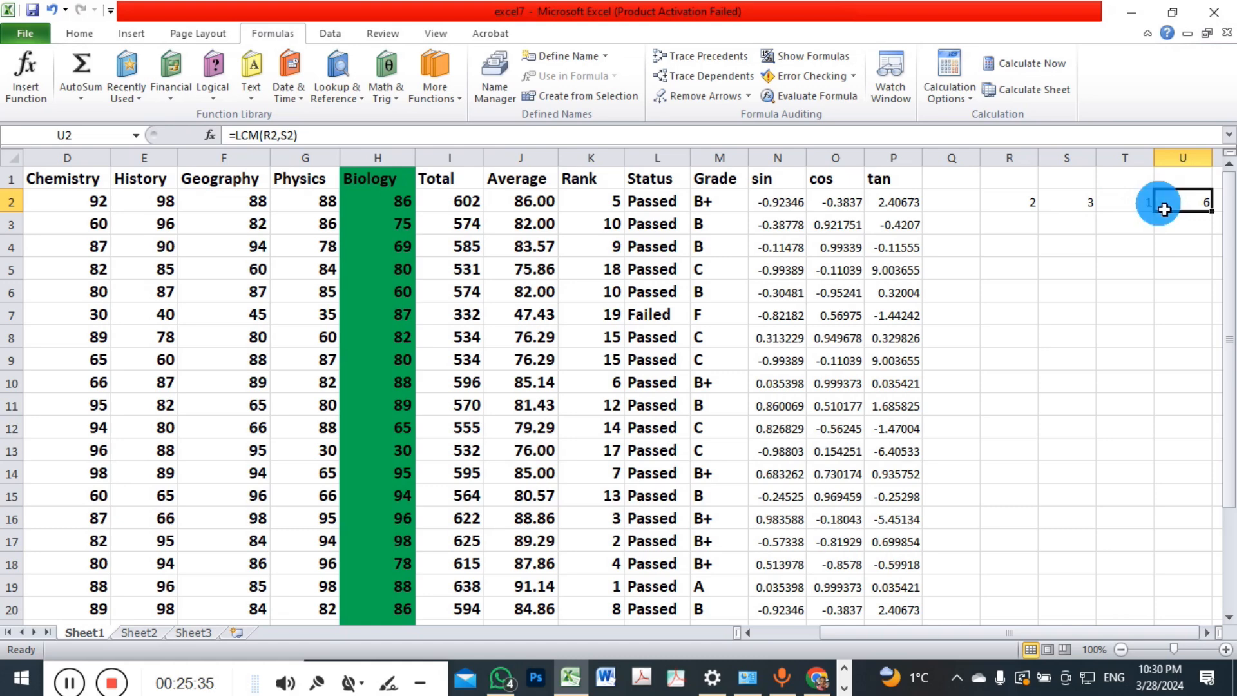
- Change the formula in cell T2 to =R7=GCD(R2,S2) and select cell R7
left_click(1135, 211)
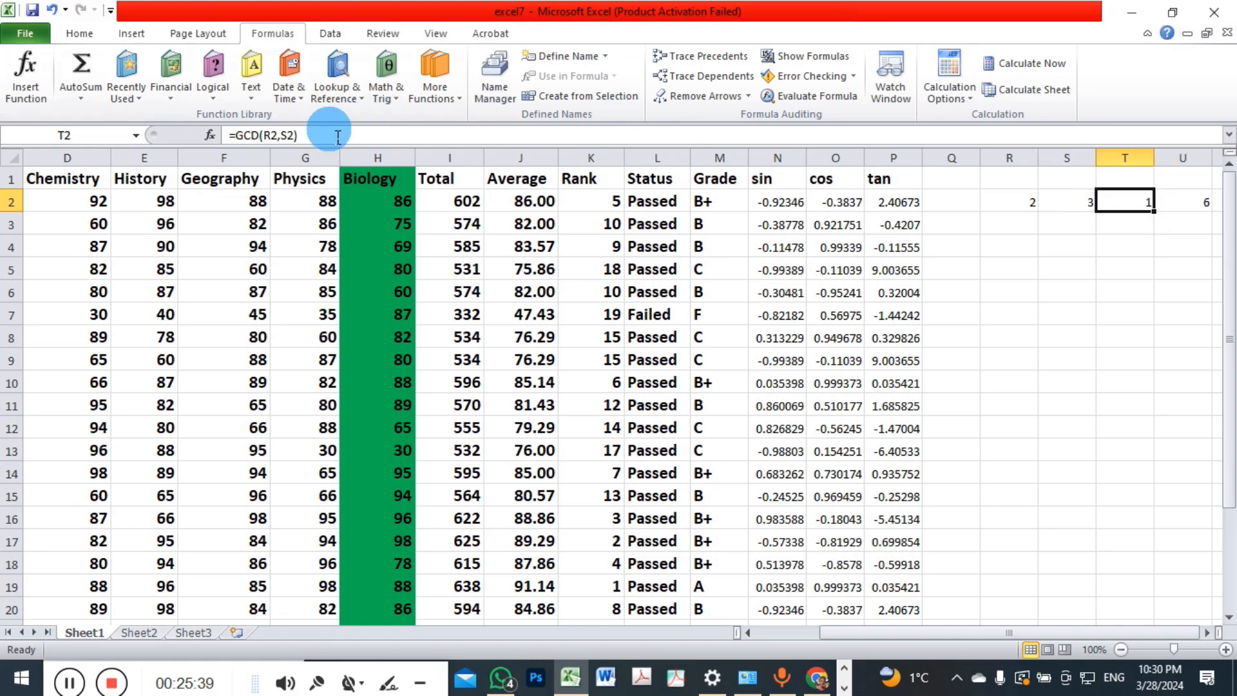
left_click_drag(298, 135, 218, 134)
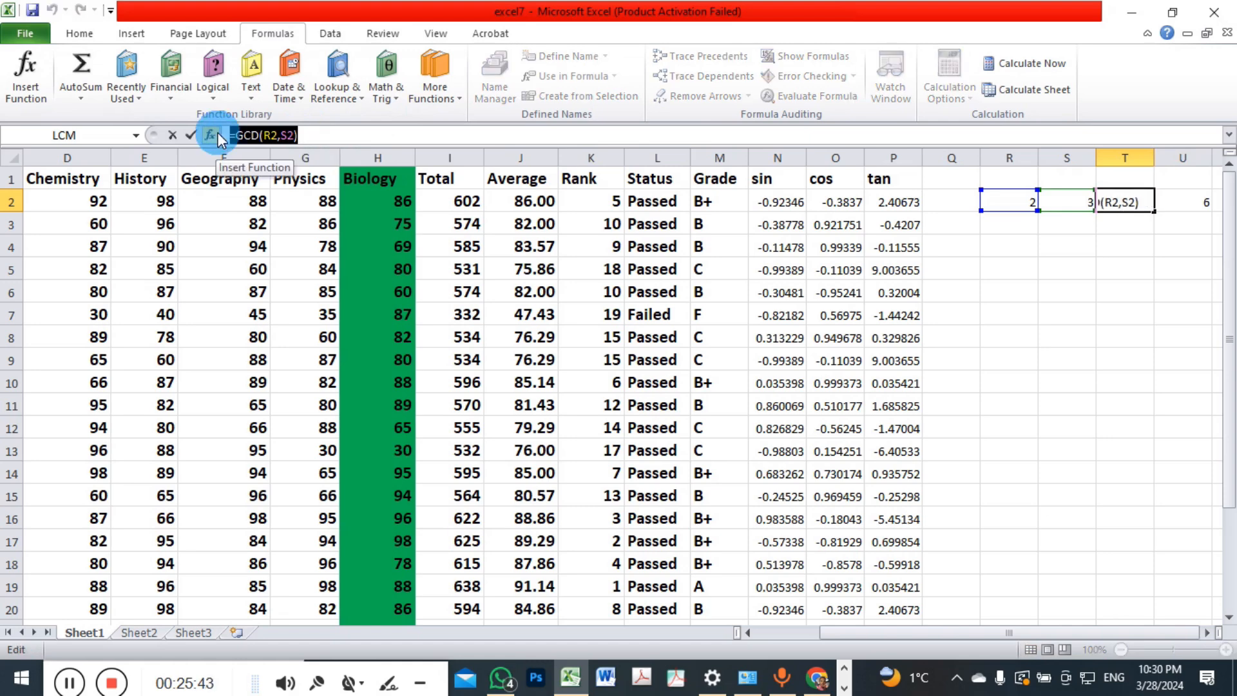
type("=")
left_click(1025, 321)
key("ctrl+v")
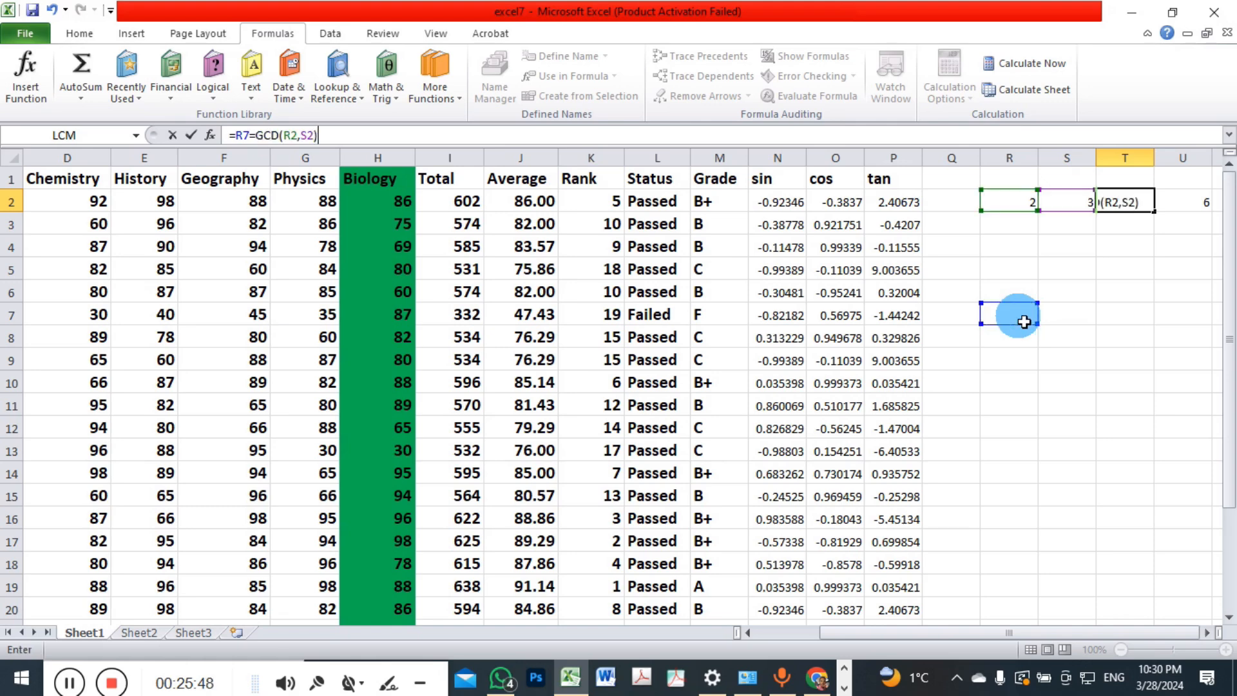
left_click(1025, 322)
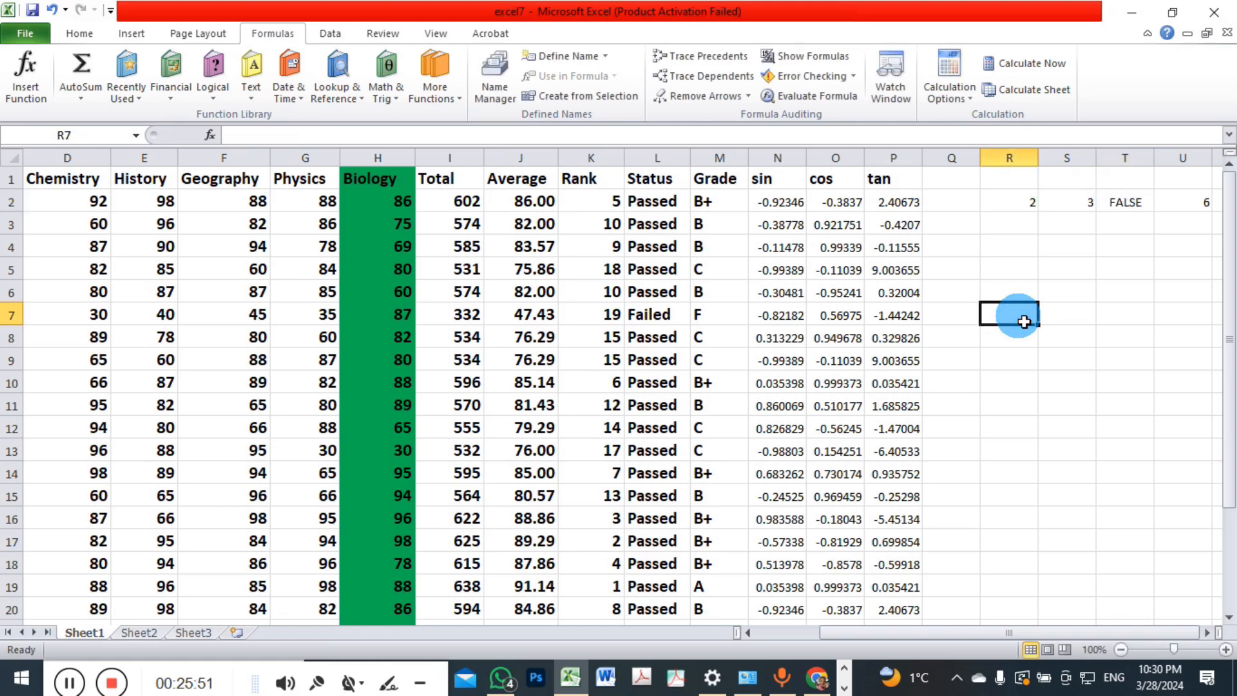
- Try to enter the formula =gcd() without arguments in cell R7 and dismiss the error dialog
type("=")
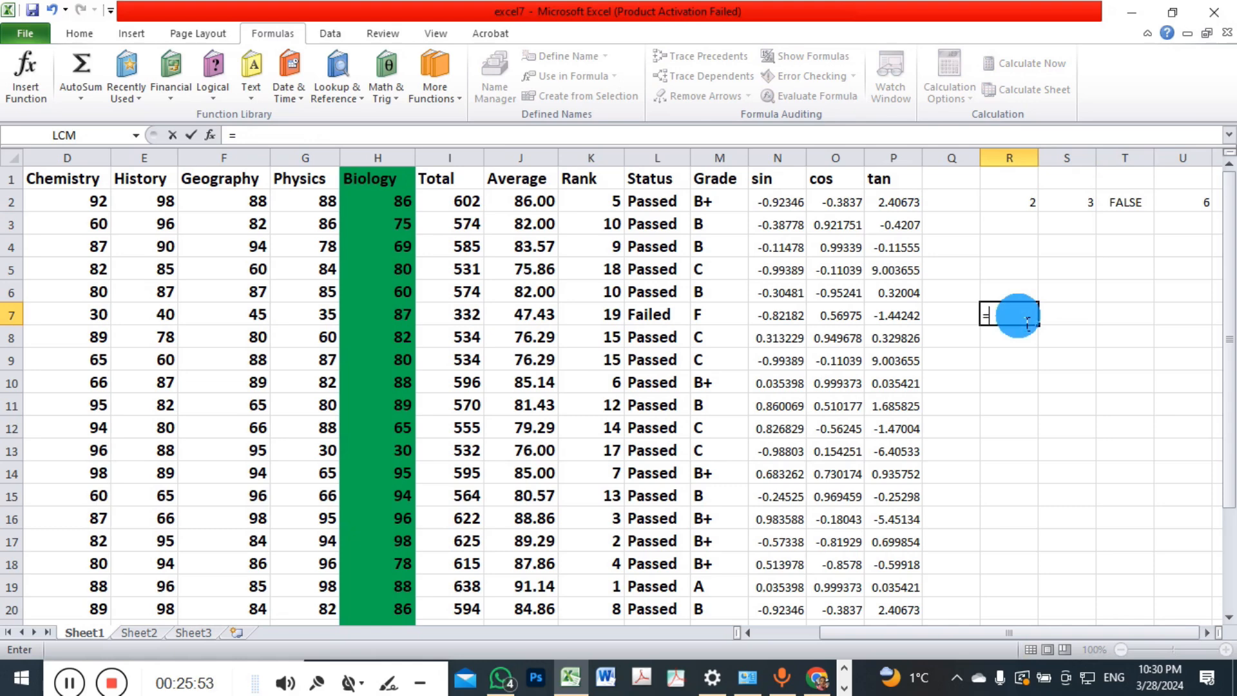
type("G")
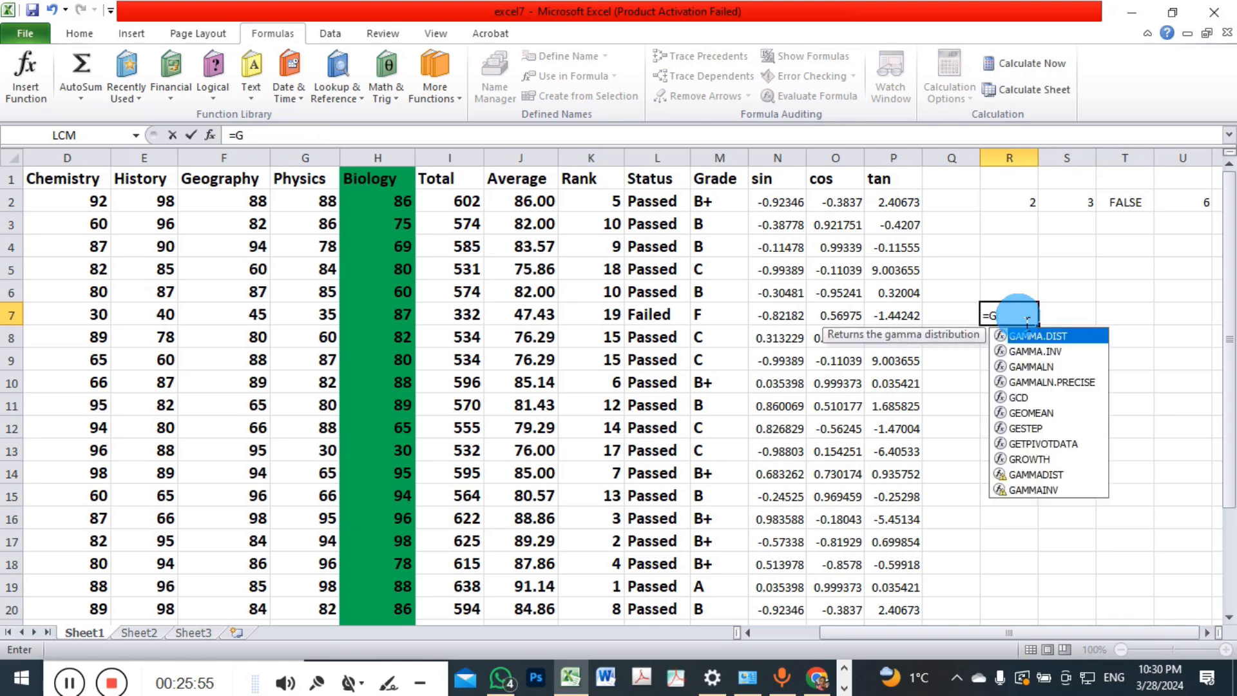
key("BackSpace")
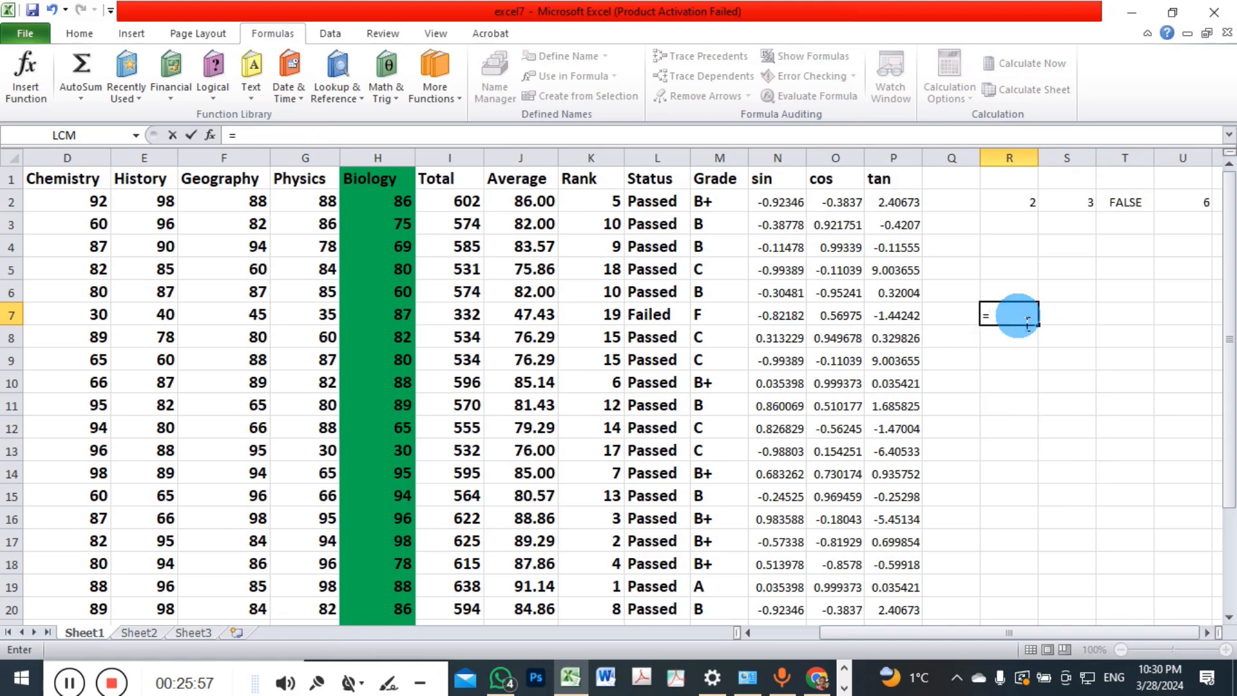
type("gcd")
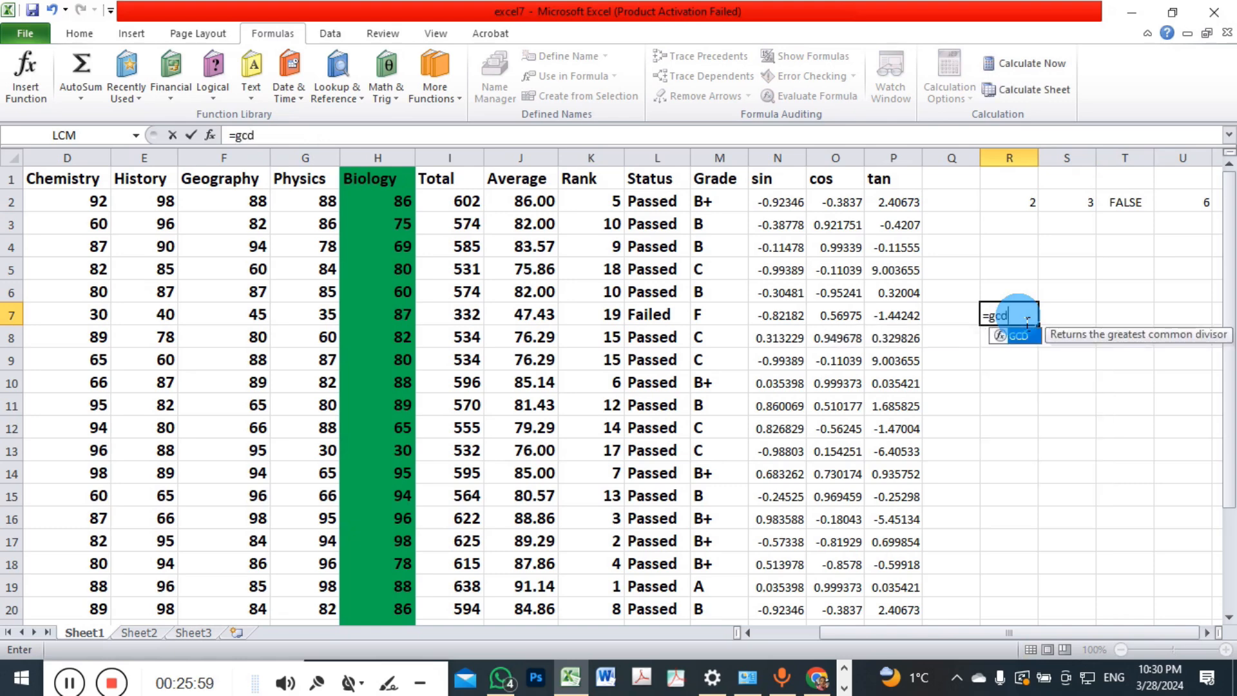
type("(")
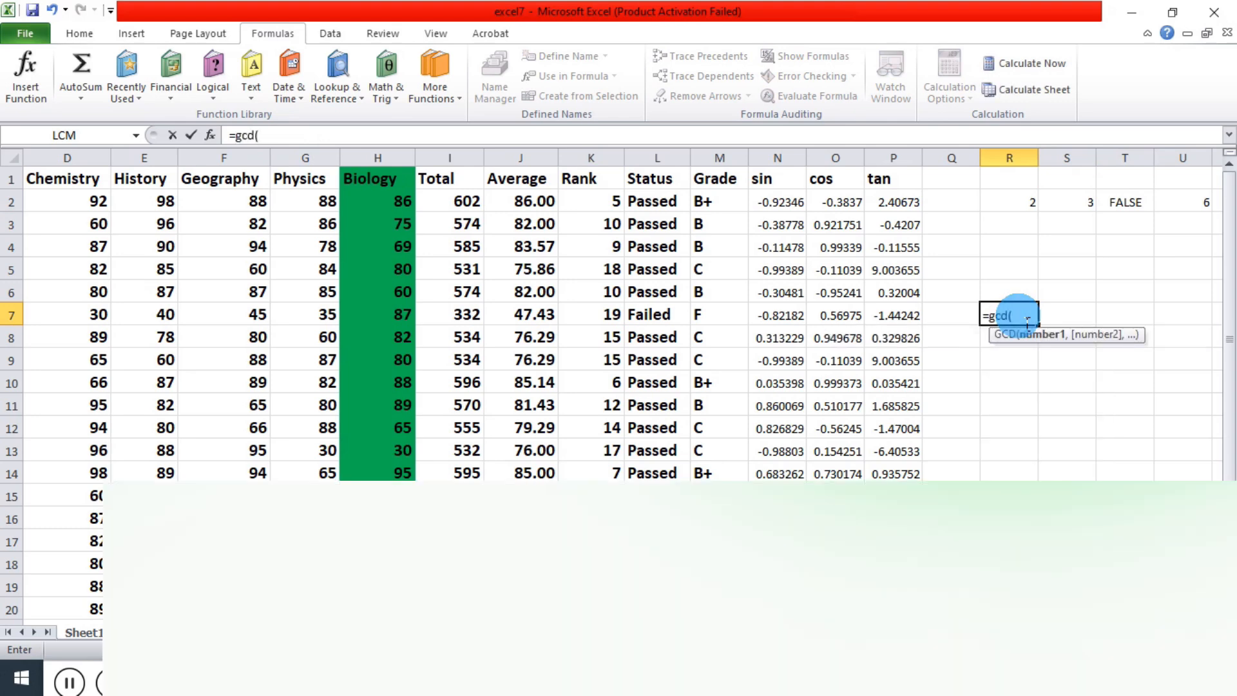
type(")")
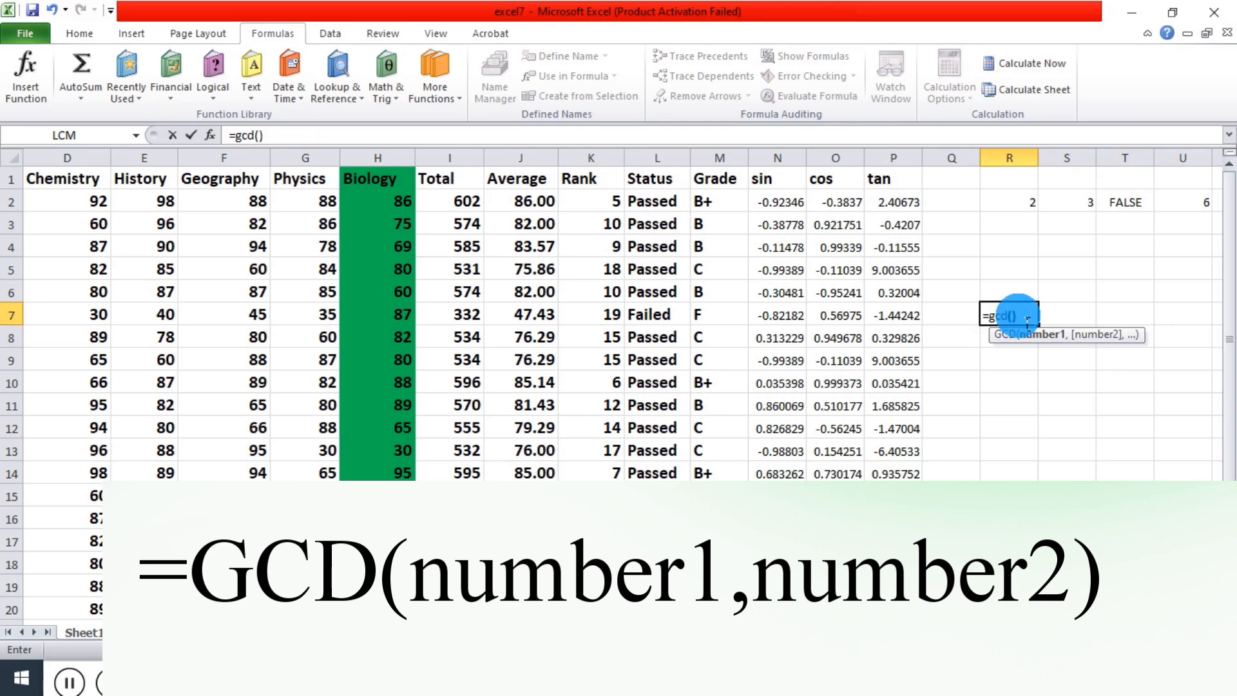
key("Return")
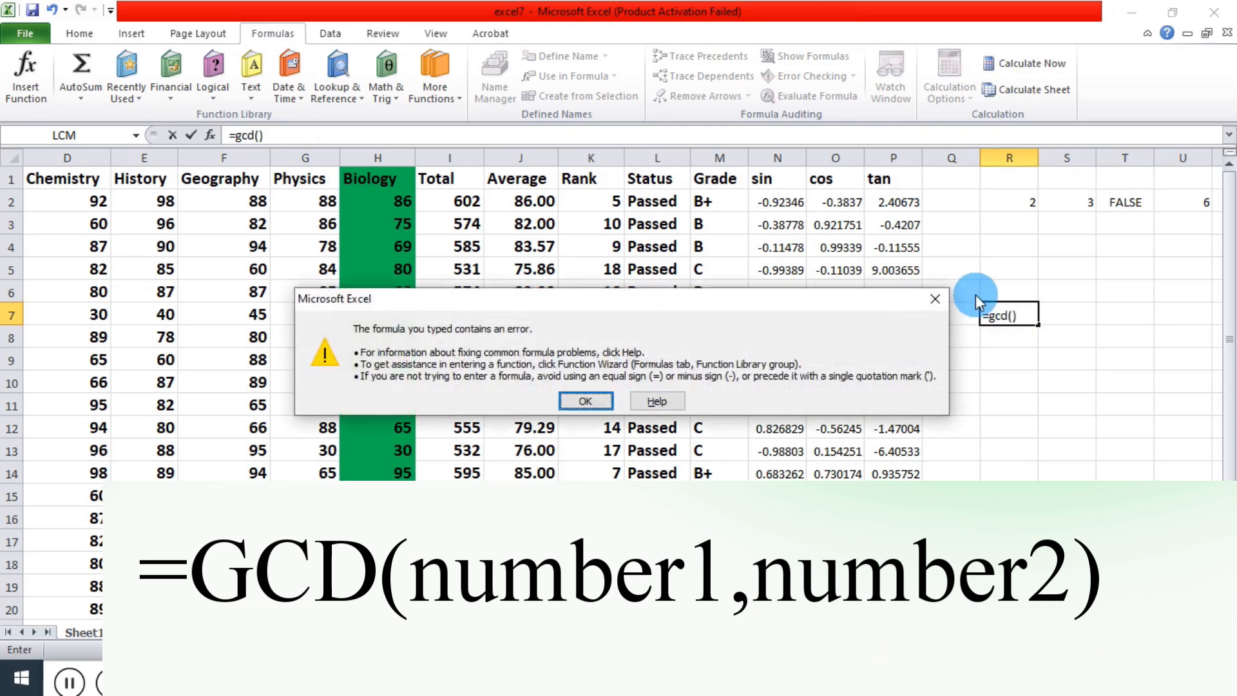
left_click(939, 303)
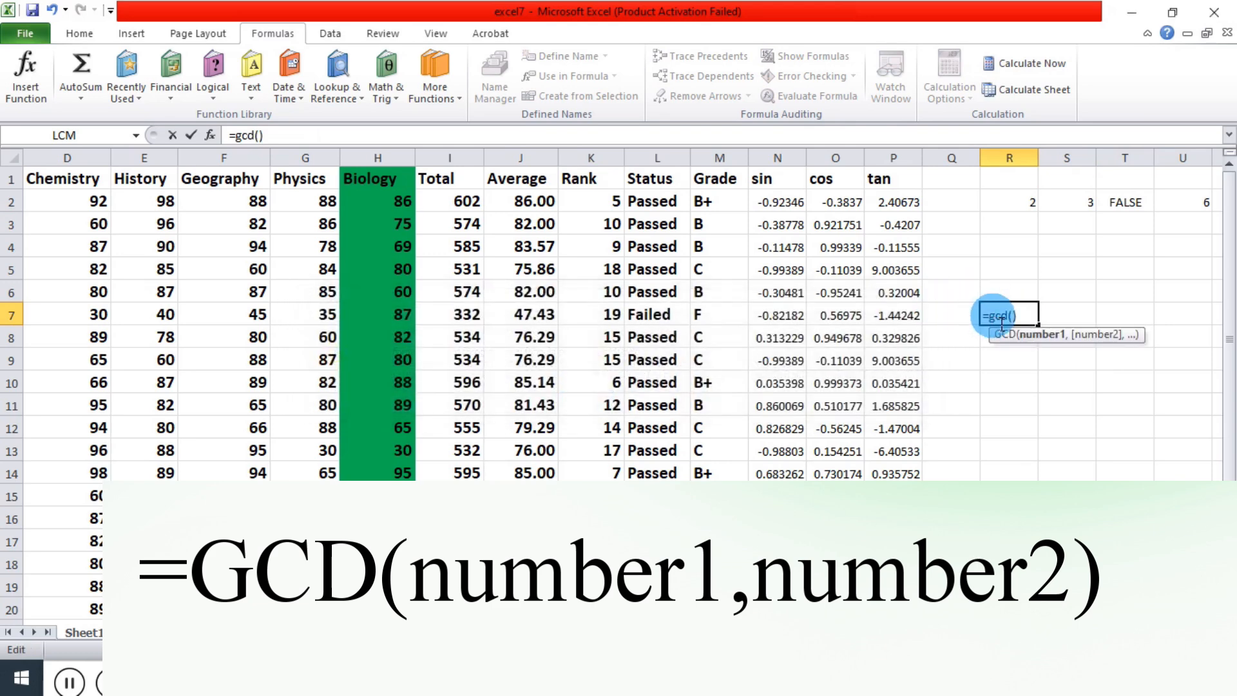
- Change the content of cell R7 to the plain text gcd(r2,s2), without the equals sign, and commit it
left_click(992, 316)
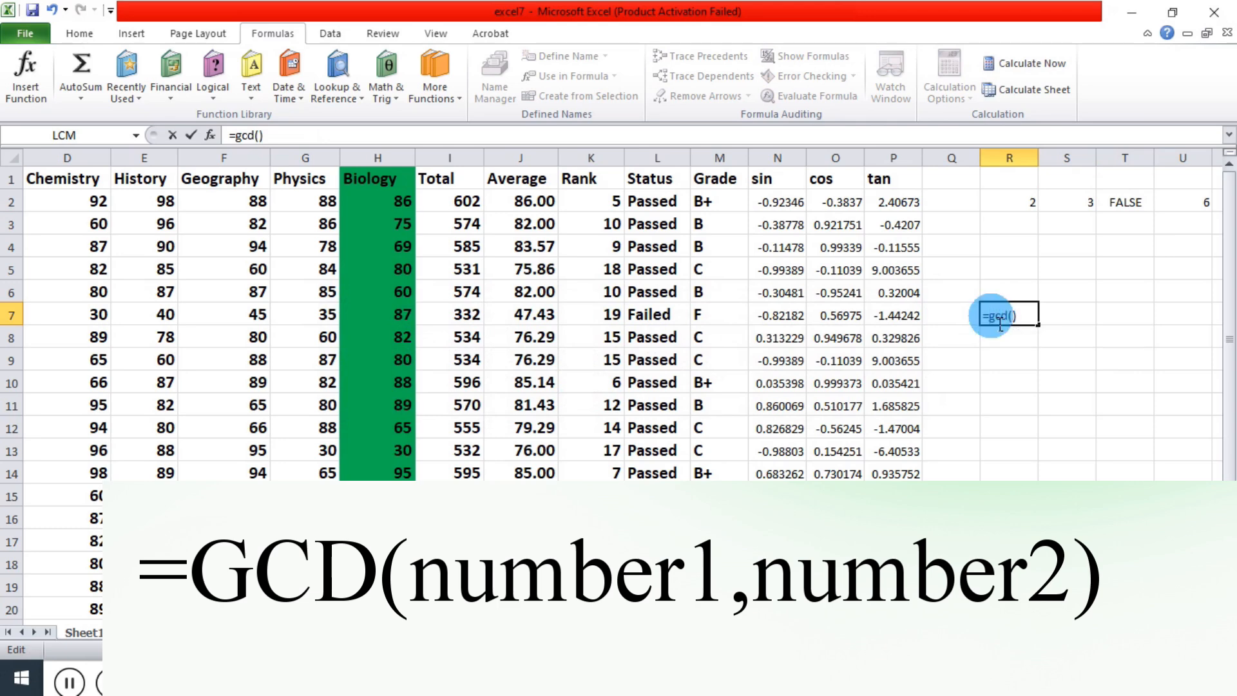
key("BackSpace")
left_click(1008, 316)
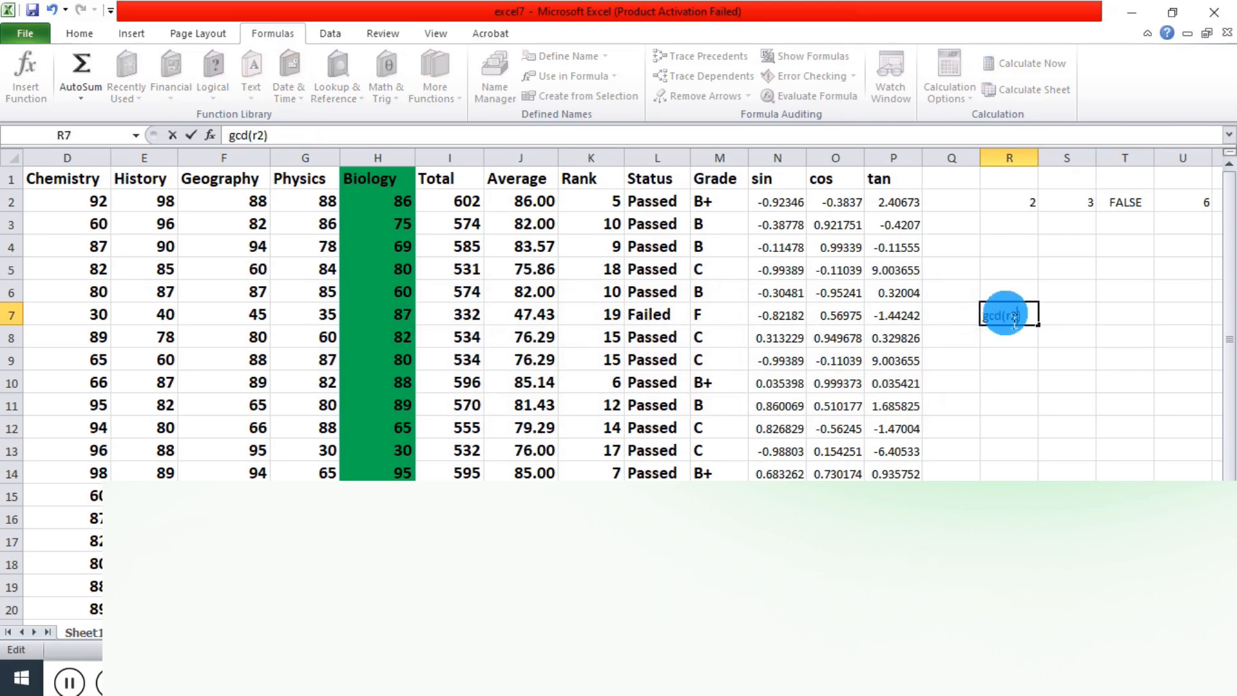
type("2,")
type("s2")
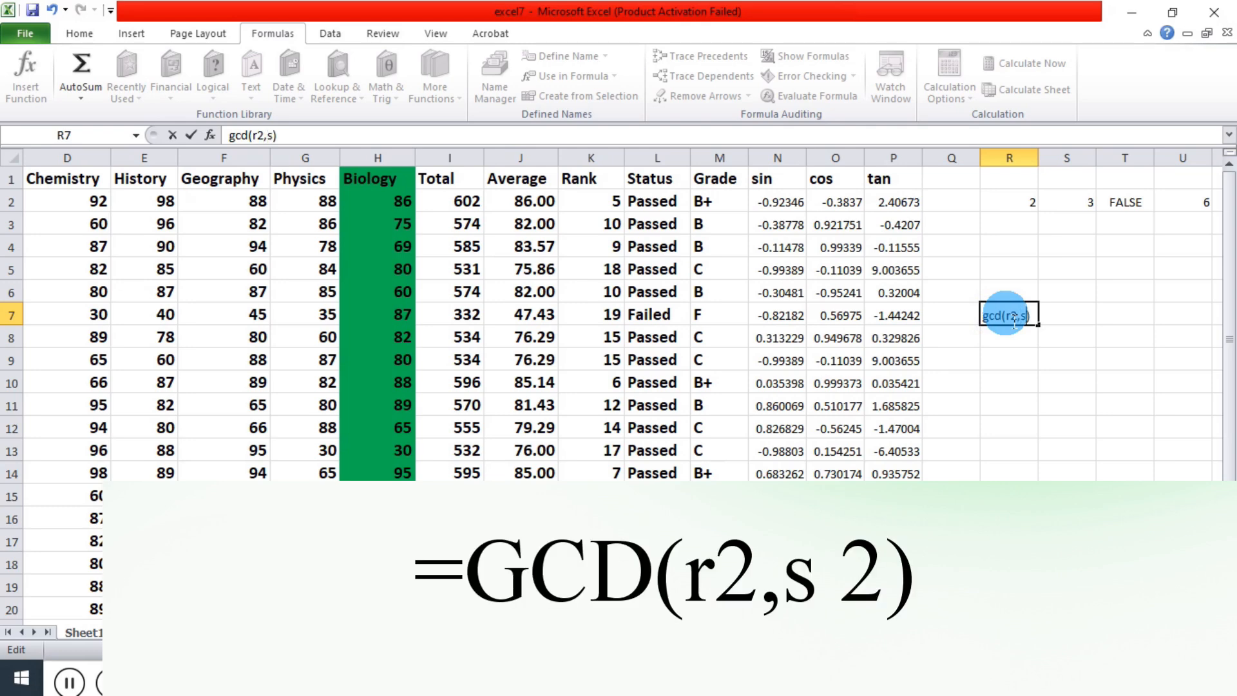
key("shift+Left")
key("shift+Left")
key("shift+Left")
key("shift+Left")
key("shift+Left")
key("shift+Left")
key("shift+Left")
key("shift+Left")
left_click(1016, 359)
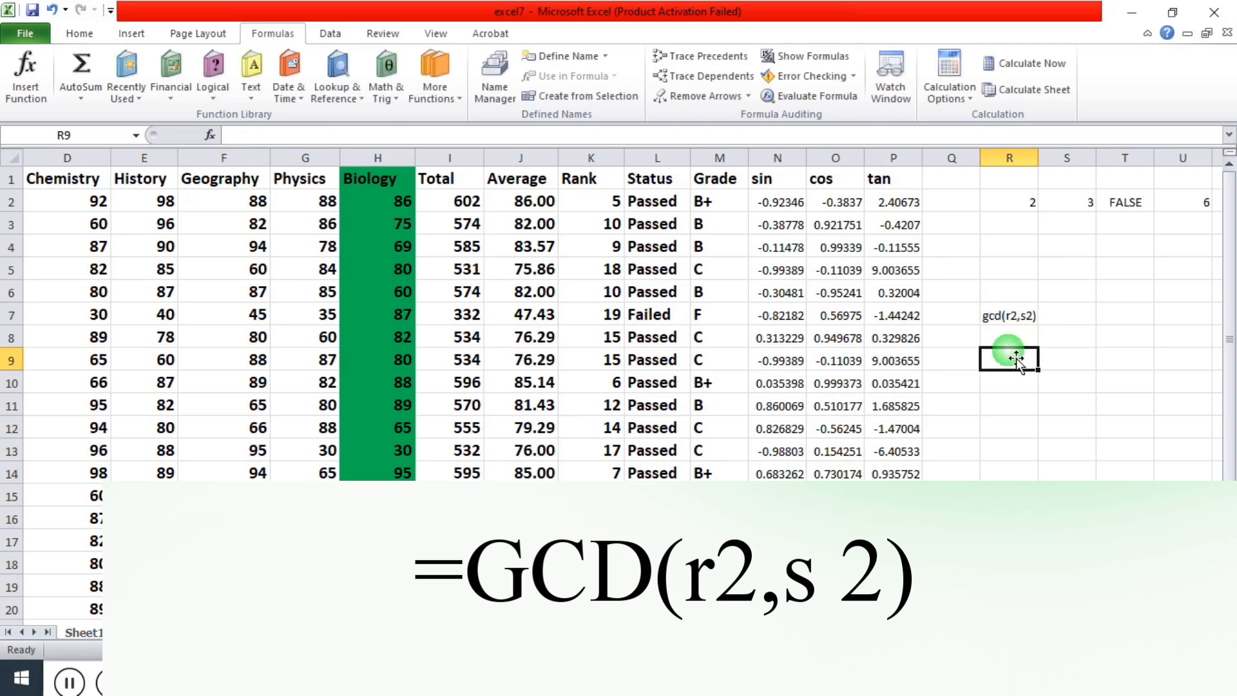
- Try to enlarge the text in cell R7 with a shortcut, dismiss the error dialog and reselect R7
left_click(1020, 316)
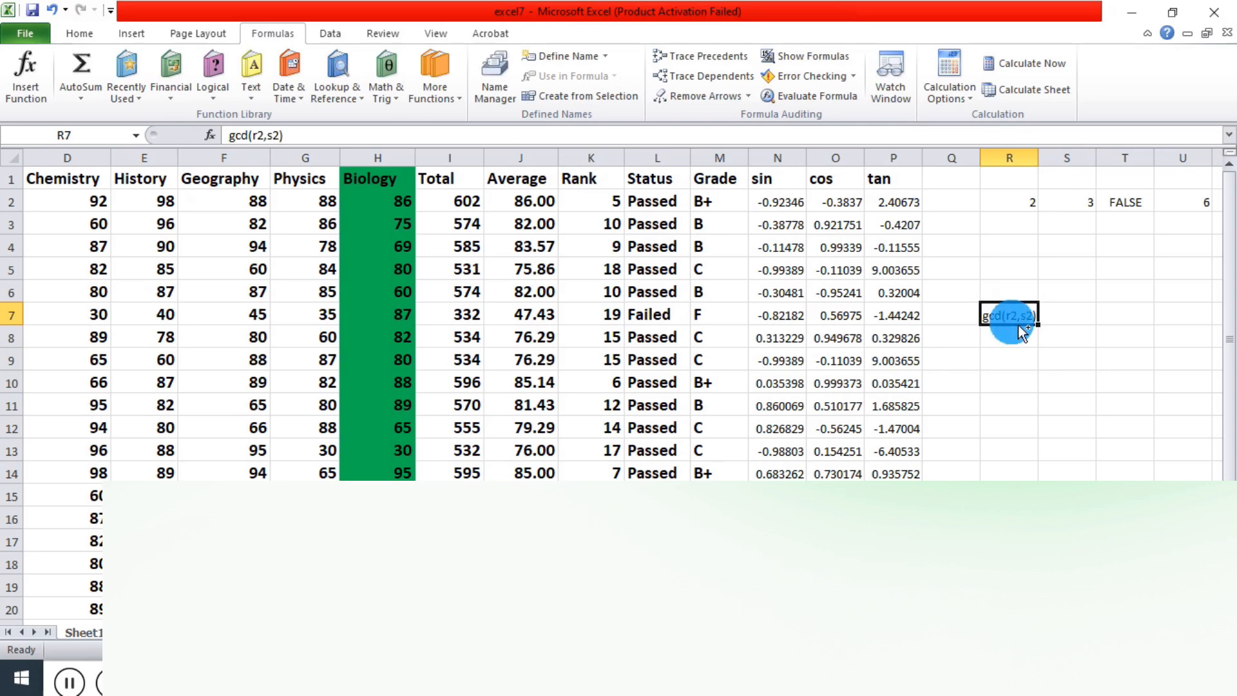
key("ctrl+]")
key("ctrl+]")
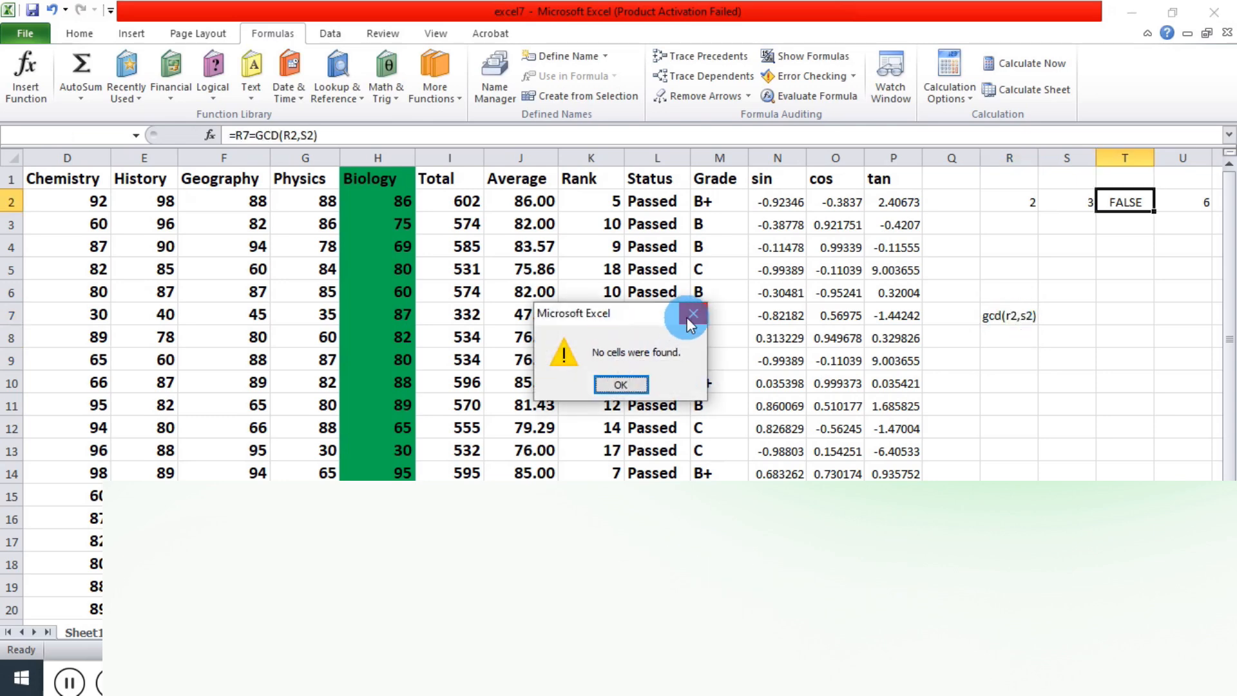
left_click(692, 314)
left_click(996, 314)
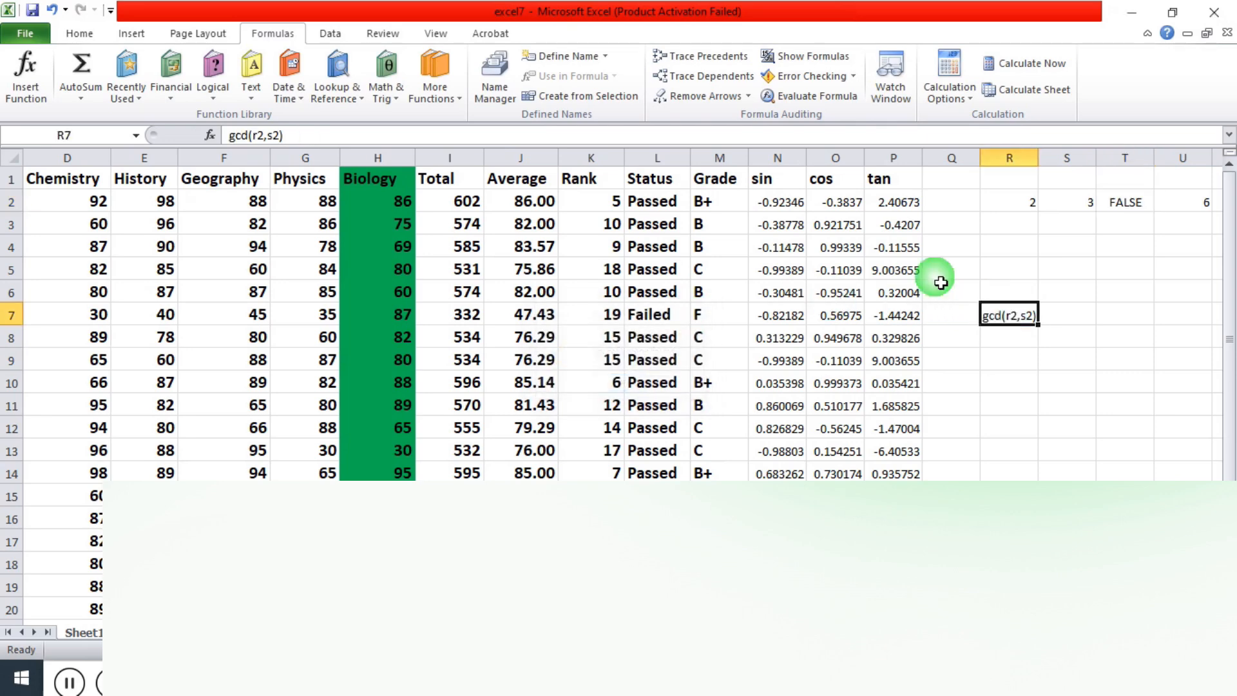
- Increase the font size of the gcd(r2,s2) text in cell R7 to 72
left_click(99, 36)
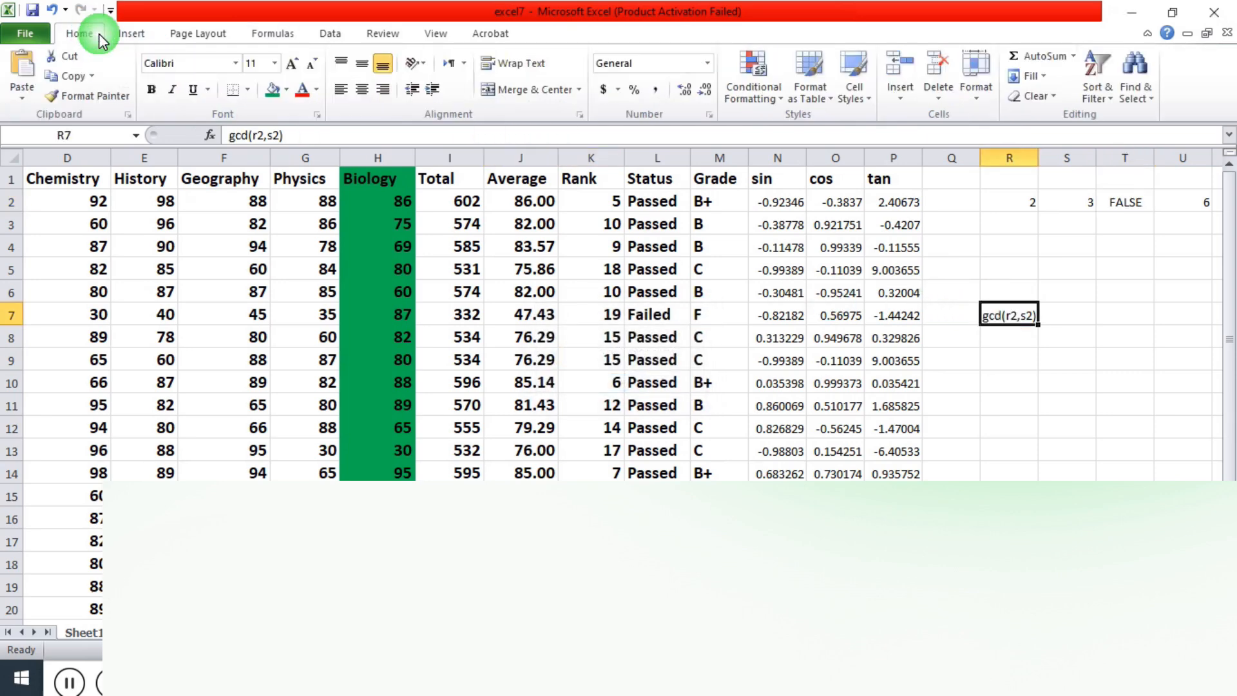
left_click(292, 64)
left_click(291, 64)
left_click(292, 65)
left_click(292, 64)
left_click(292, 65)
double_click(292, 64)
double_click(292, 64)
double_click(292, 65)
left_click(292, 65)
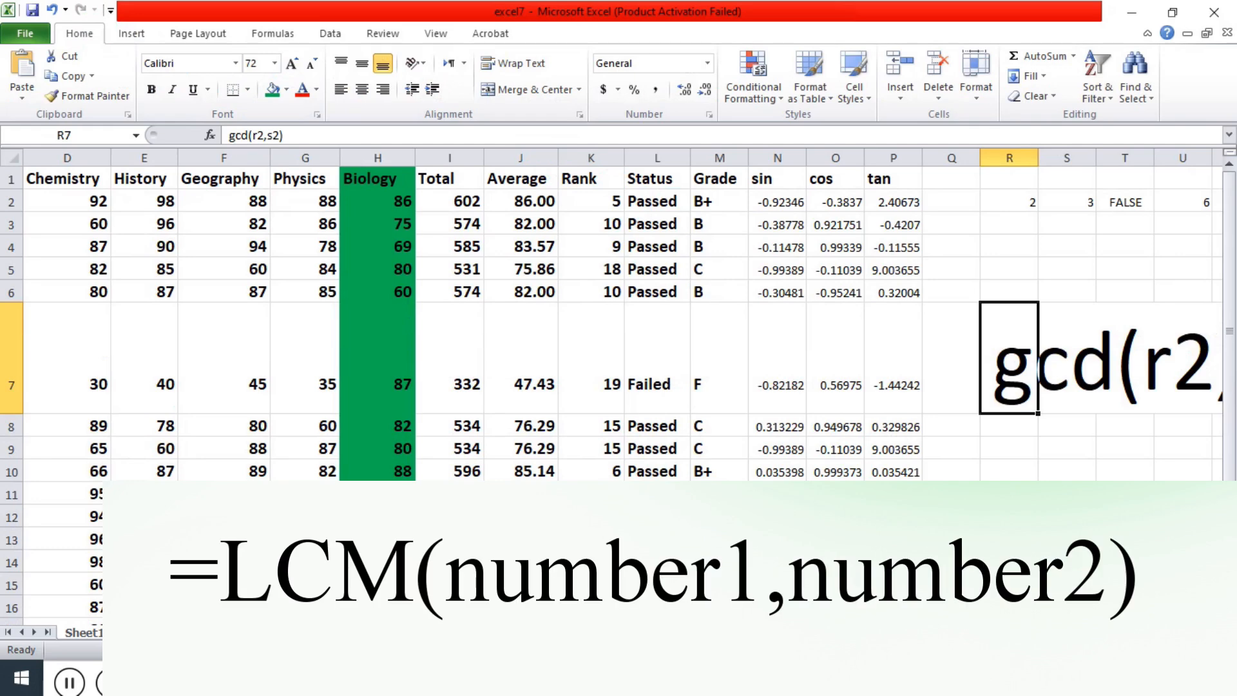
scroll(623, 387, "right", 2)
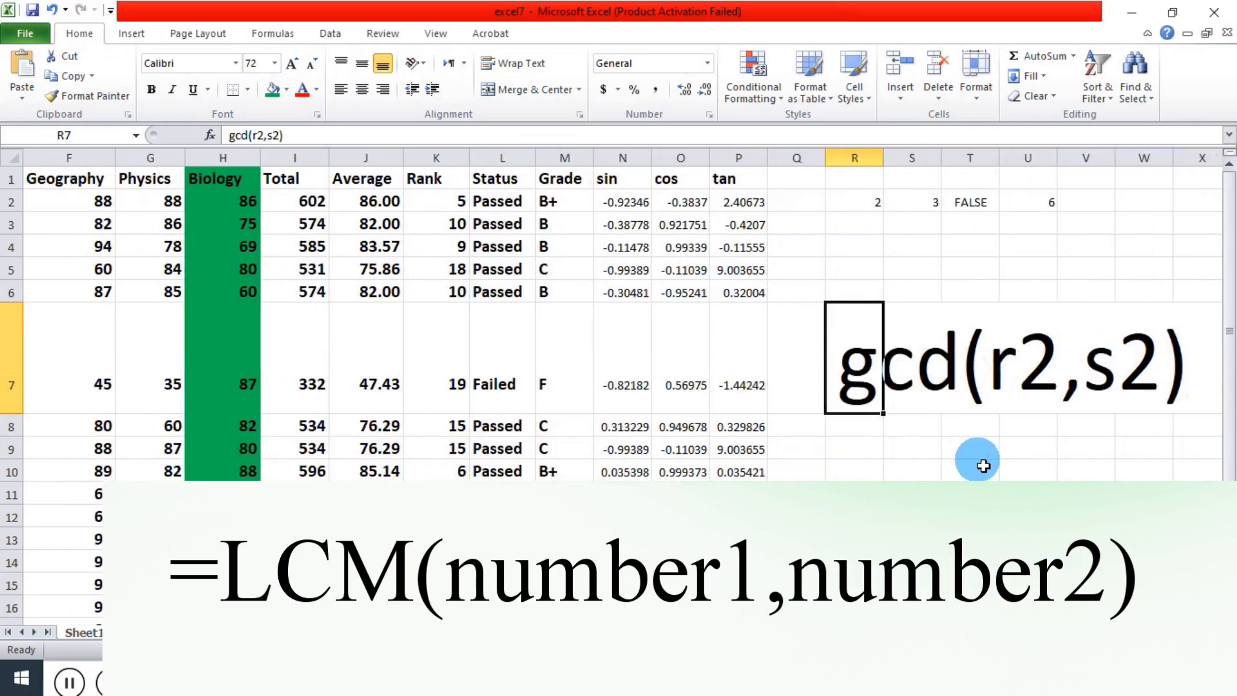
- Select cells R7 through X7 and try clearing the enlarged gcd(r2,s2) text
left_click(865, 384)
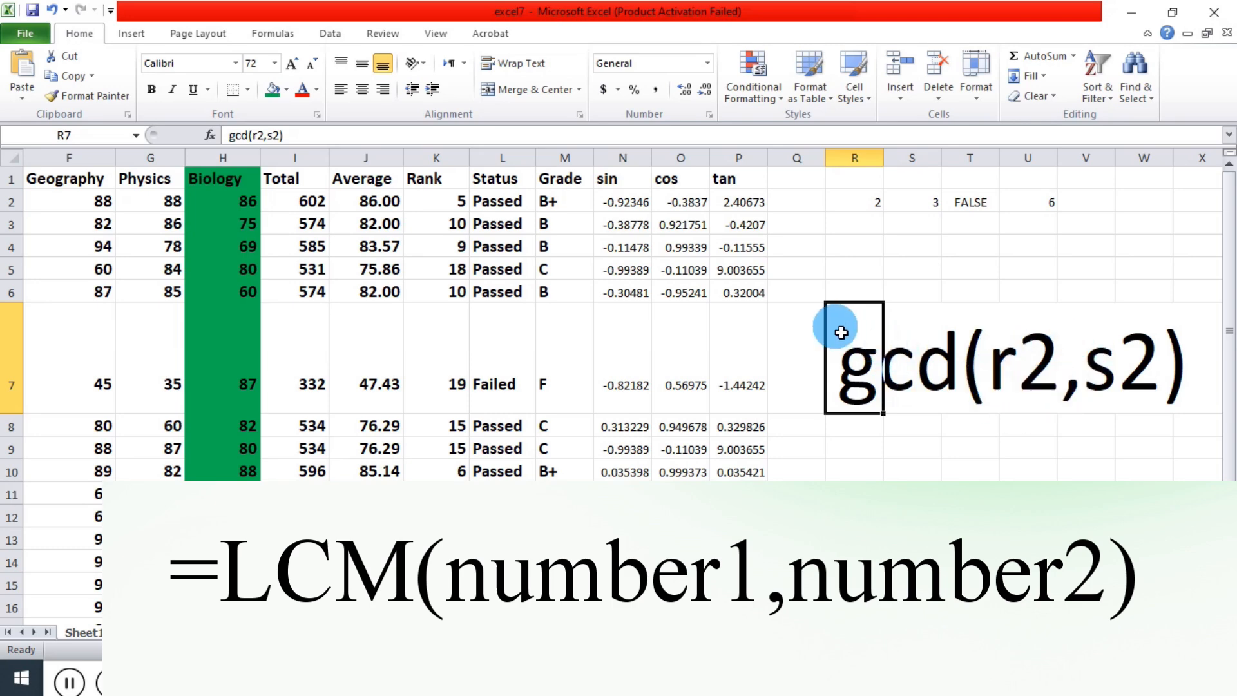
left_click_drag(839, 331, 1190, 395)
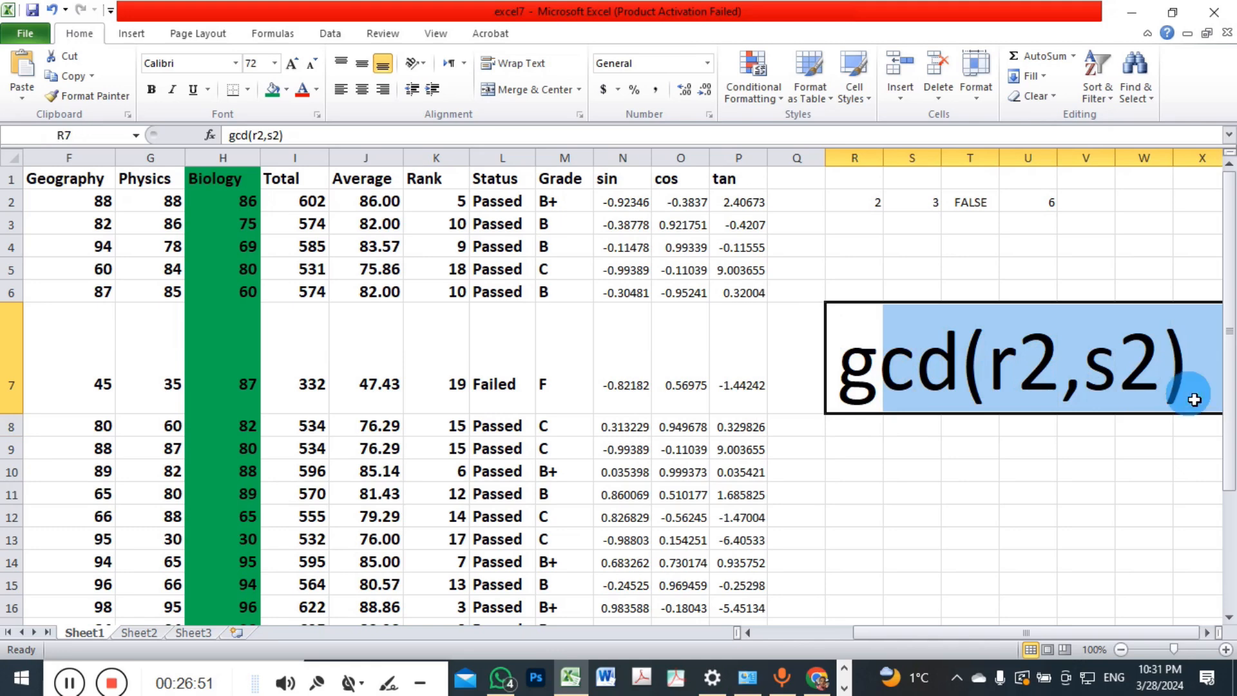
key("BackSpace")
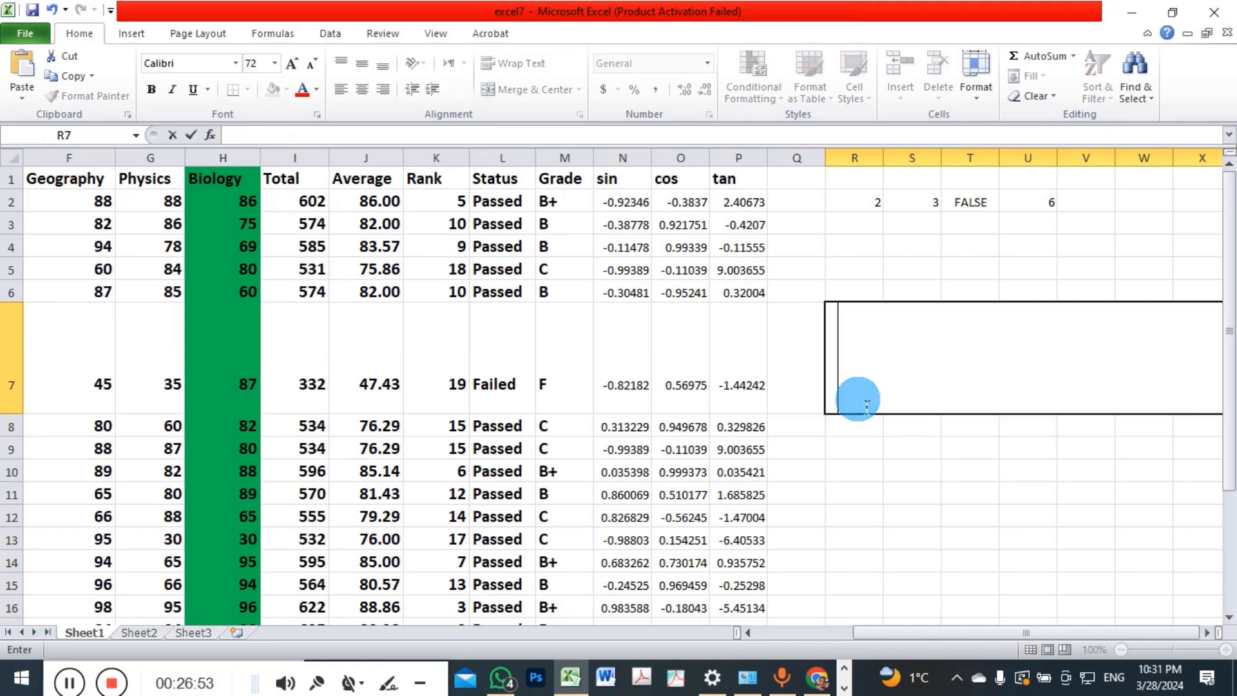
key("ctrl+z")
key("BackSpace")
left_click(853, 271)
- Undo the clearing and the font enlargements of cell R7 back to font size 14
key("ctrl+z")
key("ctrl+z")
key("ctrl+z")
key("ctrl+z")
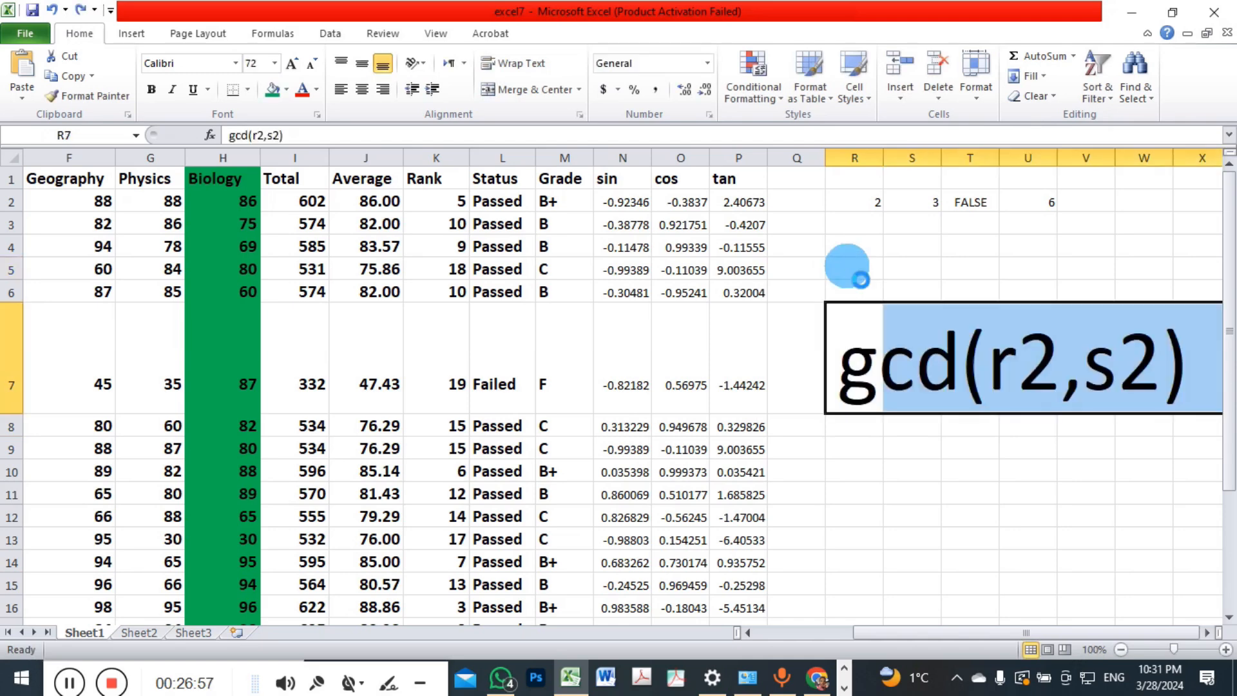
key("ctrl+z")
key("ctrl+z")
key("ctrl+z")
key("ctrl+z")
key("ctrl+z")
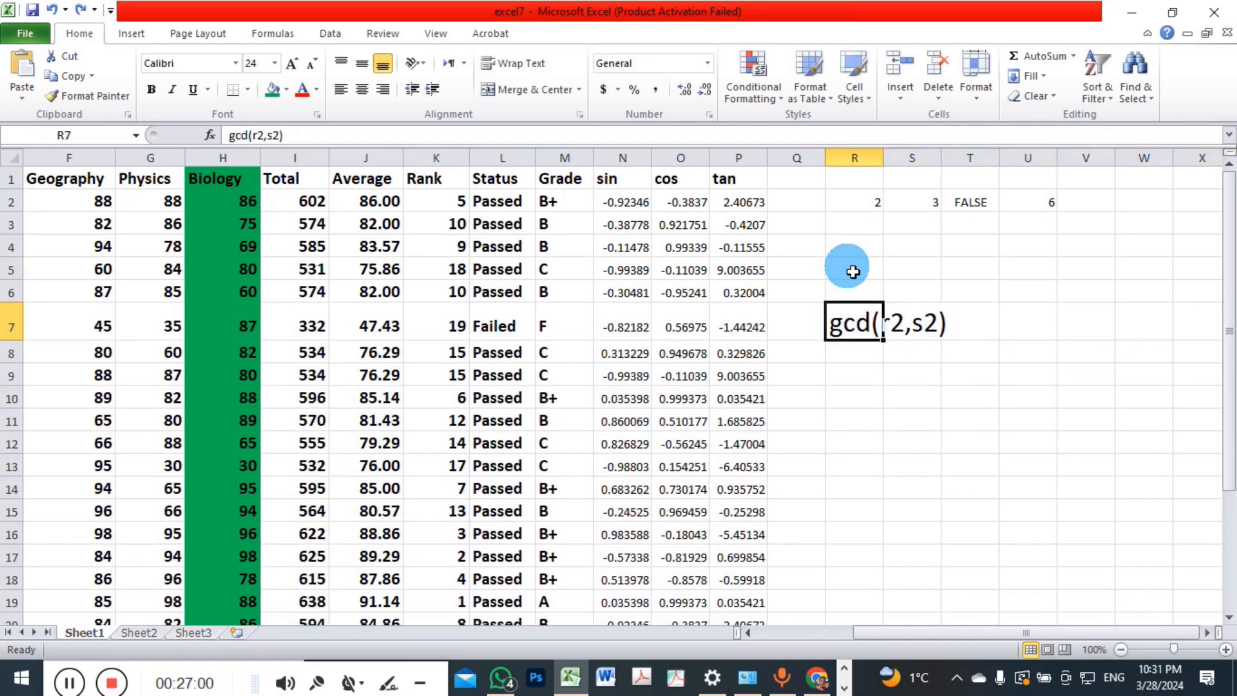
key("ctrl+z")
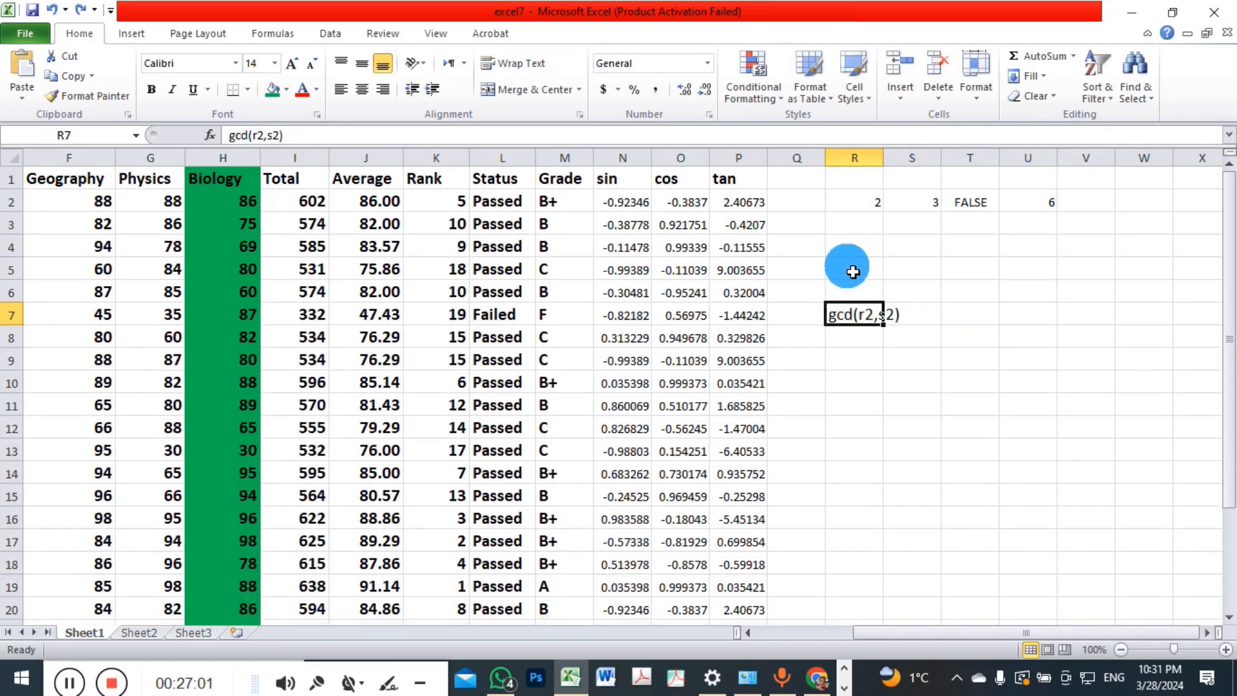
- Try to clear the text across cells R7 and S7, and leave the edit by selecting cell R6
left_click(914, 298)
left_click_drag(914, 314, 845, 326)
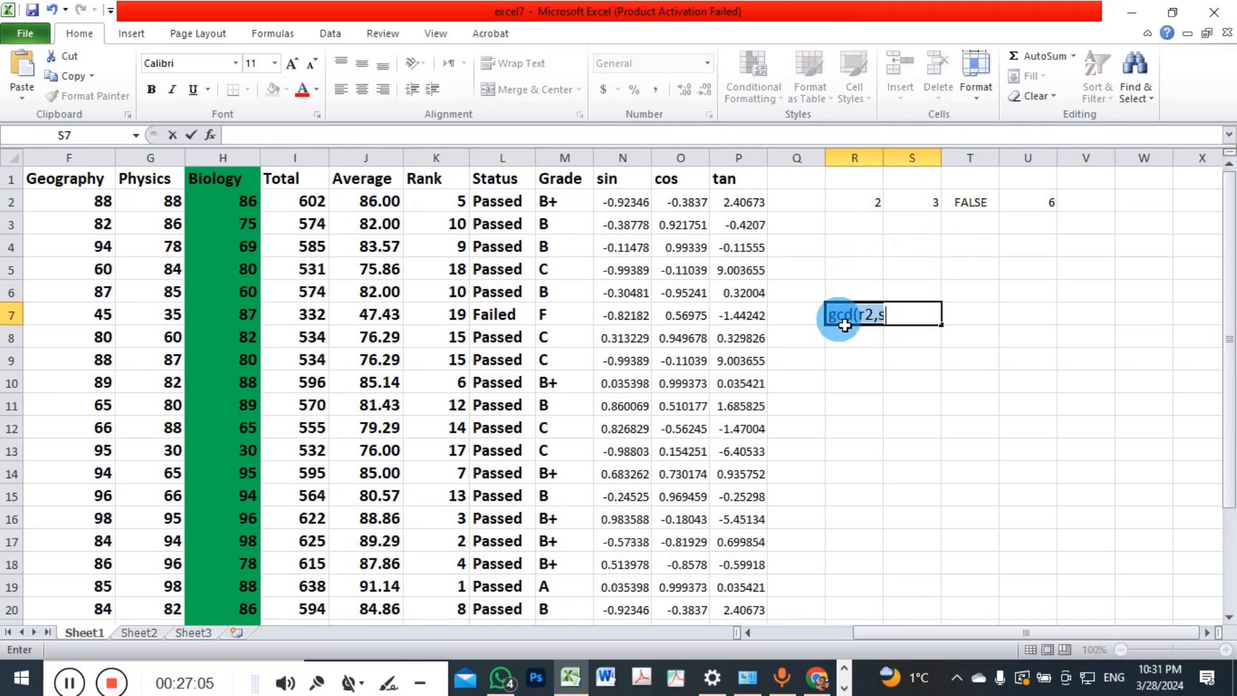
left_click(878, 290)
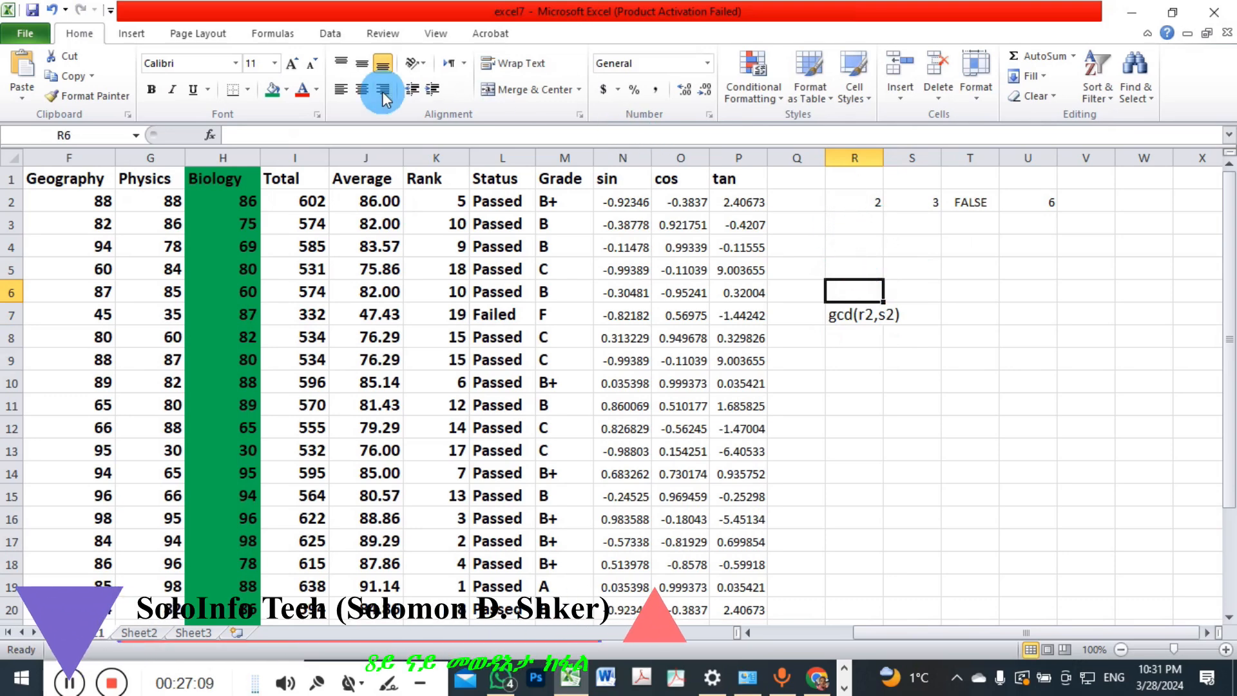
- Open Insert Function for cell R6 and choose the Statistical category
left_click(283, 32)
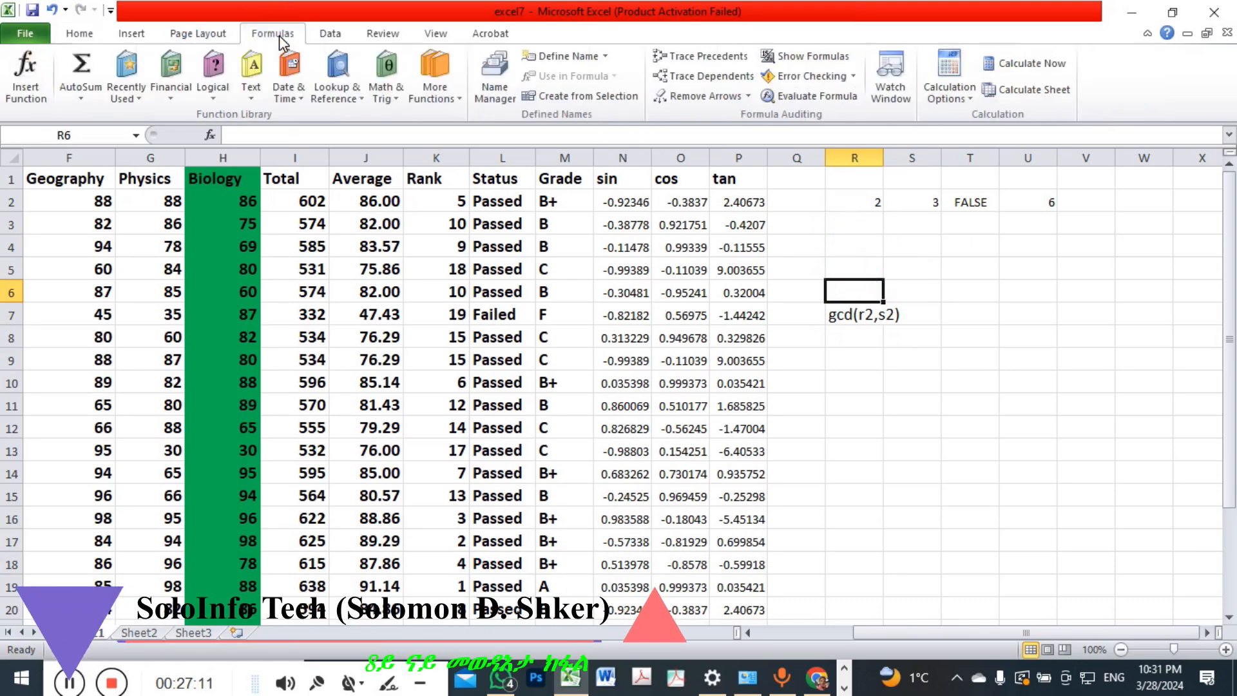
left_click(24, 70)
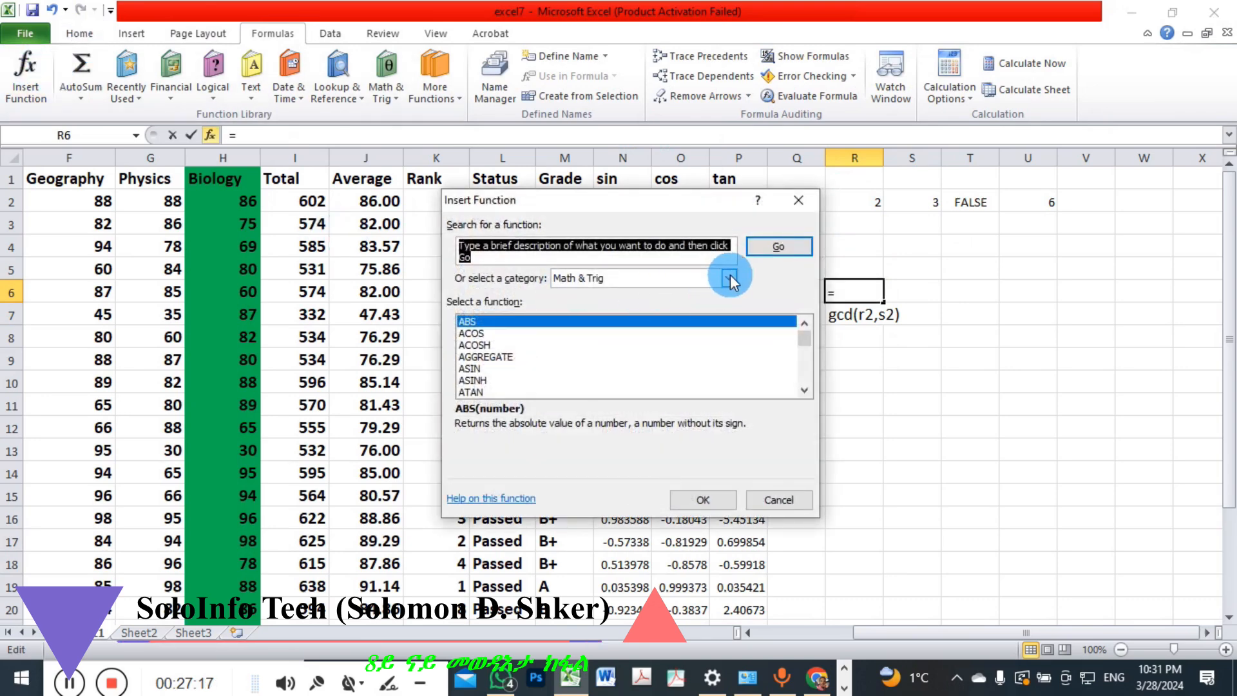
left_click(729, 277)
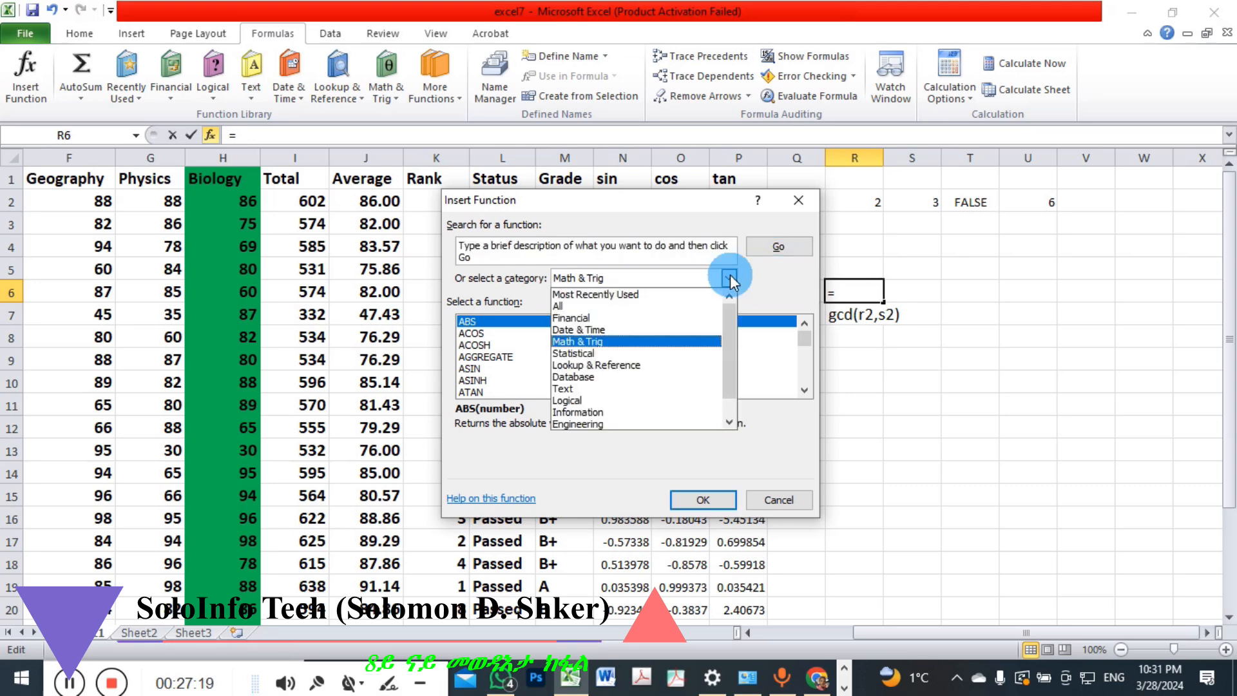
left_click(629, 353)
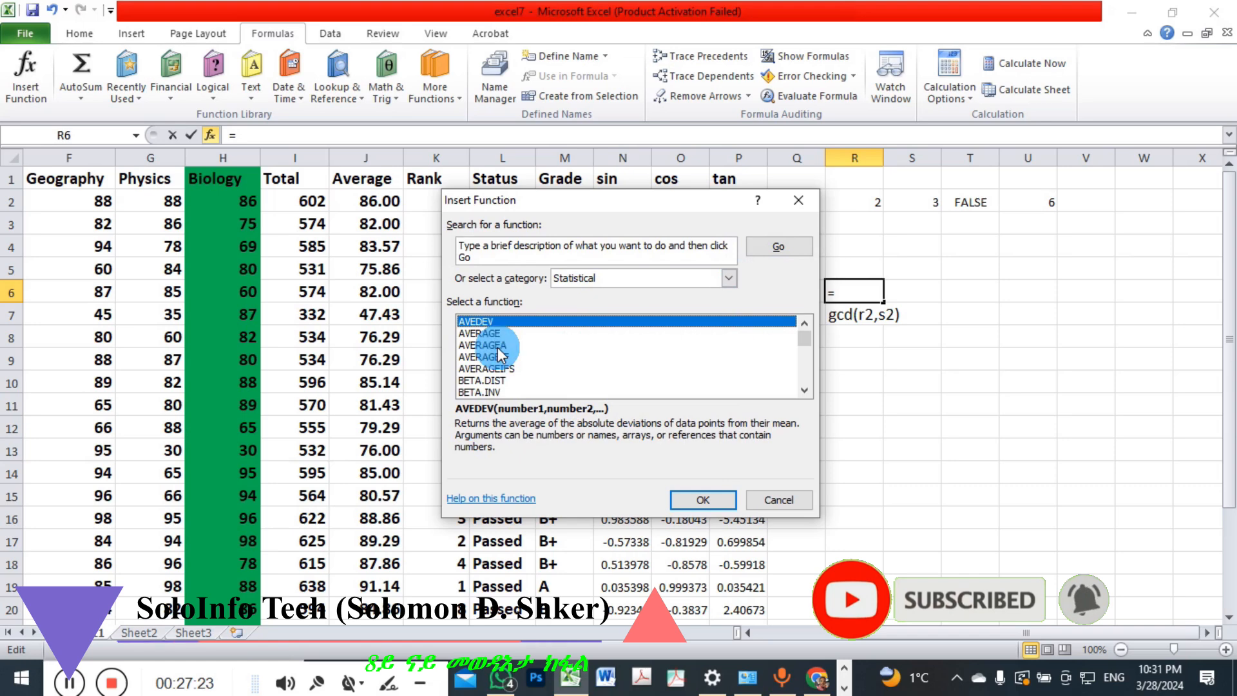
- Examine the Statistical functions and their descriptions from AVEDEV through CORREL
key("Down")
key("Down")
key("Down")
key("Down")
key("Down")
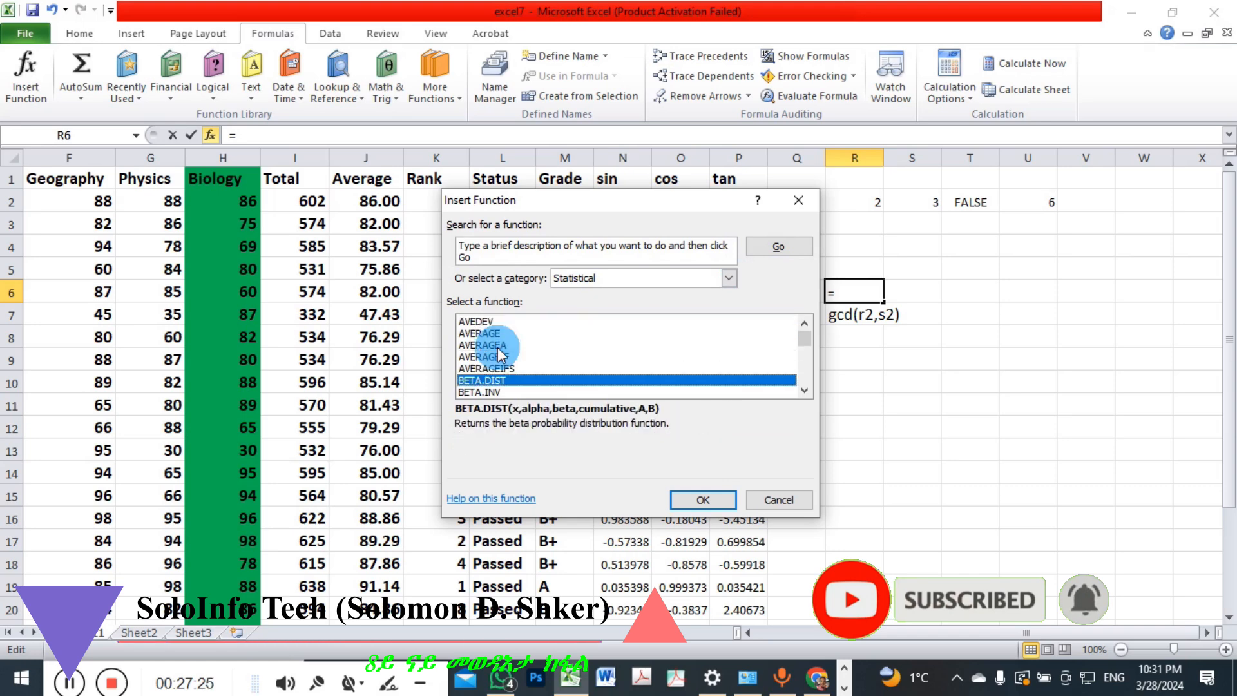
key("Down")
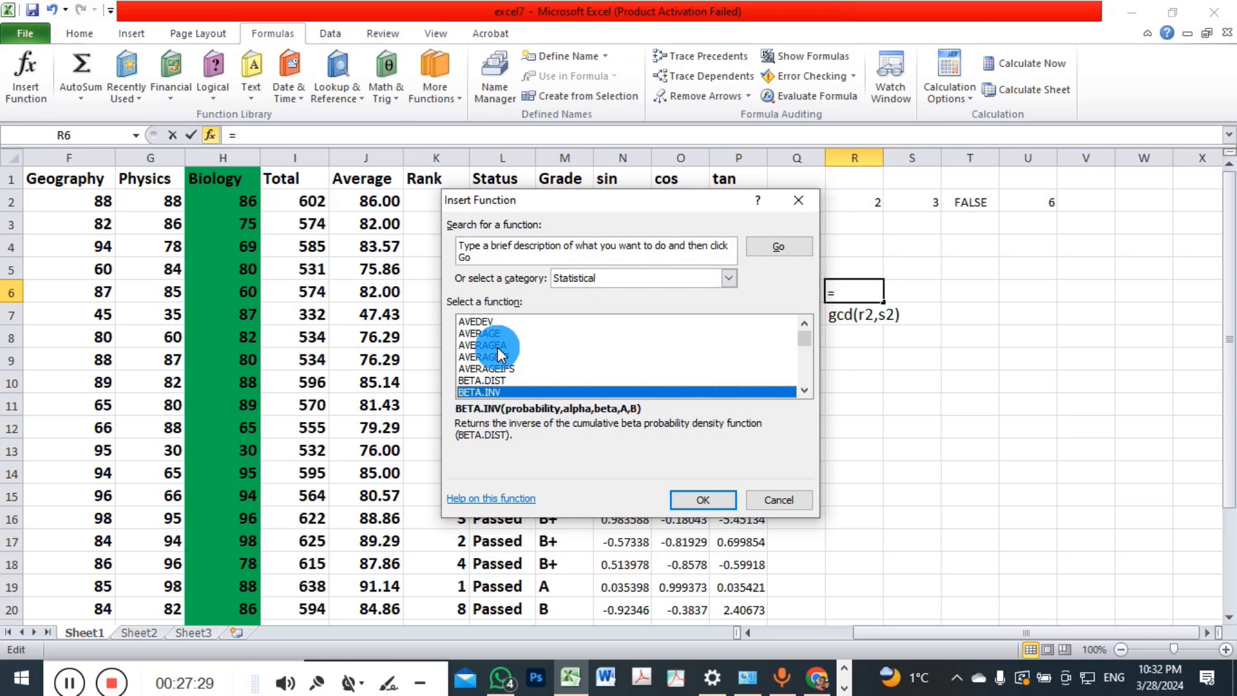
key("Down")
key("Down")
key("Down")
key("Down")
key("Down")
key("Down")
key("Down")
key("Down")
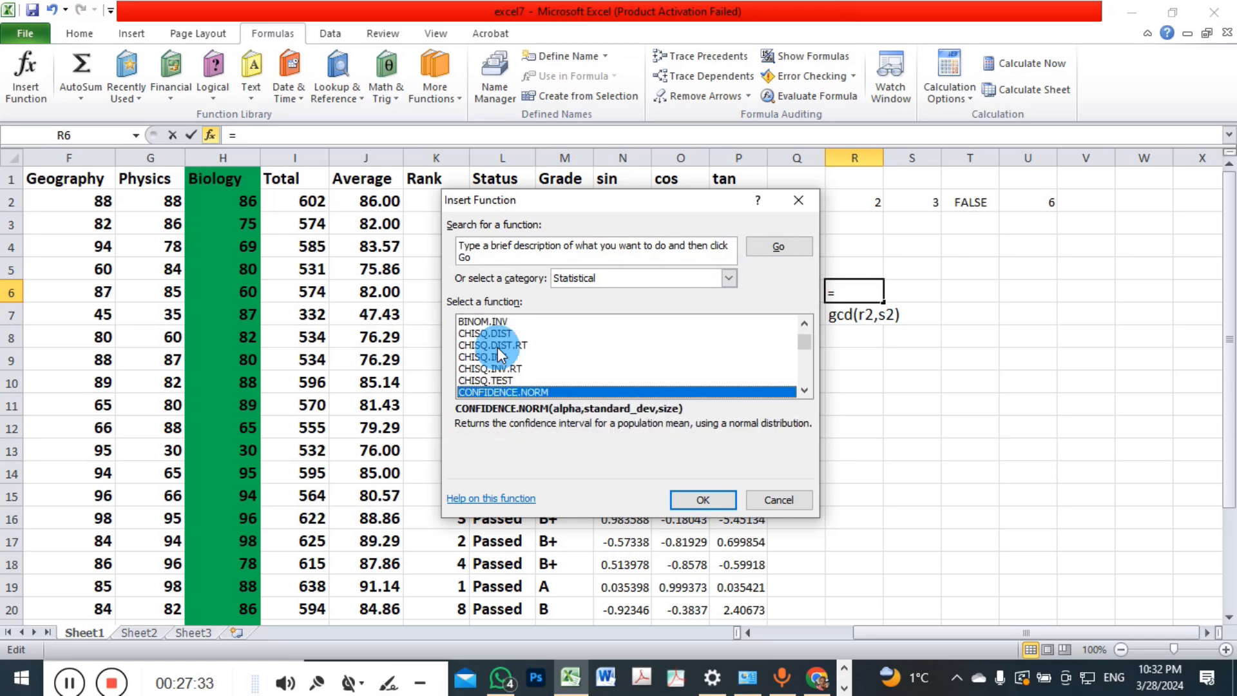
key("Down")
key("Down")
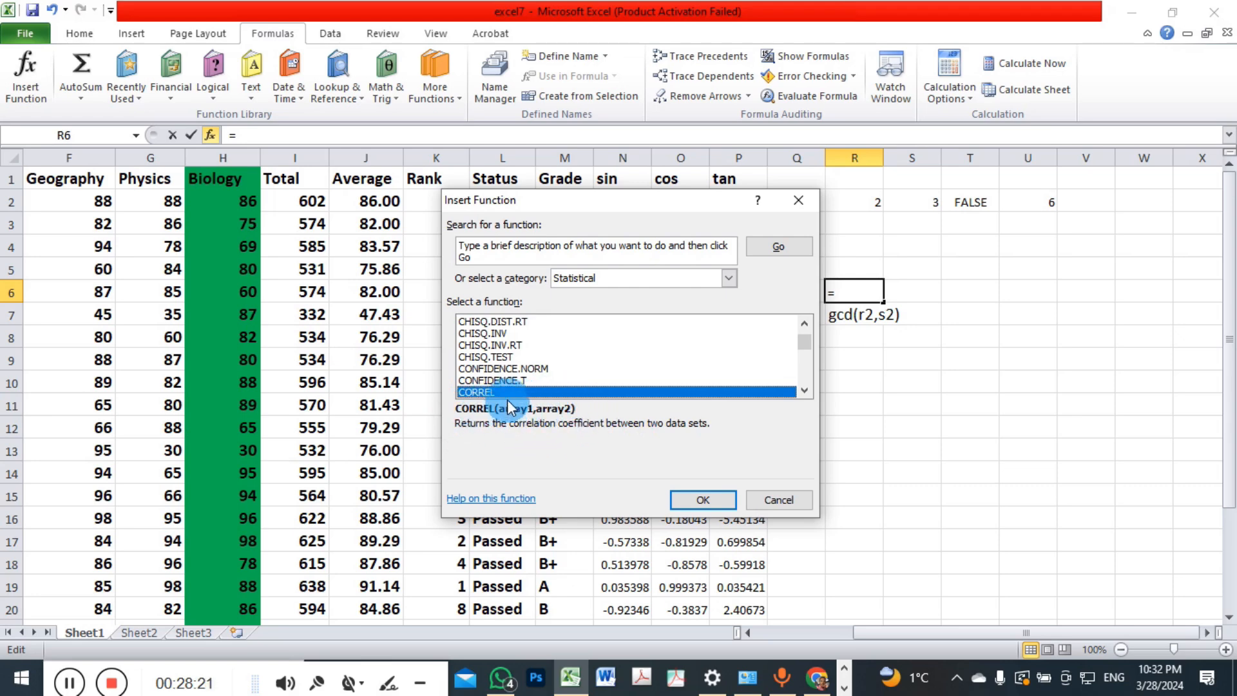
- Read the CONFIDENCE.T description and look through the Statistical functions down to FORECAST
left_click(504, 380)
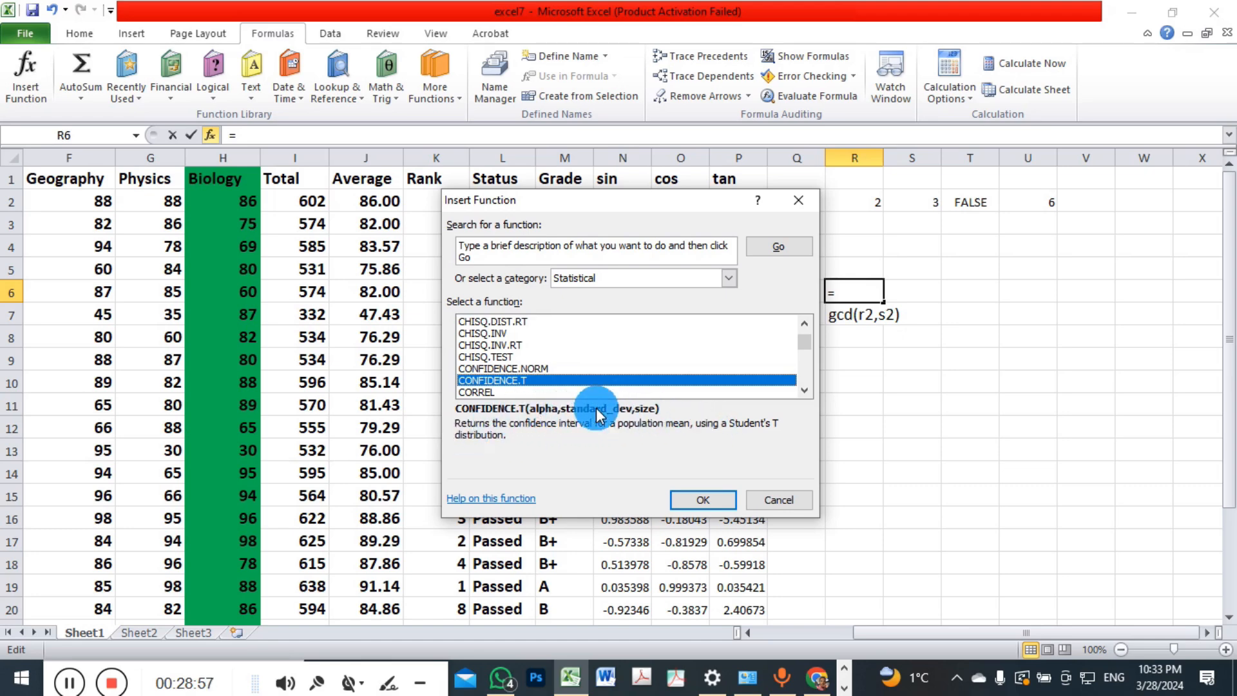
left_click(806, 389)
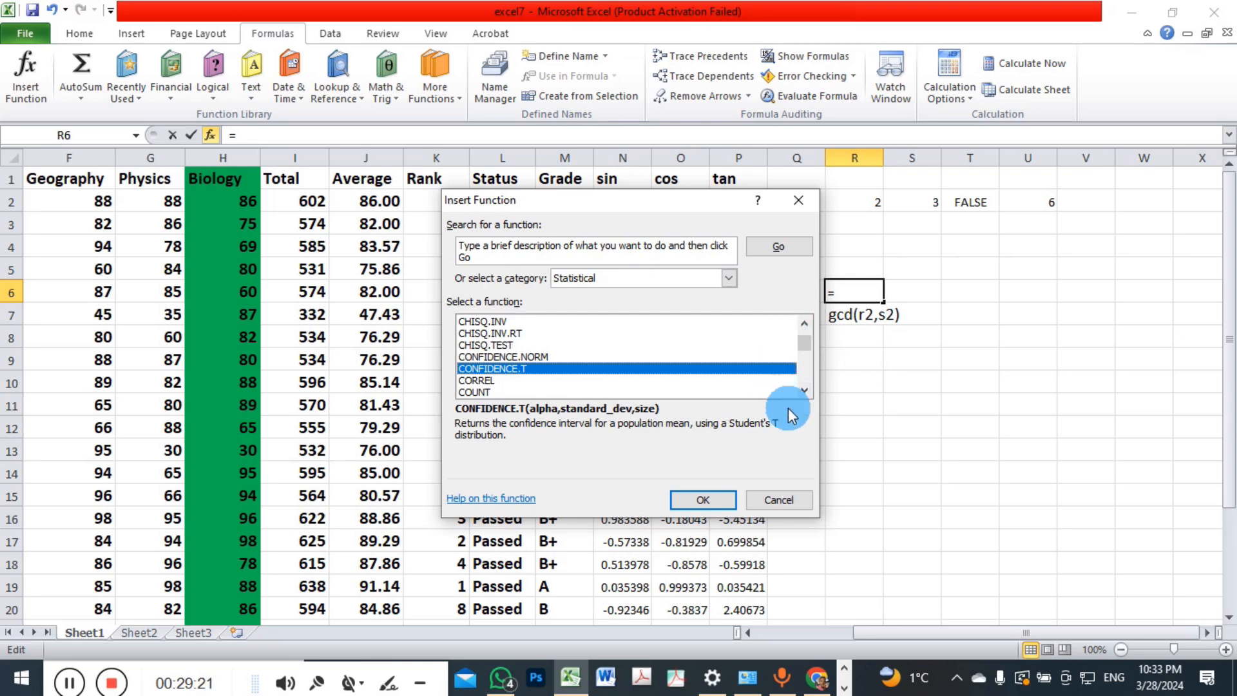
left_click(805, 389)
double_click(805, 390)
left_click(806, 389)
left_click(805, 389)
double_click(806, 389)
left_click(805, 389)
left_click(806, 389)
double_click(805, 389)
double_click(805, 390)
double_click(806, 390)
left_click(805, 389)
left_click(717, 292)
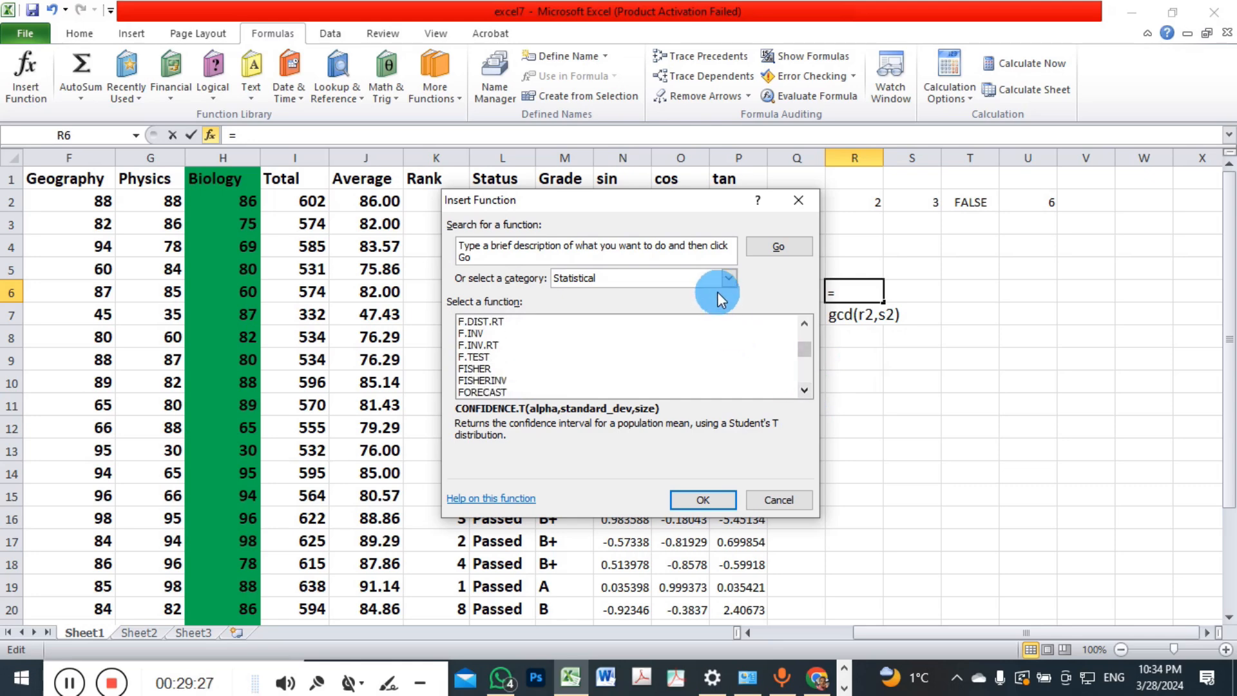
- Switch the function category to Database and look through its functions down to DVARP
left_click(734, 282)
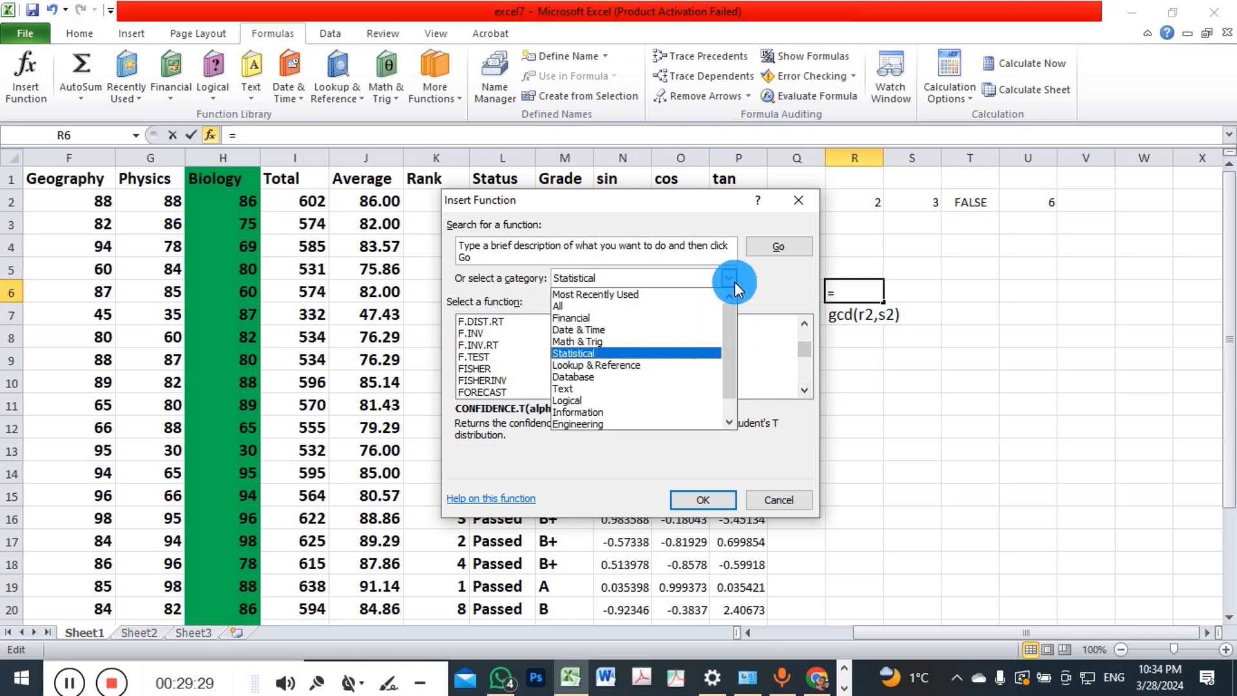
left_click(609, 377)
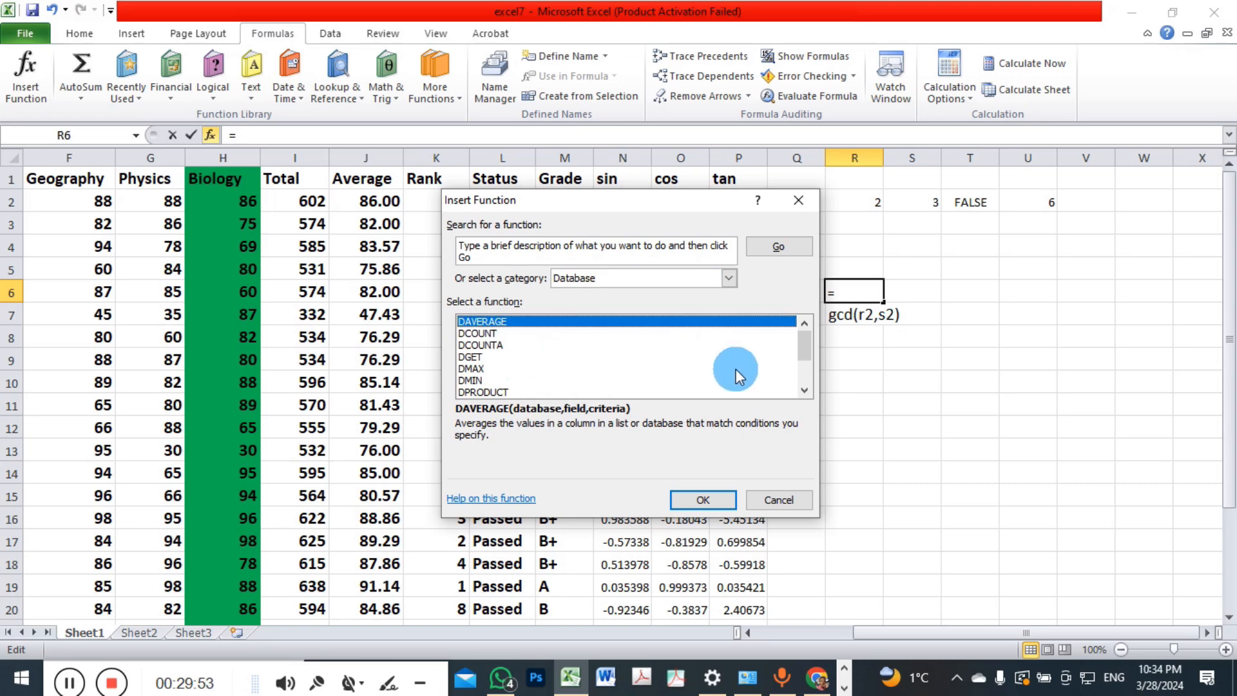
left_click(804, 389)
left_click(804, 390)
left_click(804, 390)
left_click(804, 390)
left_click(805, 390)
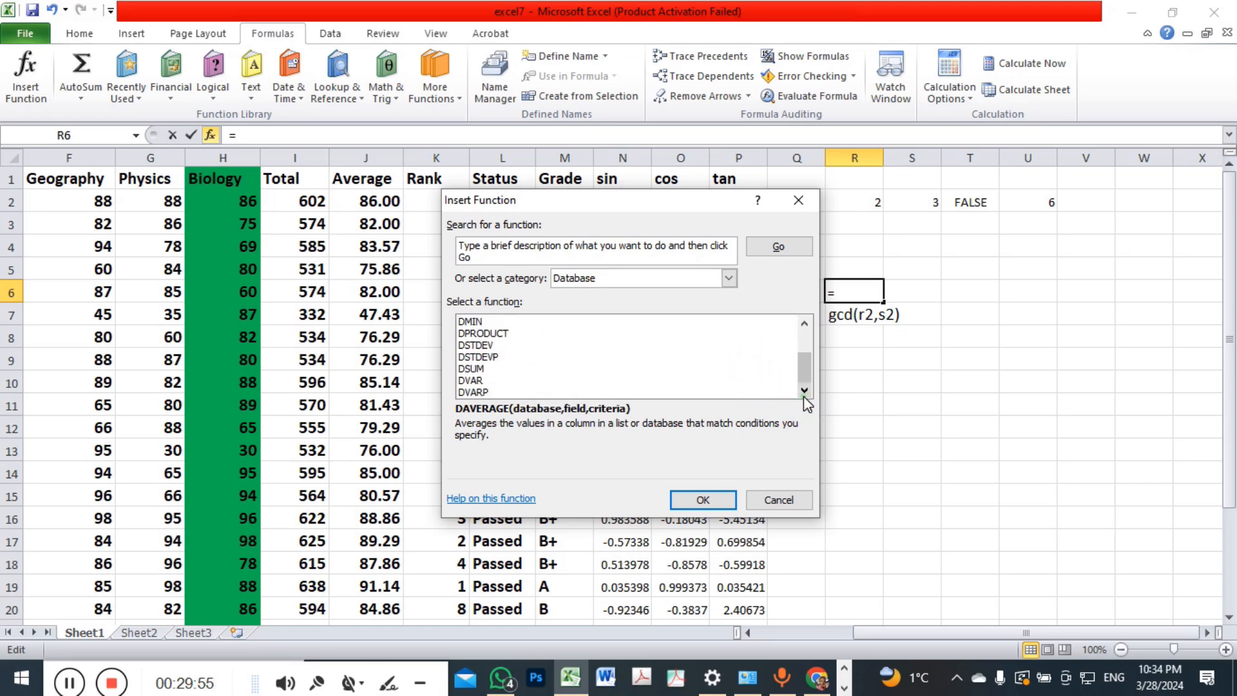
left_click(803, 393)
- Switch the function category to Logical and select the IF function to view its description
left_click(724, 277)
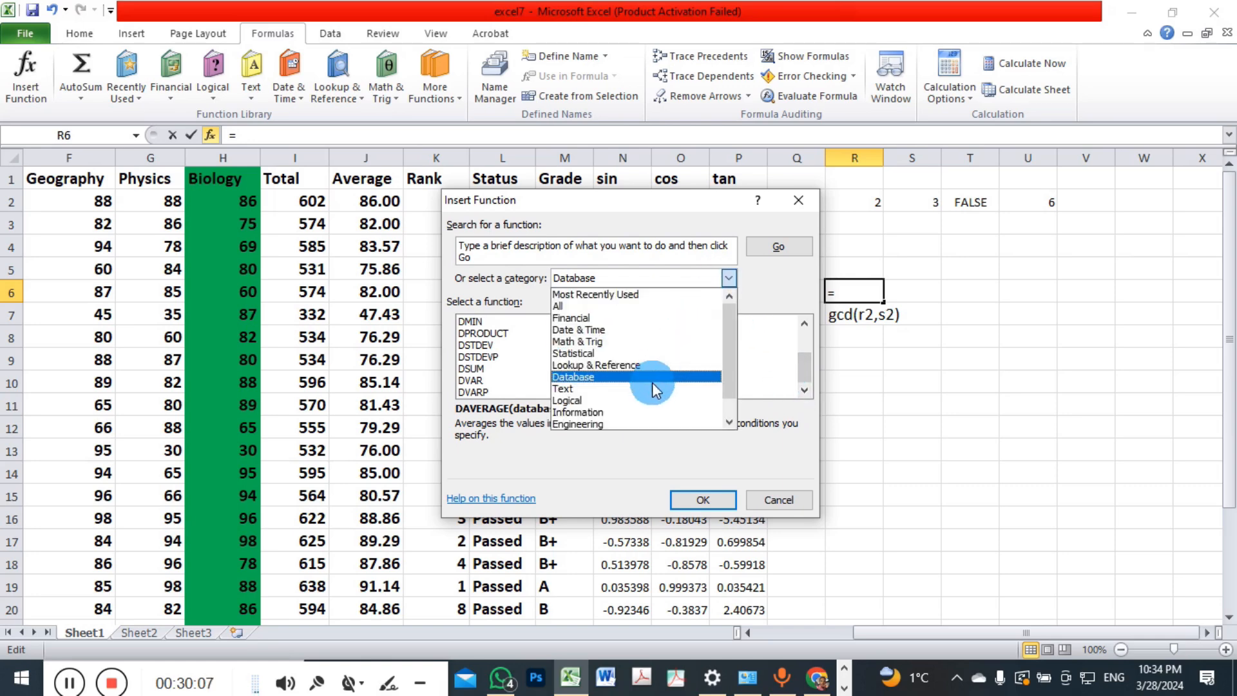
left_click(640, 401)
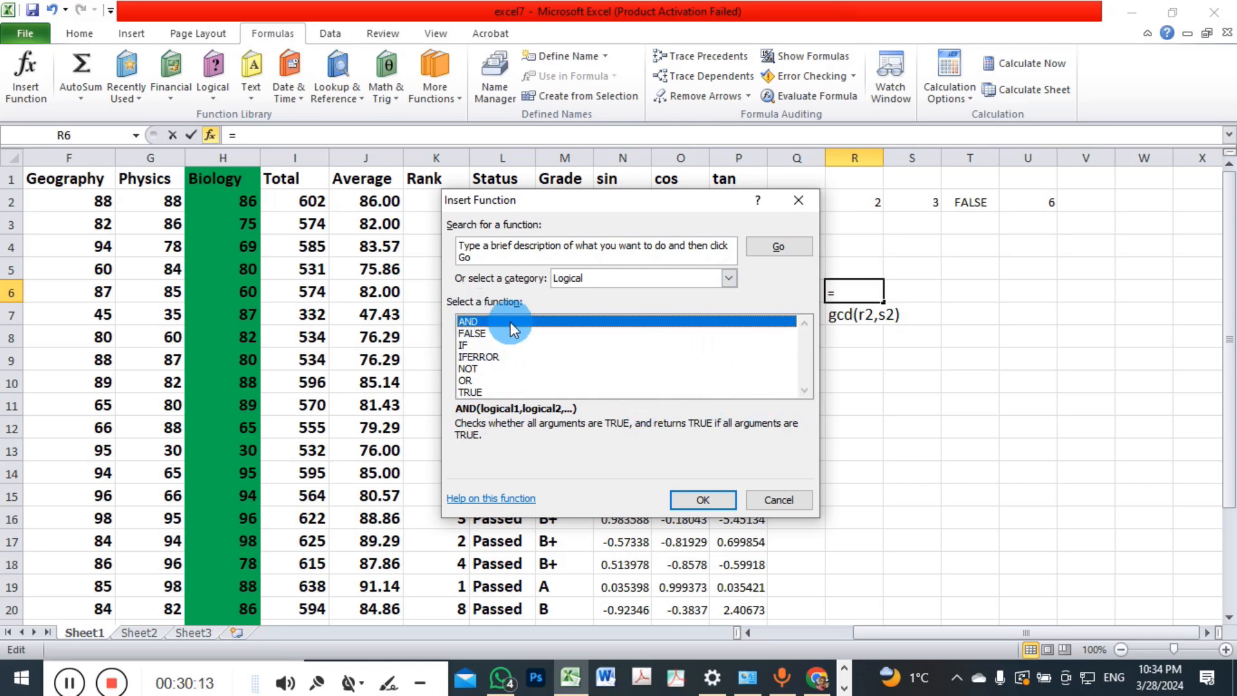
left_click(470, 344)
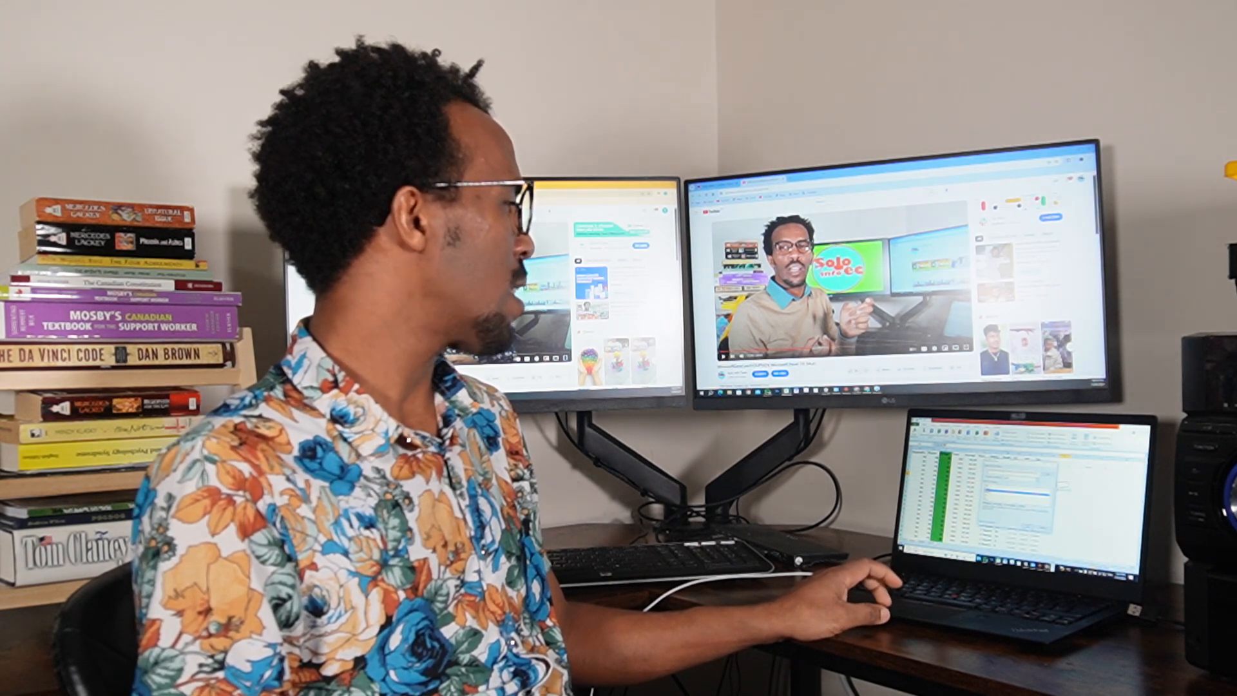
left_click(1037, 479)
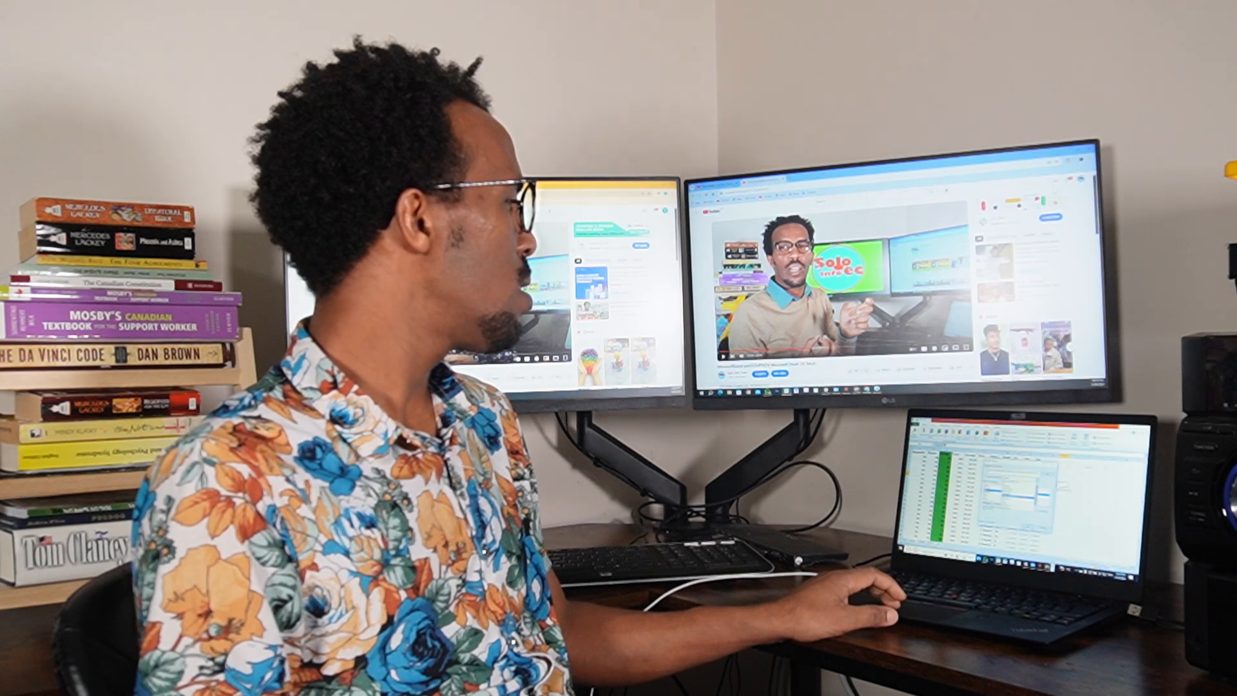
left_click(1005, 493)
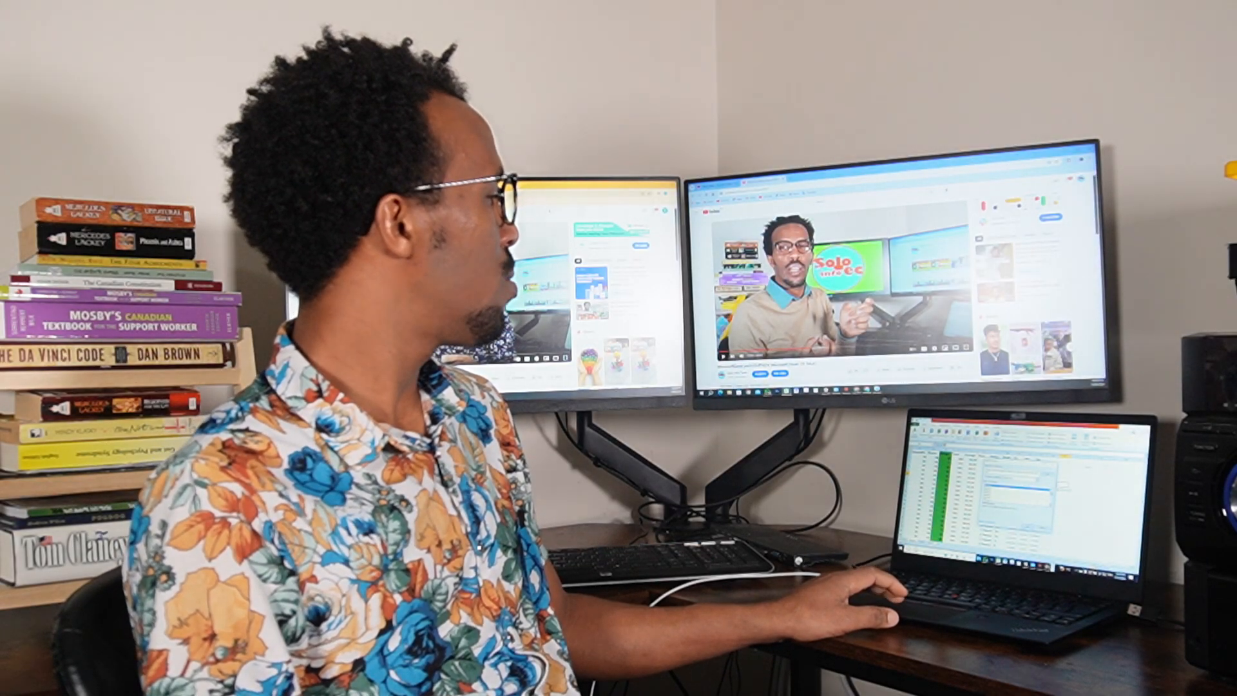
scroll(1018, 496, "down", 3)
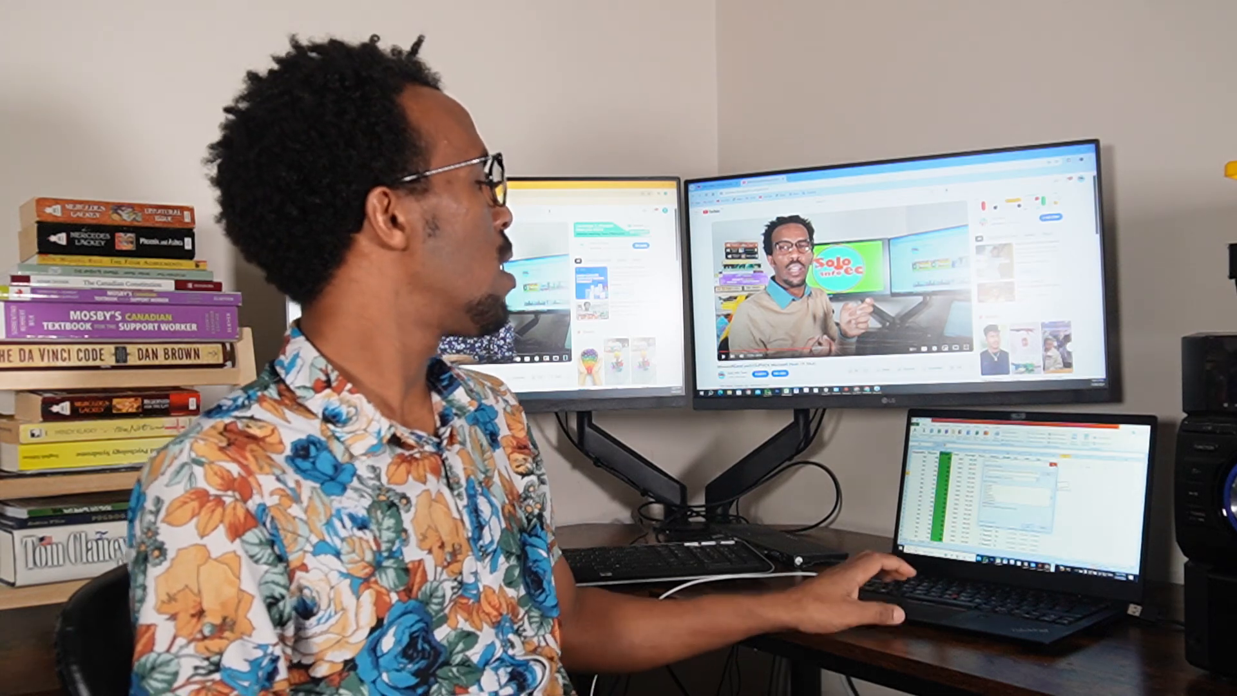
left_click(1054, 465)
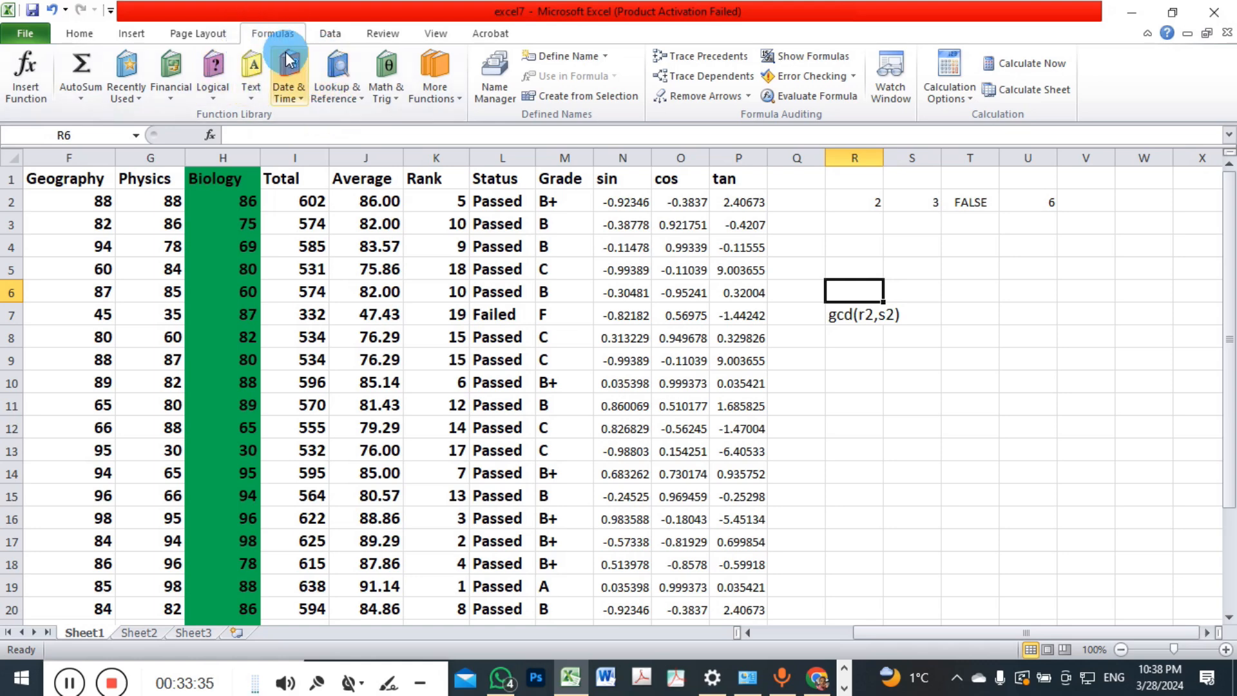
- Look through the commands for data, reviewing and worksheet views
left_click(327, 34)
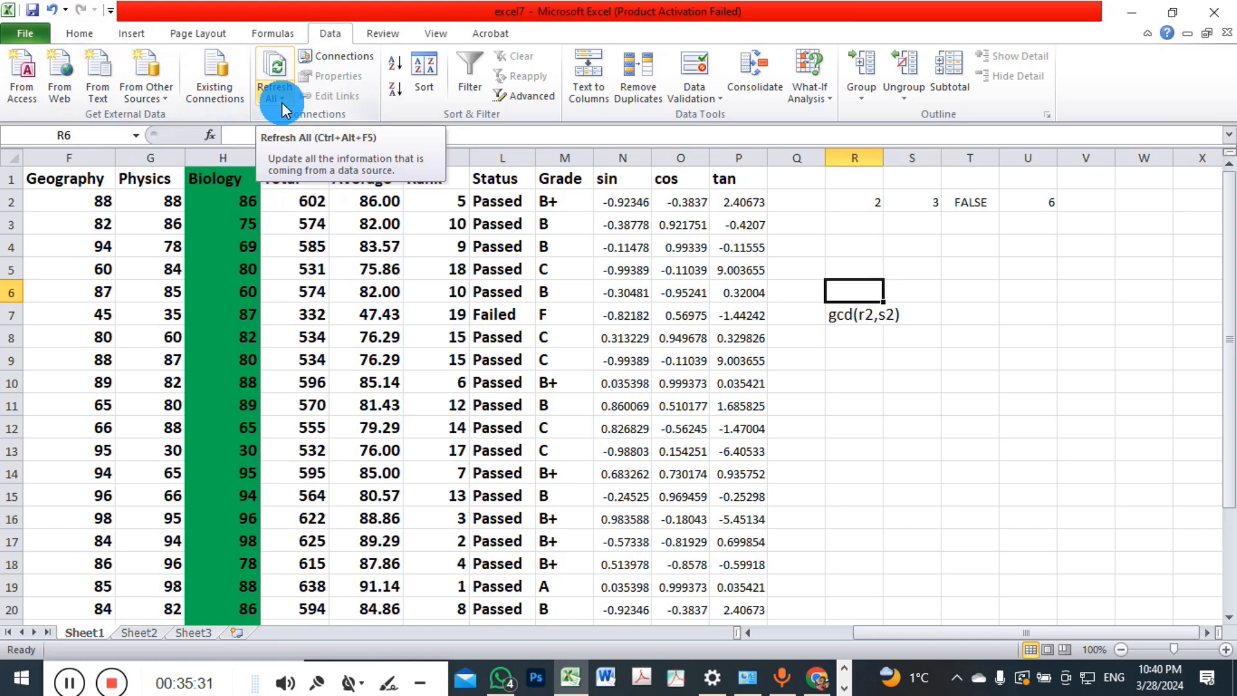
left_click(382, 36)
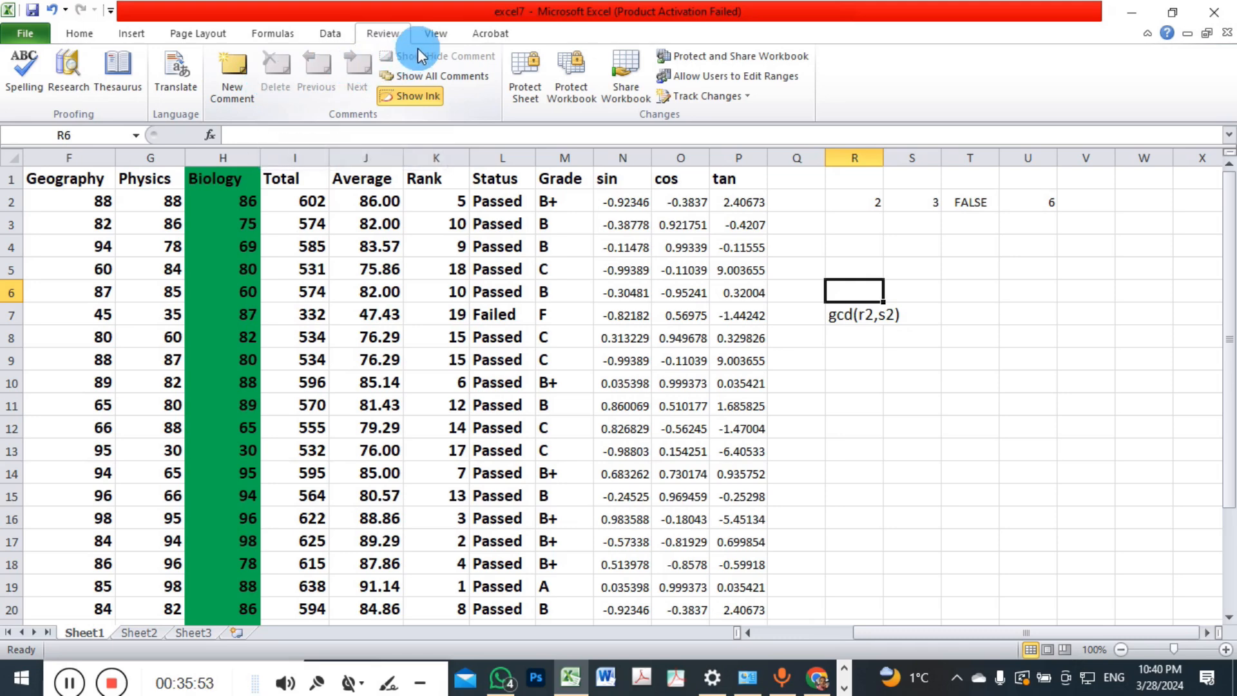
left_click(444, 34)
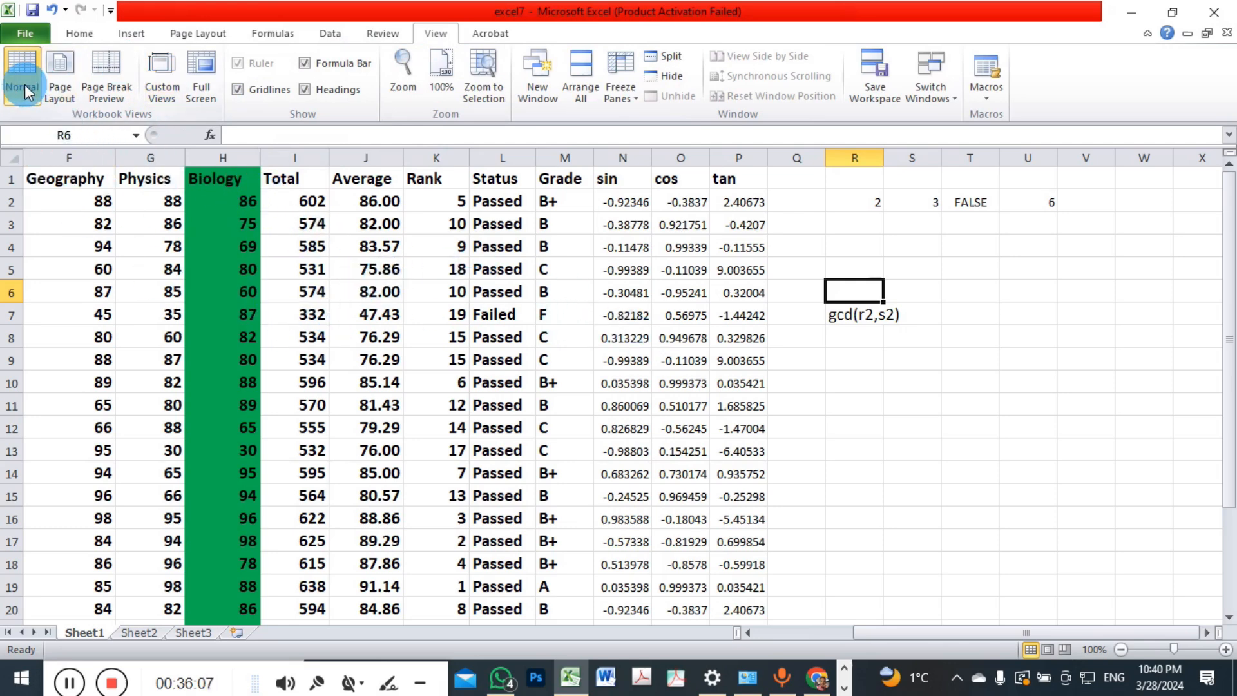
- Switch the worksheet to Page Layout view and then to Page Break Preview, dismissing the welcome message
left_click(63, 68)
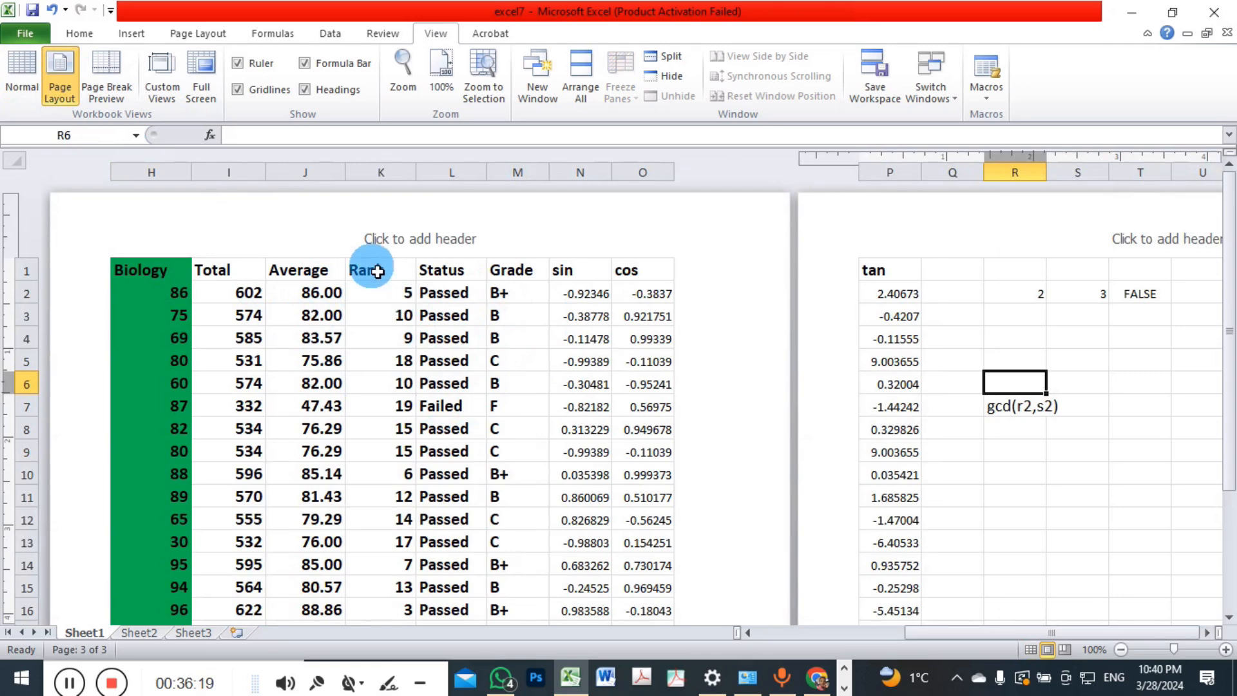
left_click(110, 64)
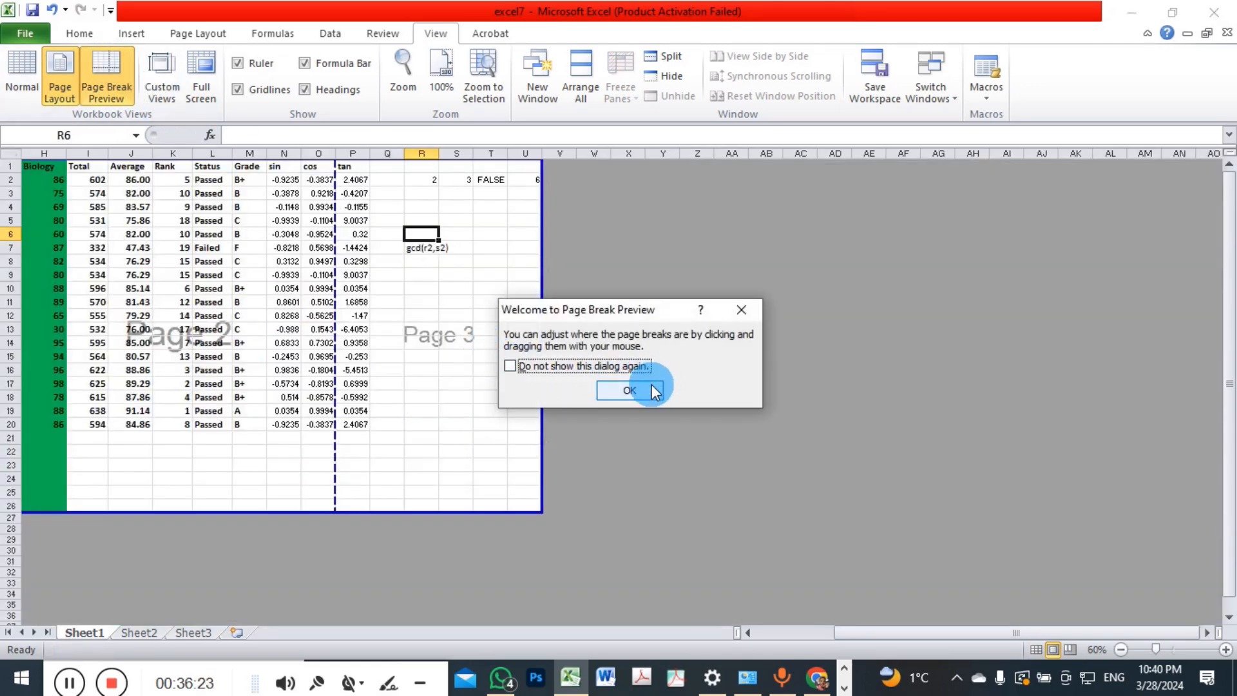
left_click(630, 389)
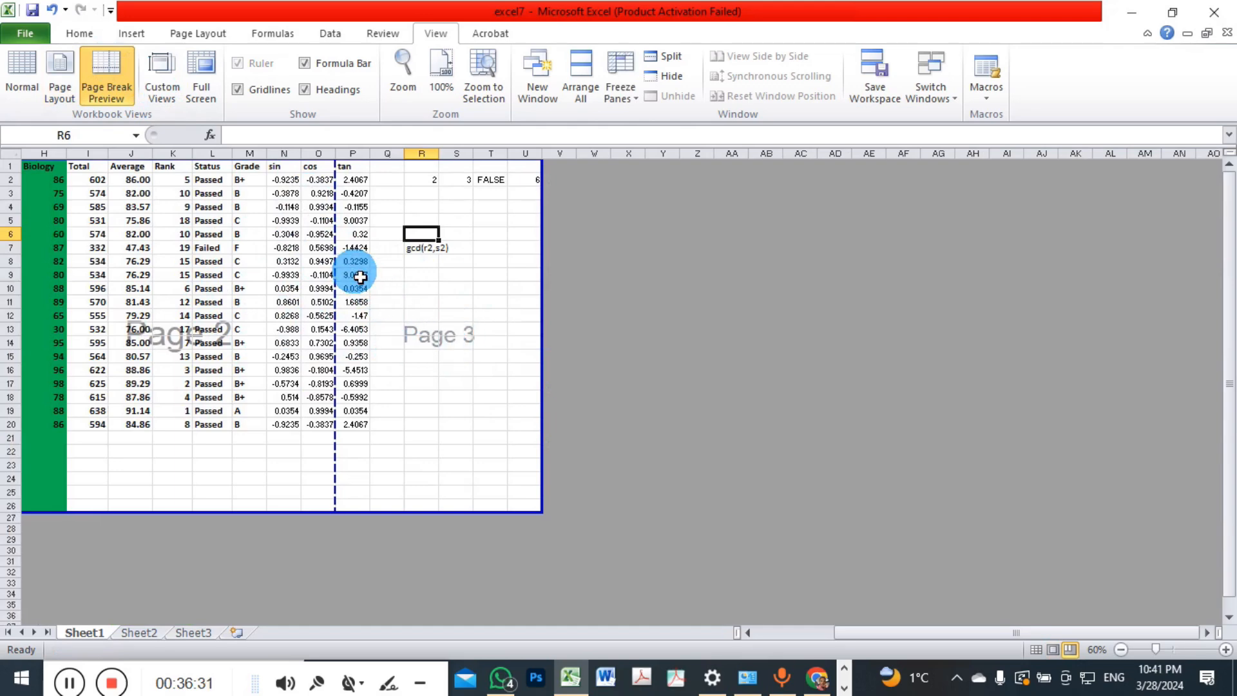
- Move up to cell R1, look at the workbook's Custom Views list and close it
key("Up")
key("Up")
key("Up")
key("Up")
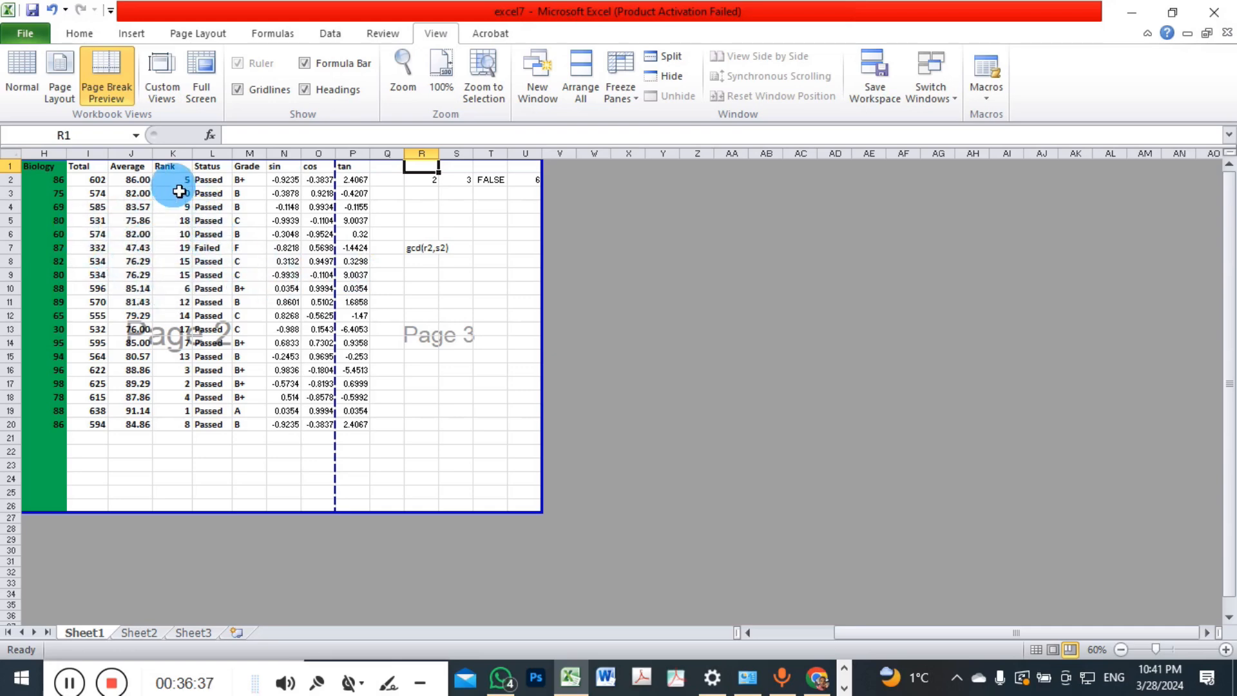
left_click(162, 73)
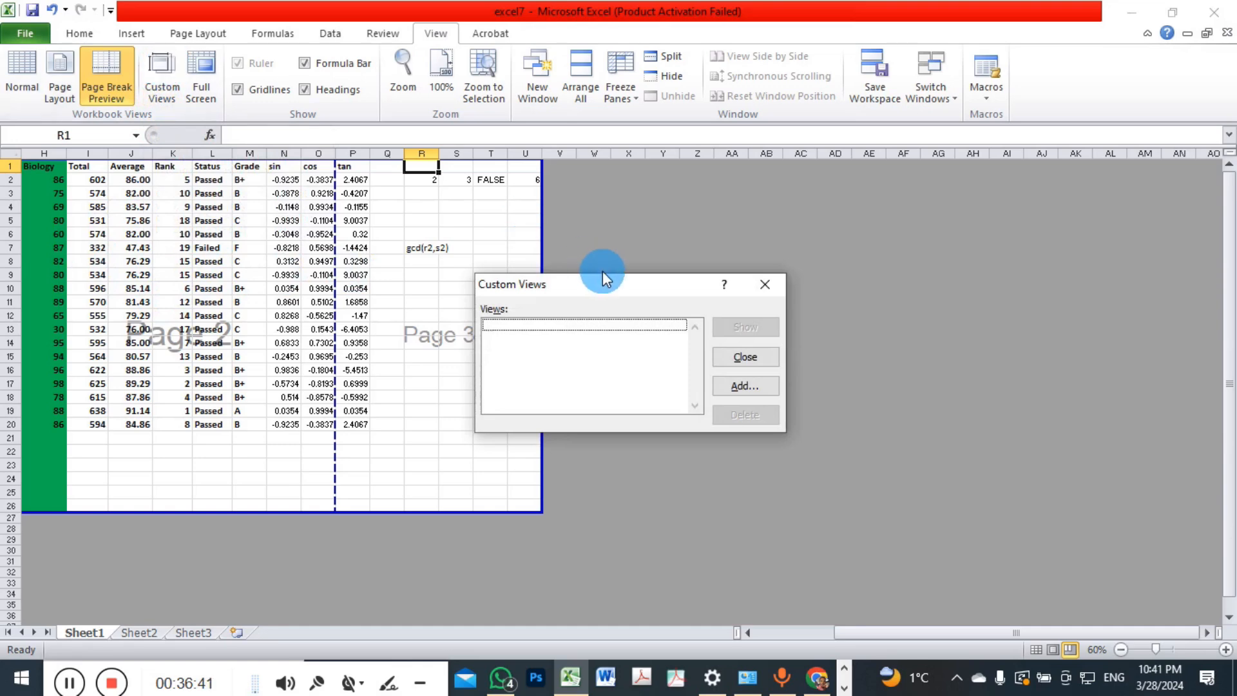
left_click(767, 285)
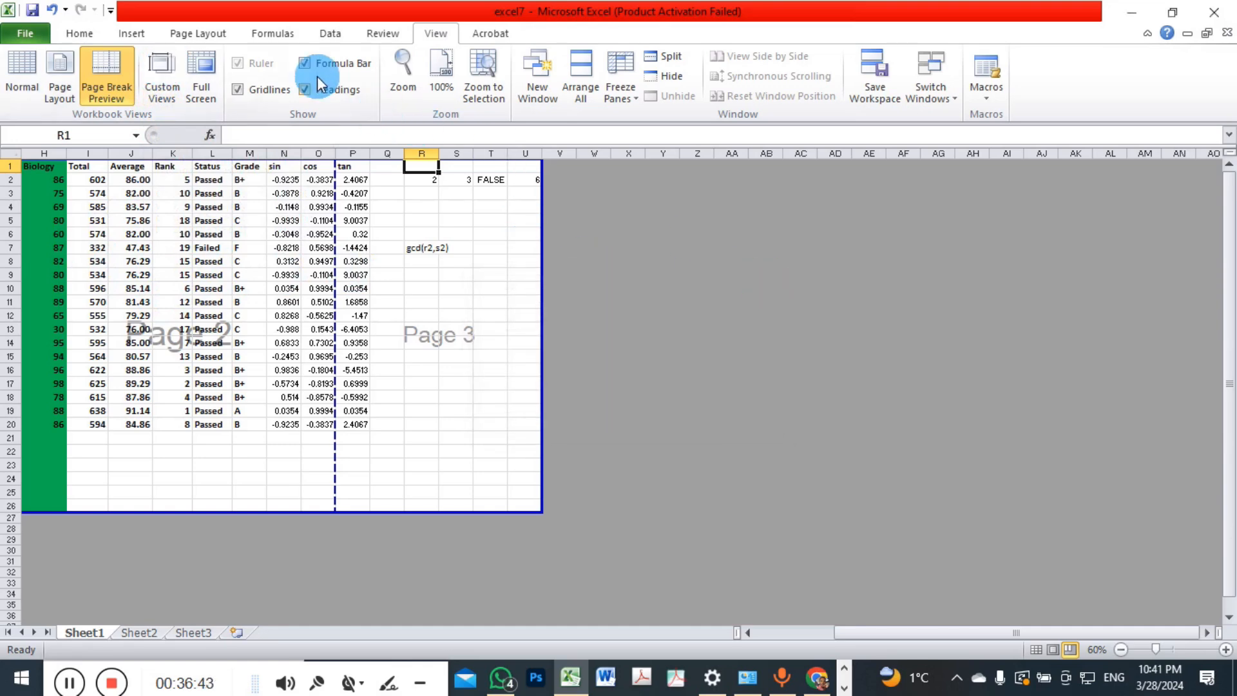
- Display the worksheet in Full Screen mode, then bring back the maximized window with the ribbon
left_click(200, 64)
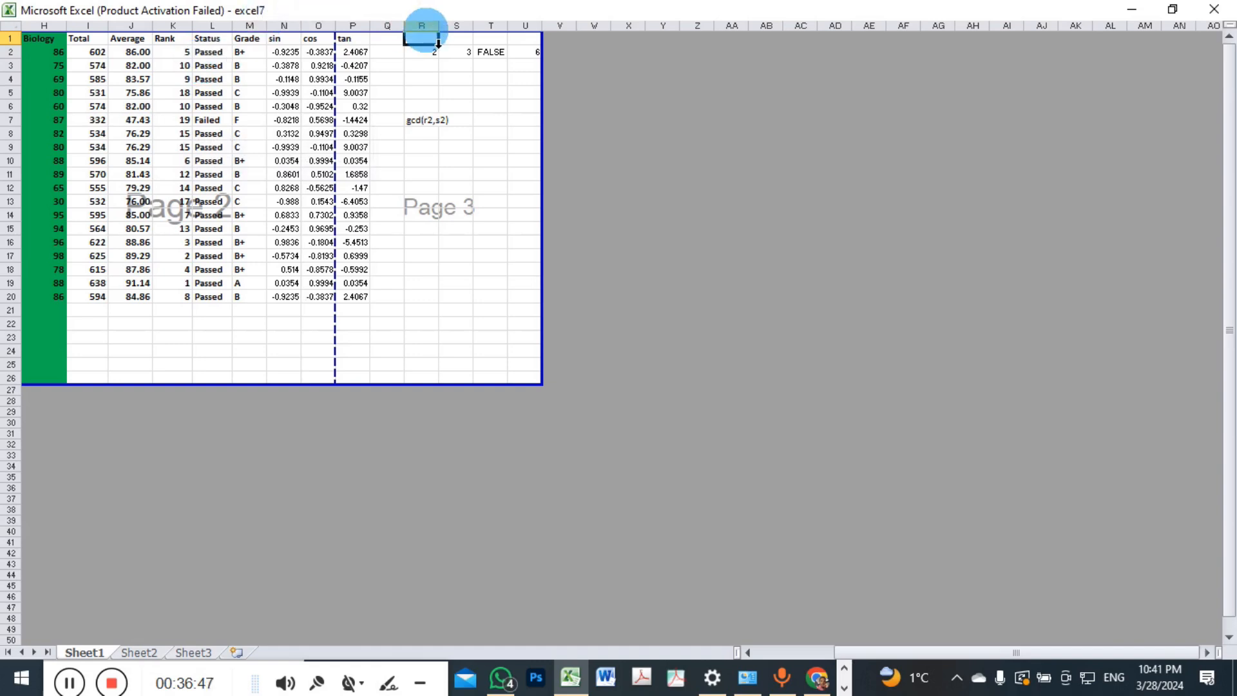
left_click(728, 176)
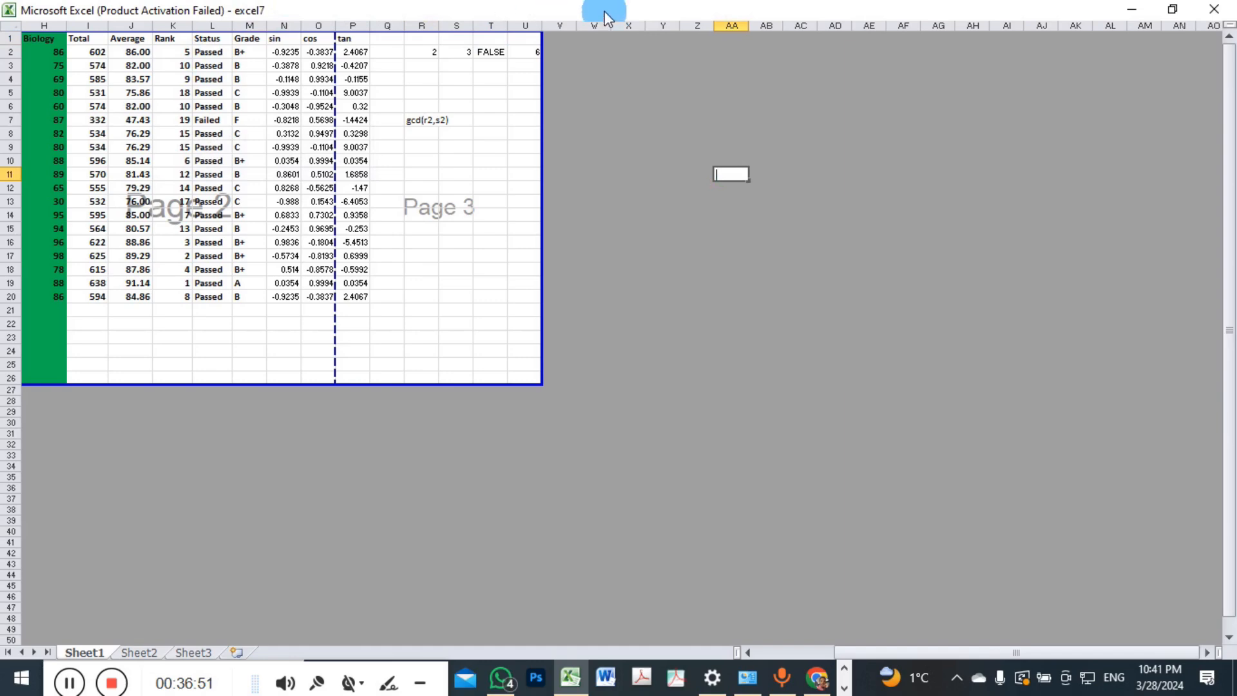
left_click(1174, 8)
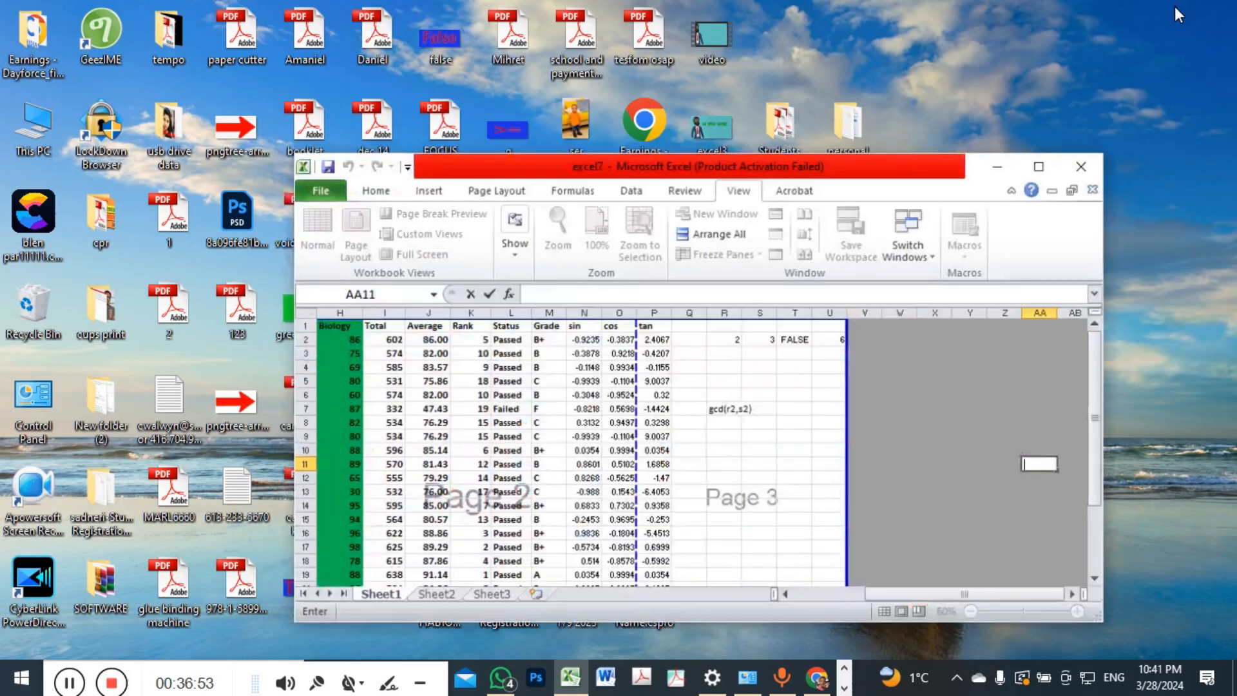
left_click(1043, 175)
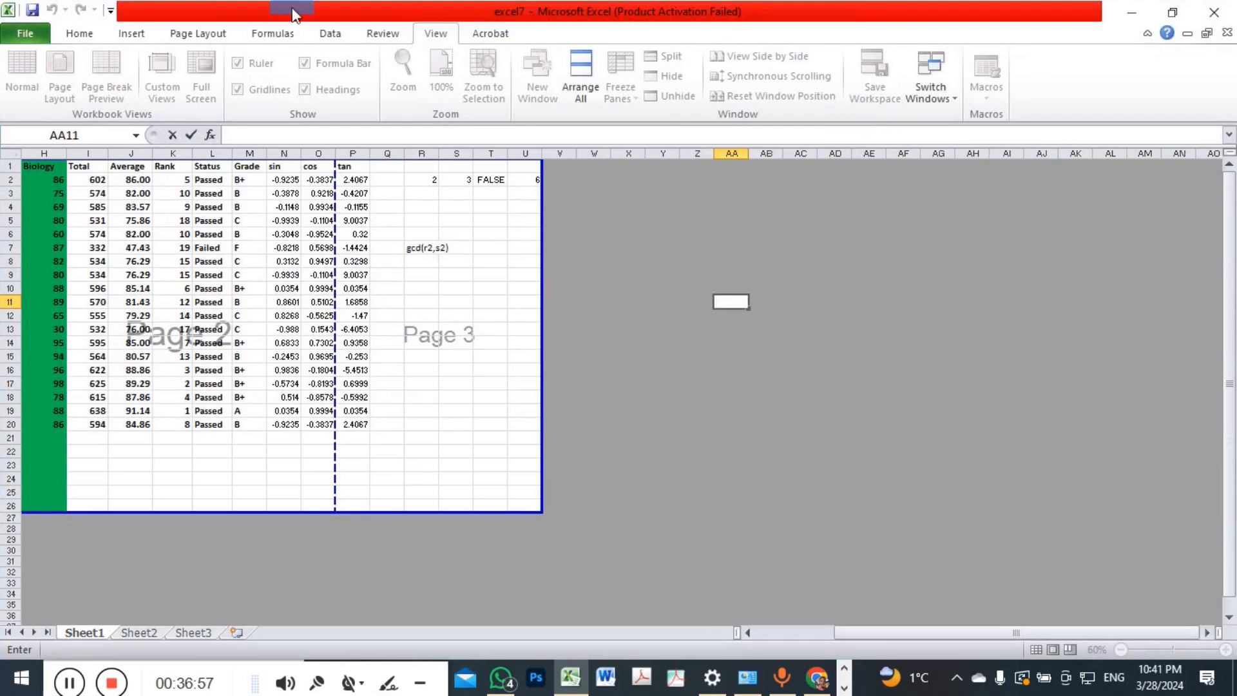
- Leave cell editing by selecting cell J3 and return the worksheet to Normal view
left_click(443, 31)
left_click(131, 193)
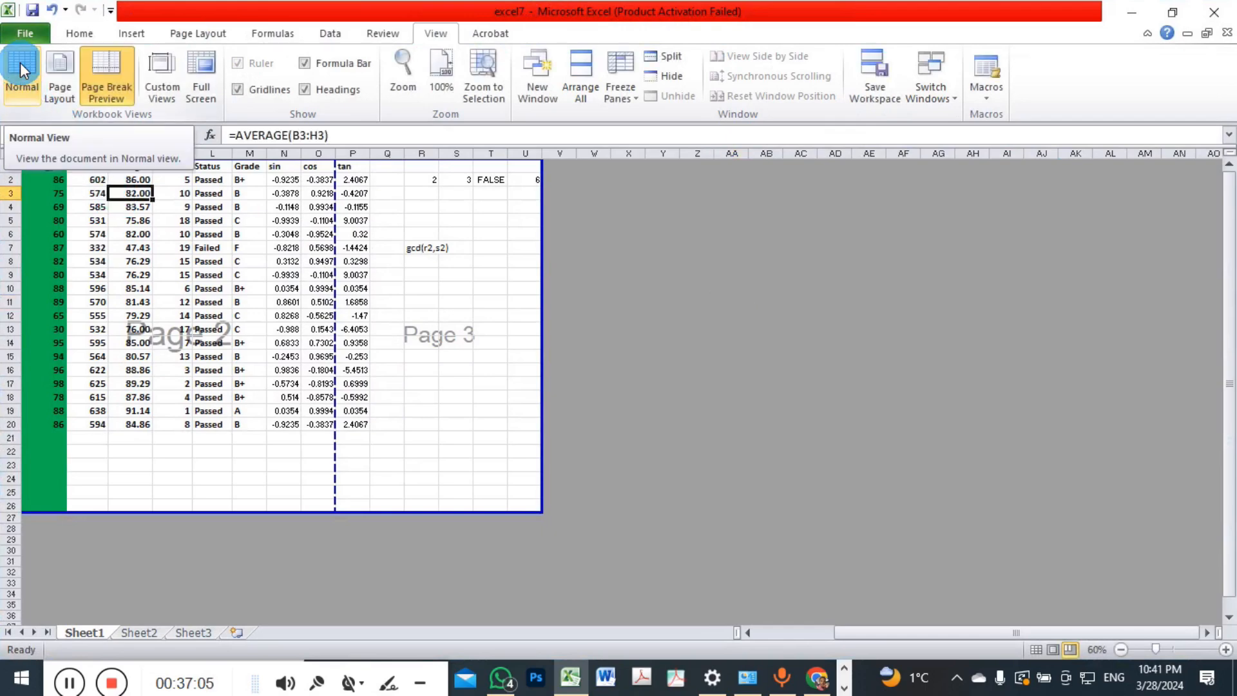
left_click(21, 63)
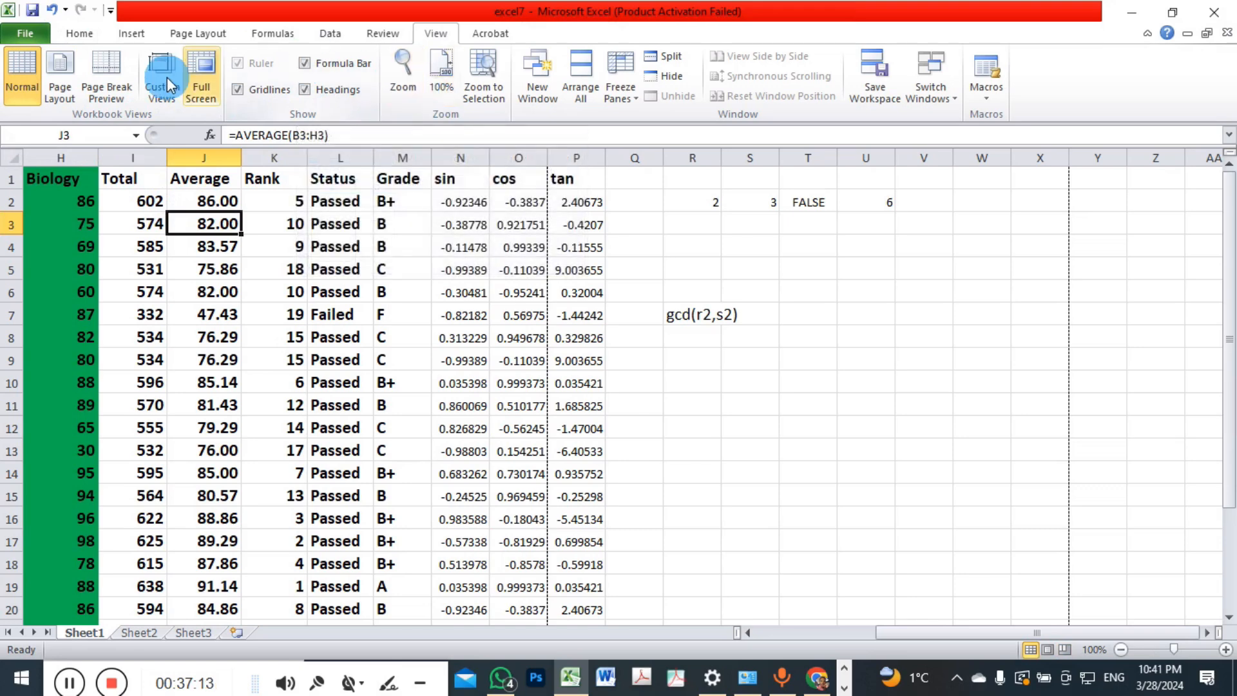
- Hide the row and column headings of the sheet and show them again
left_click(306, 93)
left_click(305, 92)
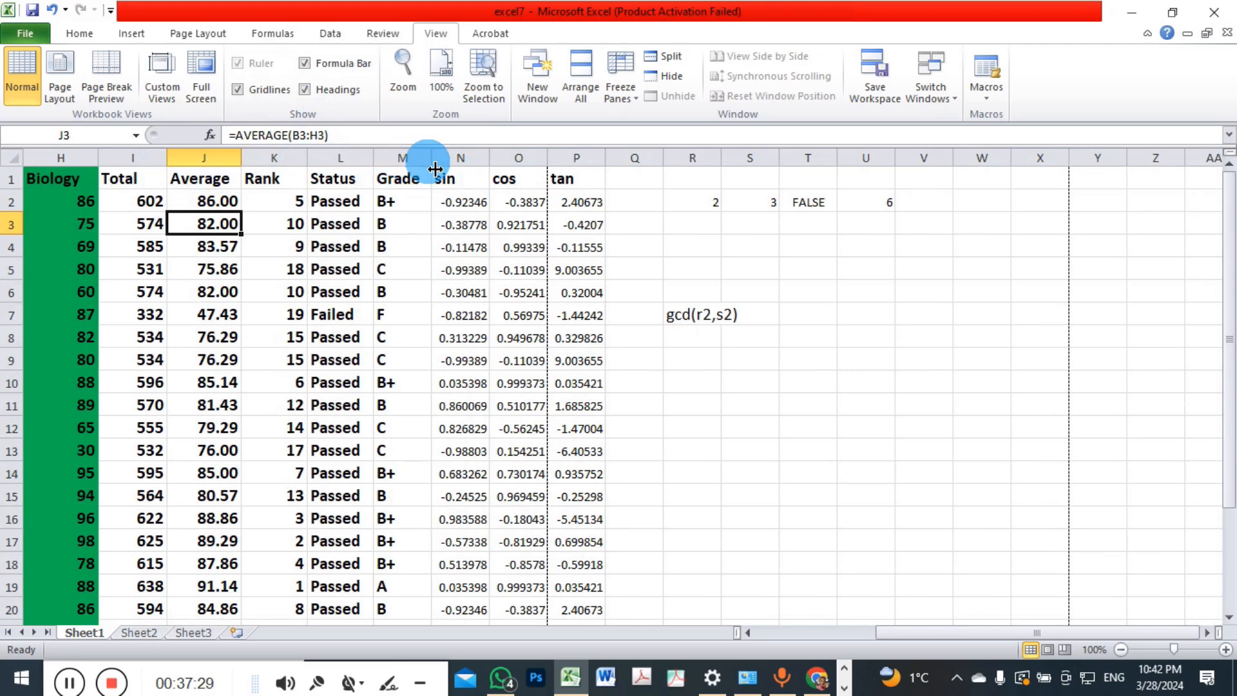
left_click(716, 253)
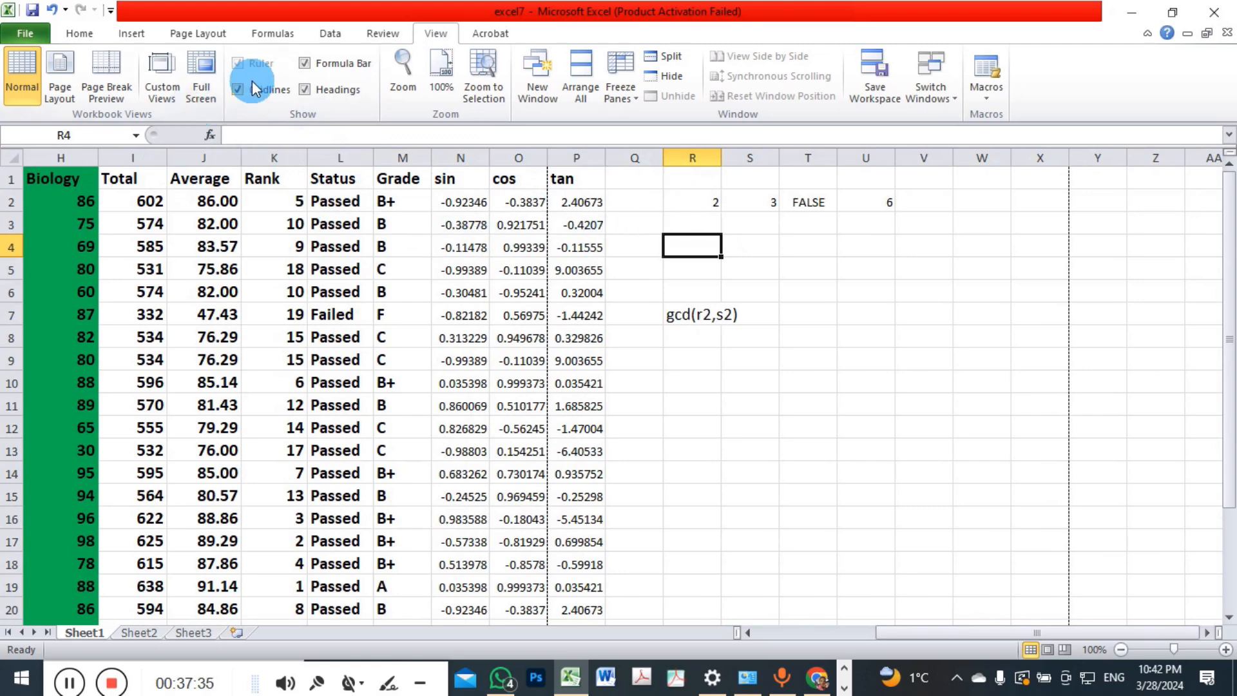
left_click(308, 95)
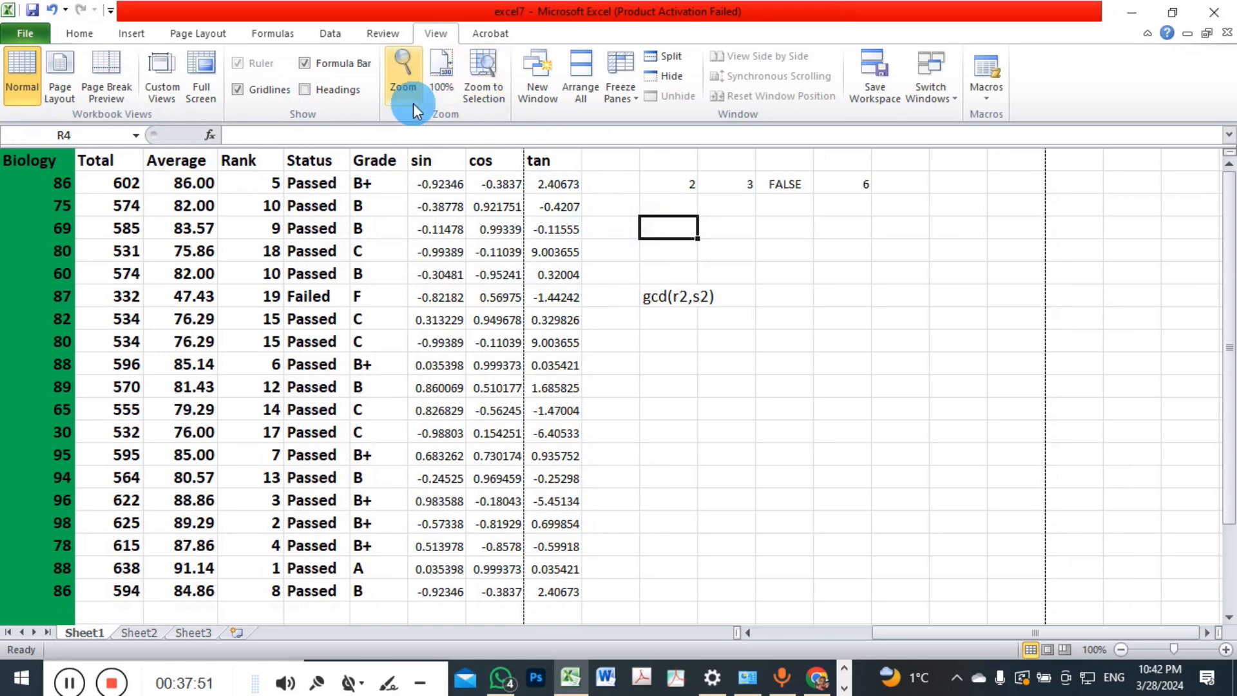
left_click(307, 90)
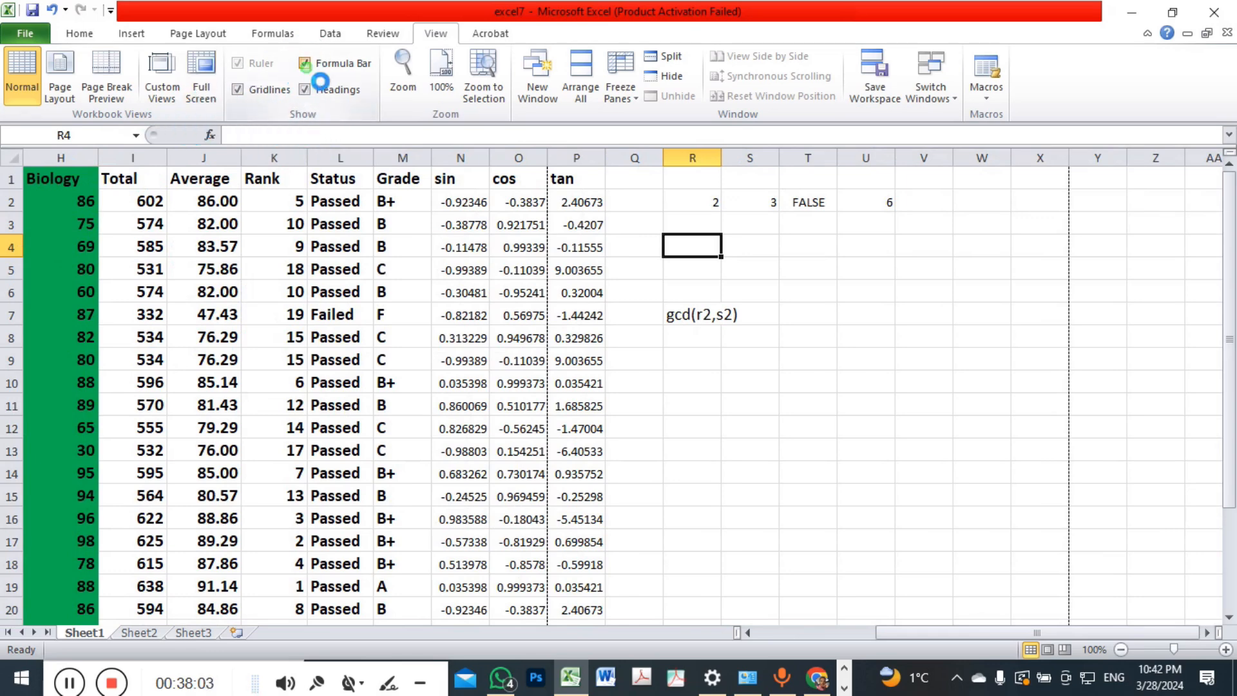
- Hide the formula bar, select the result cells T2 and U2, and show the formula bar again
left_click(304, 64)
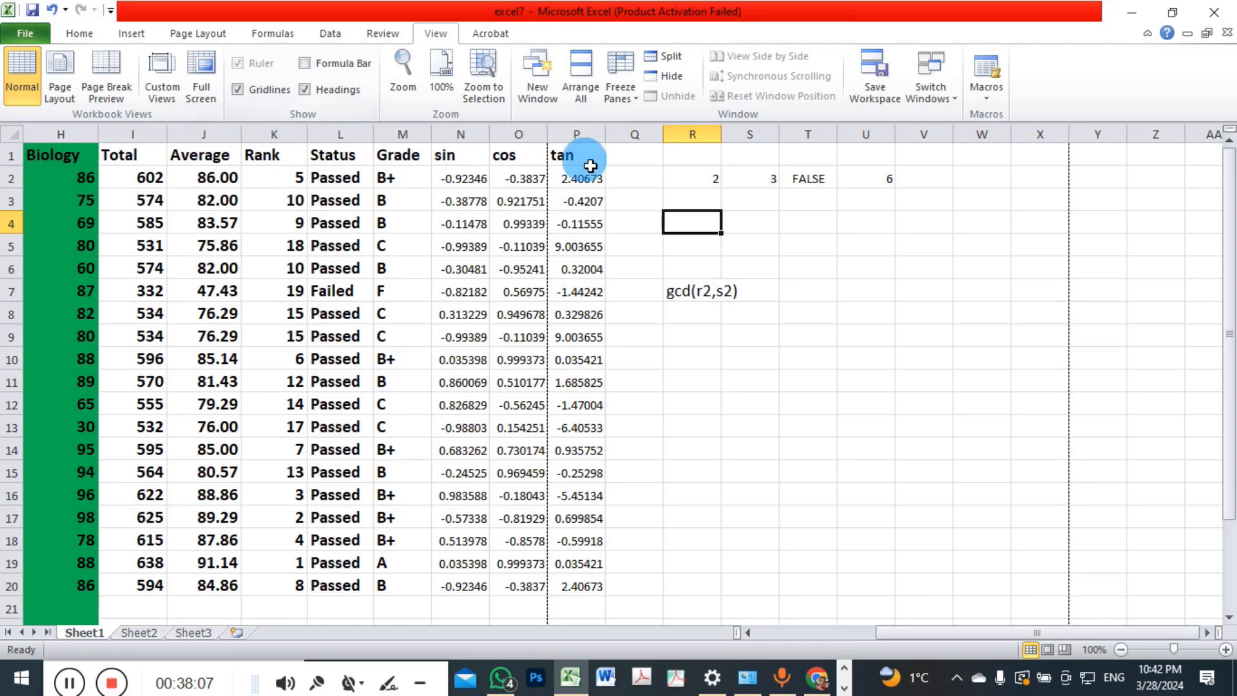
left_click(823, 184)
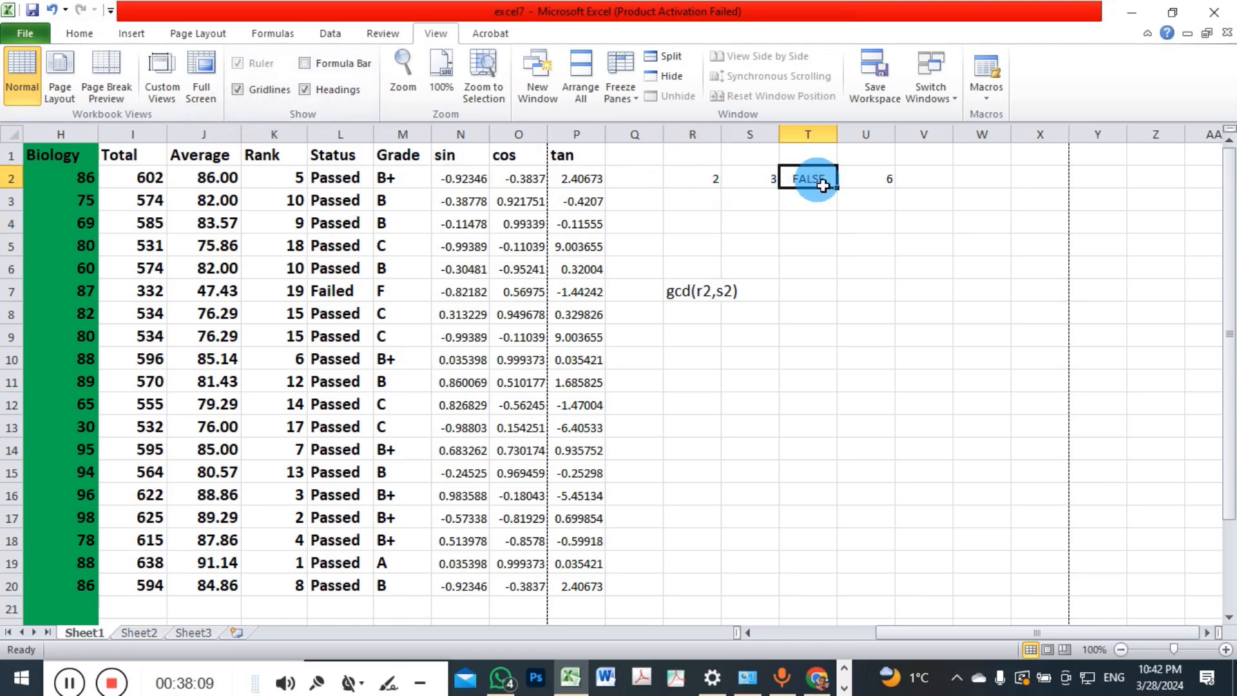
left_click(886, 184)
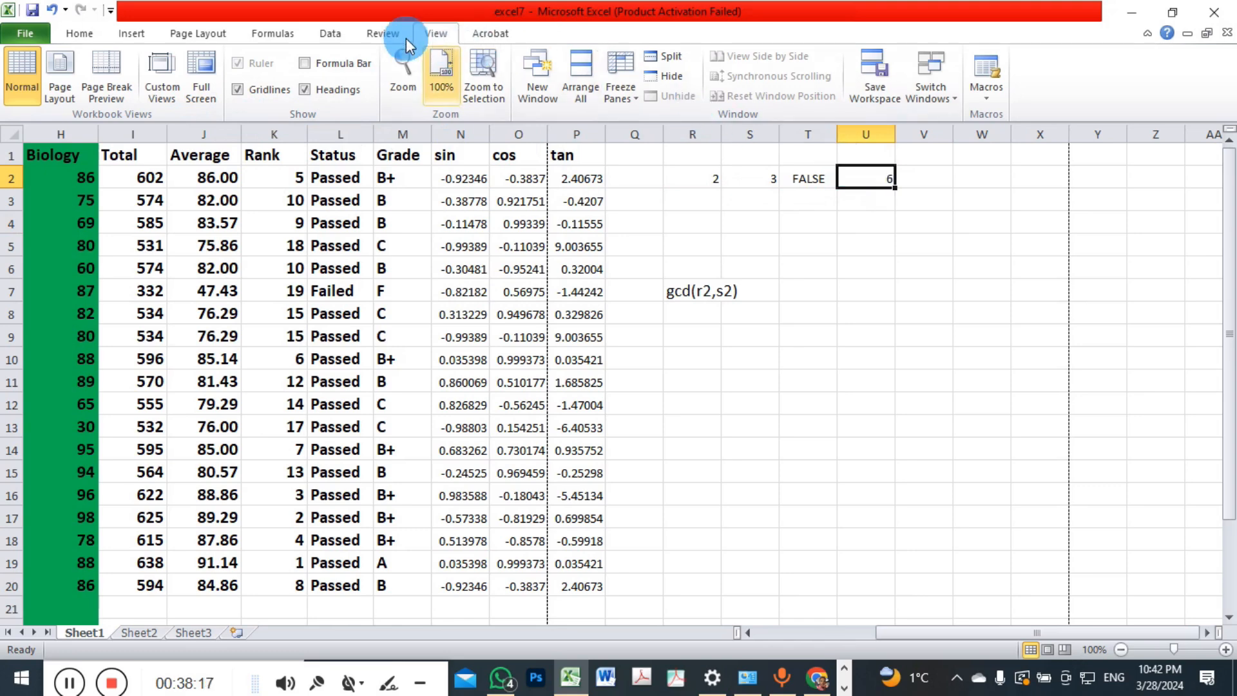
left_click(312, 62)
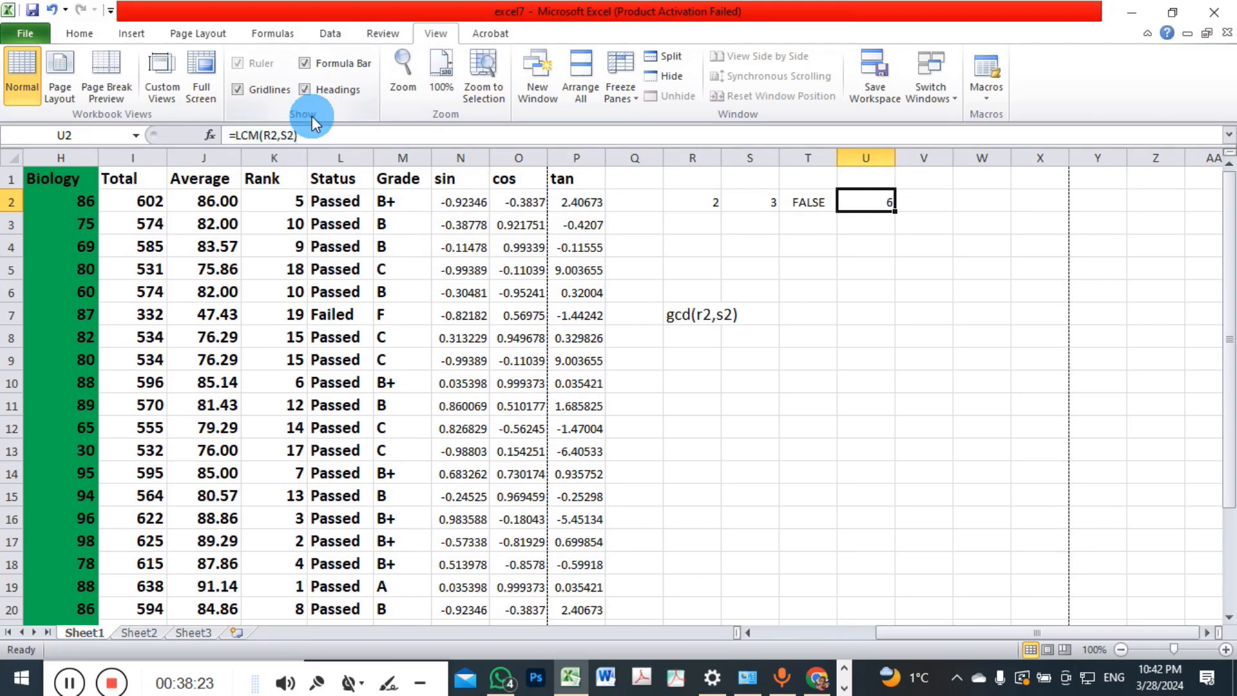
- Examine the formulas in the first Grade, Status and Rank cells, and turn the formula bar off and on again
left_click(400, 209)
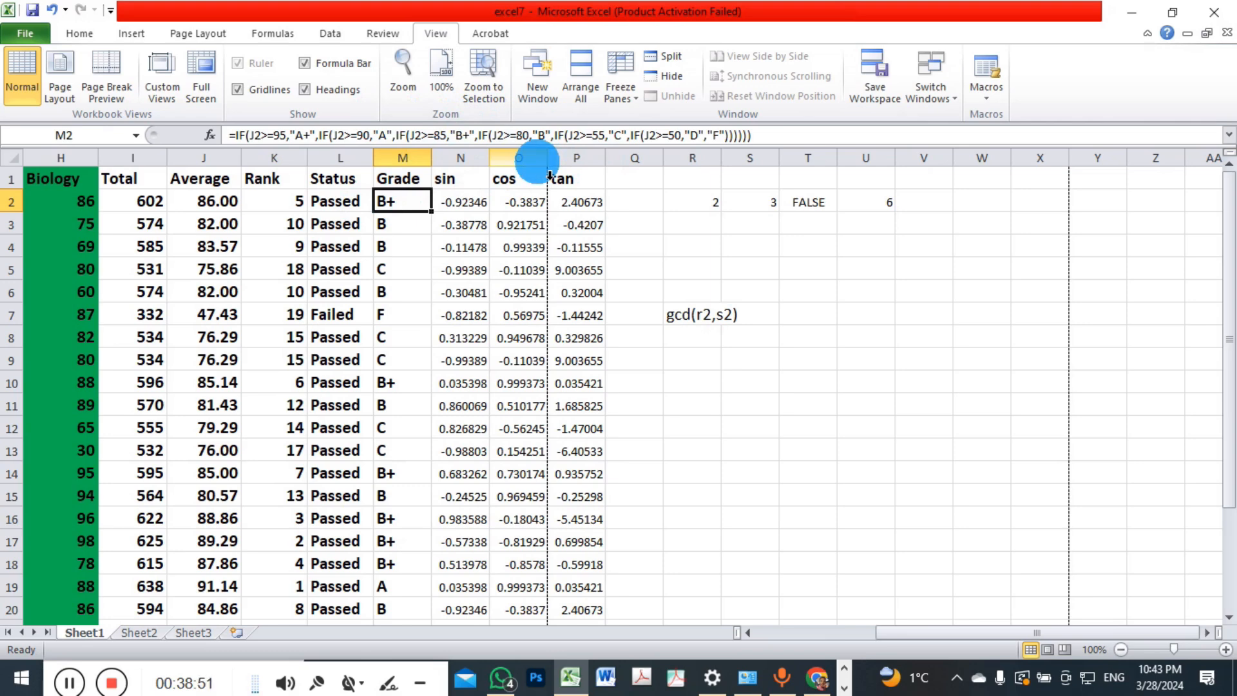
left_click(342, 208)
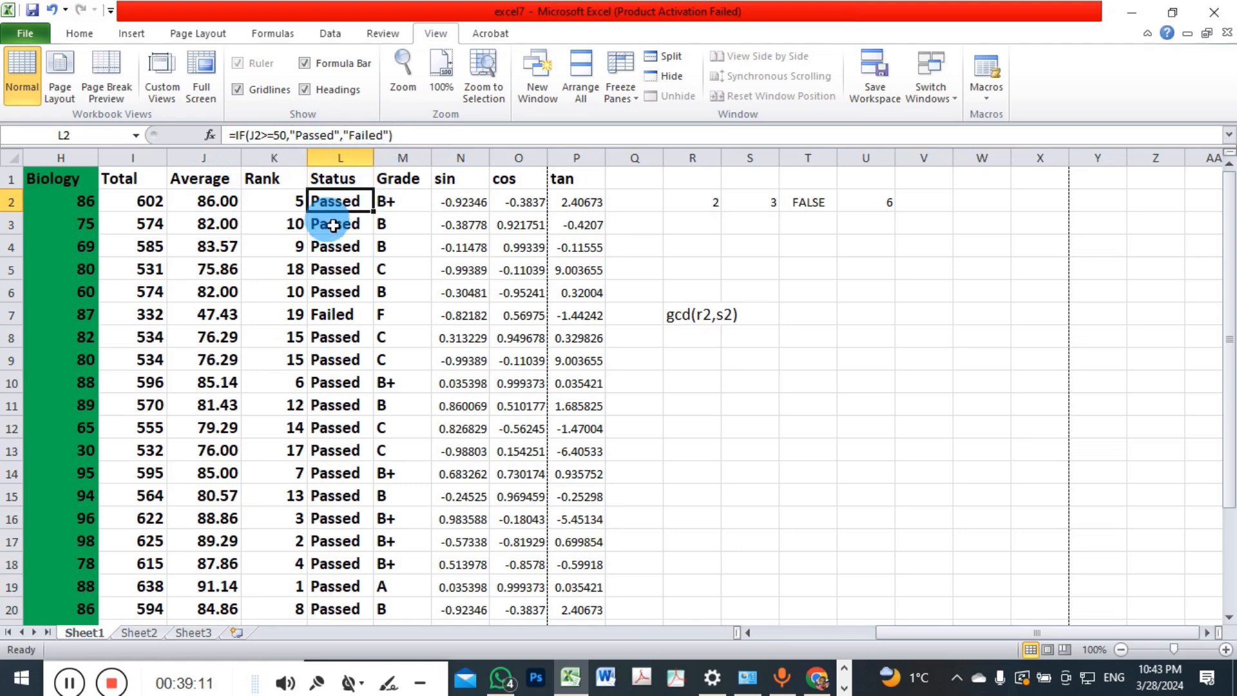
left_click(295, 212)
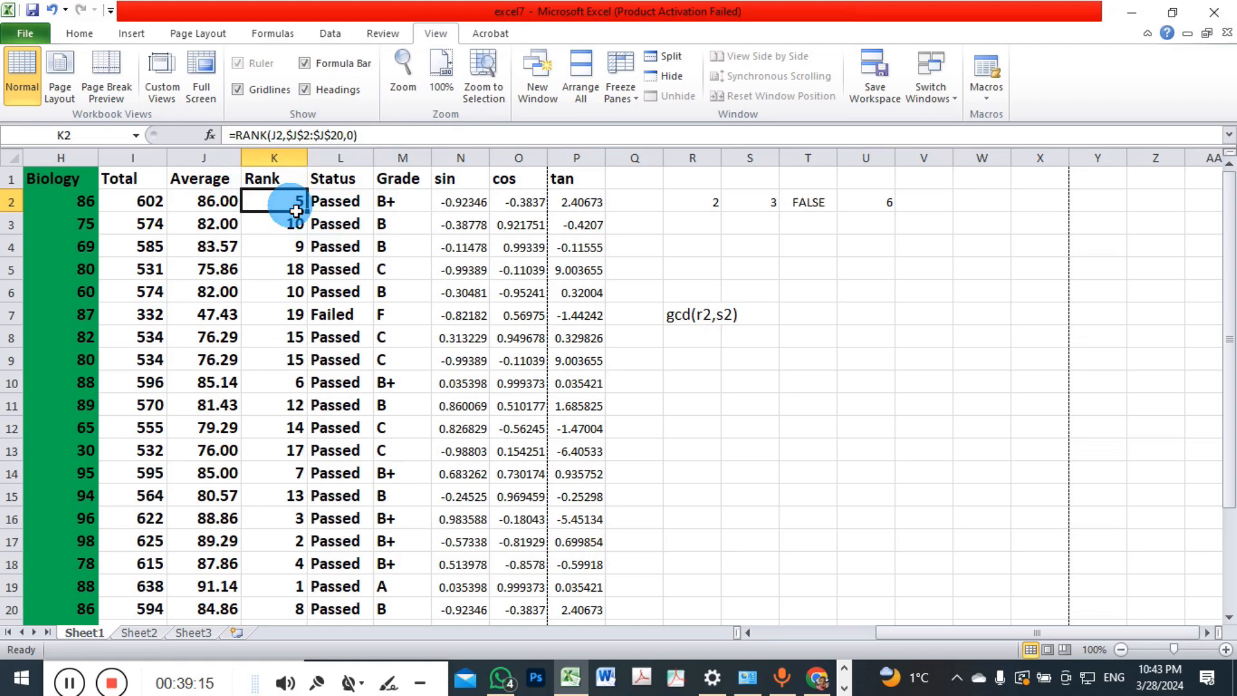
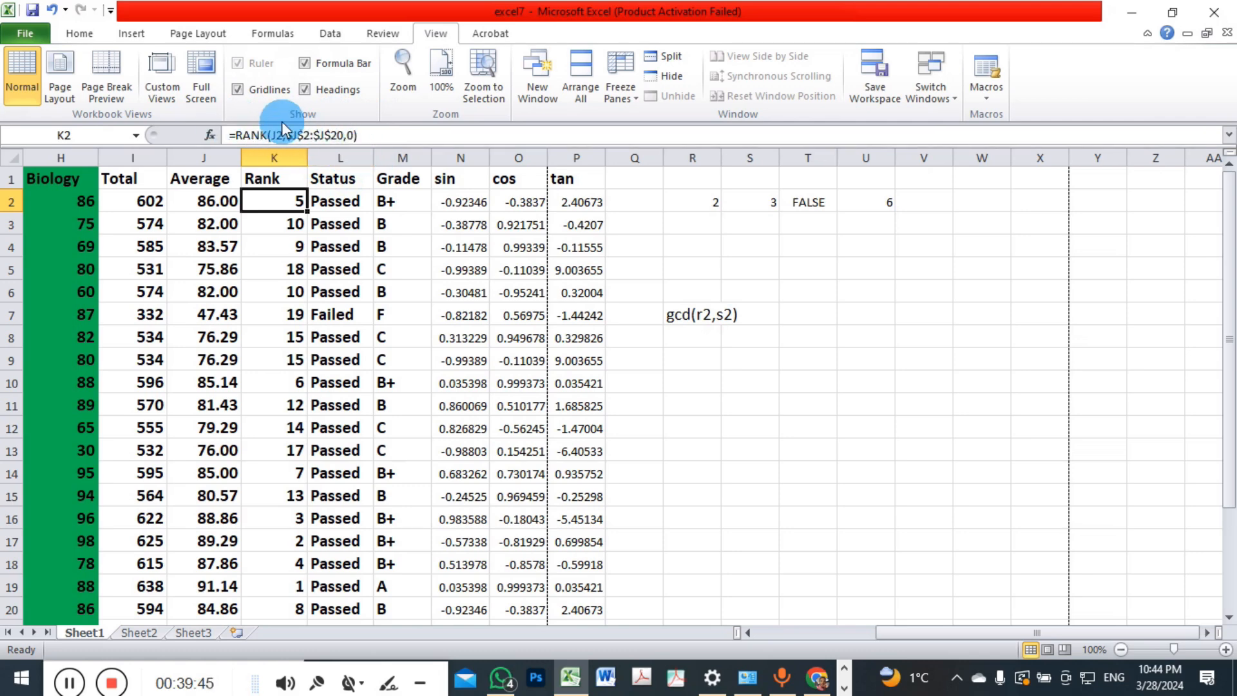
left_click(314, 63)
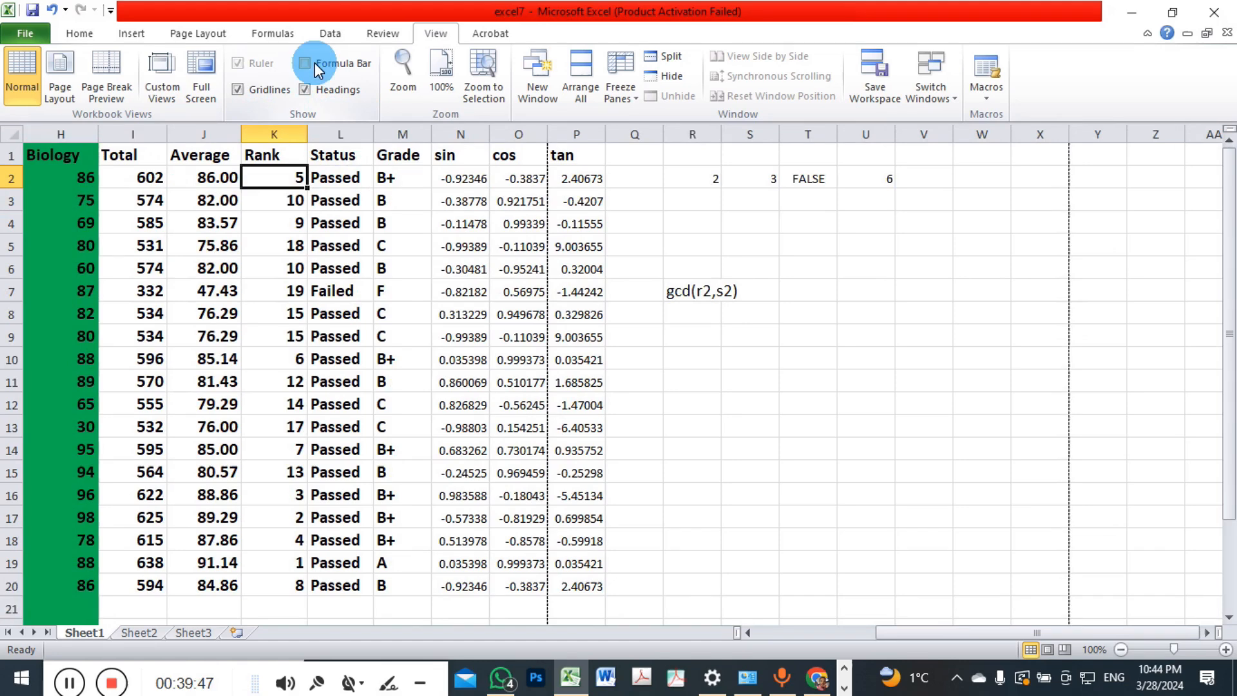
left_click(314, 64)
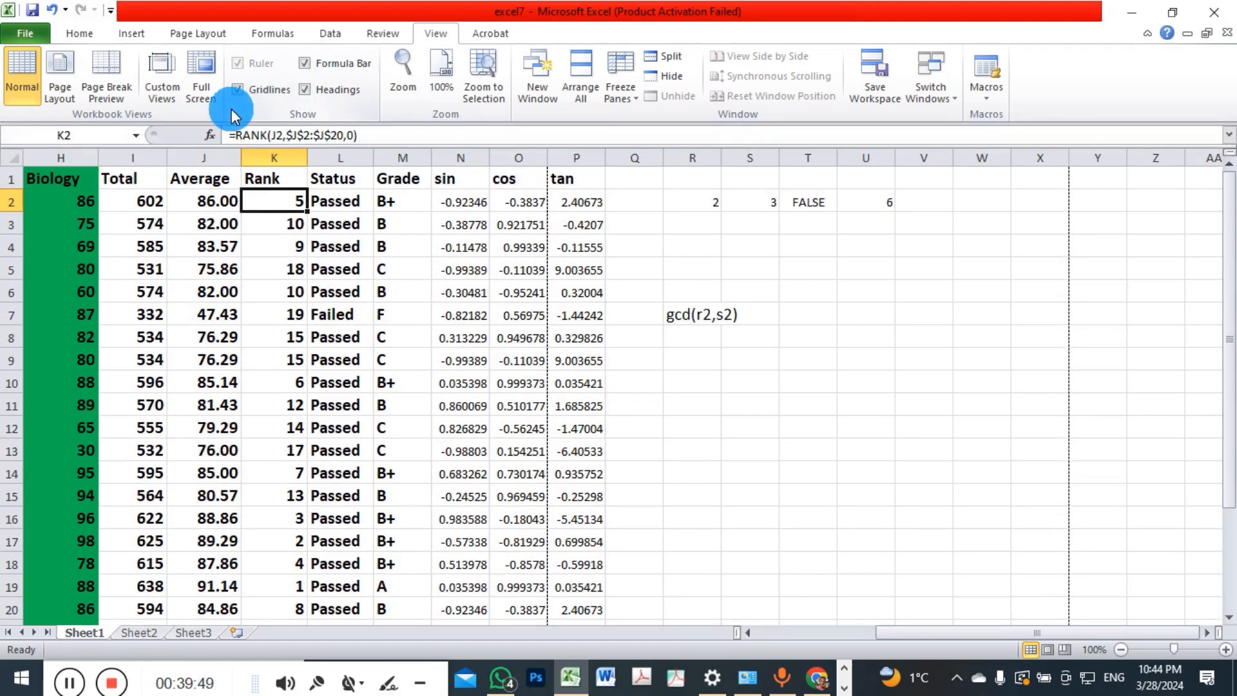
- Toggle the worksheet gridlines off and on repeatedly, leaving them hidden
left_click(237, 90)
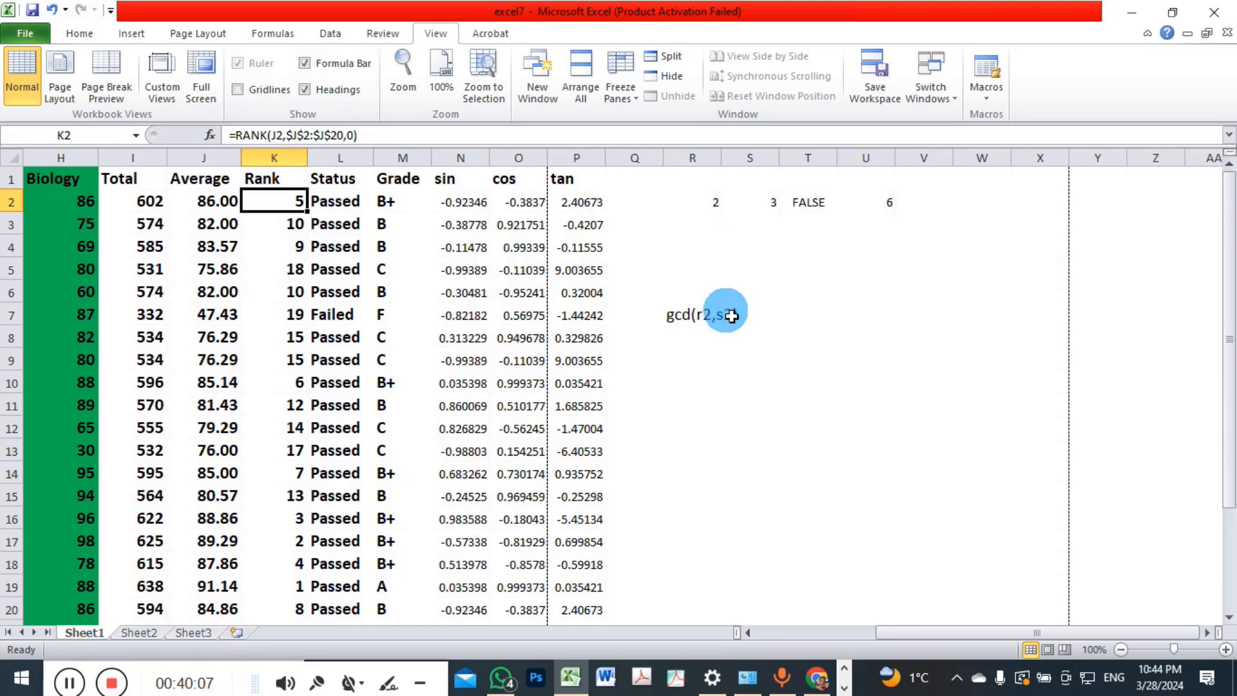
left_click(238, 89)
left_click(238, 89)
left_click(239, 89)
left_click(240, 89)
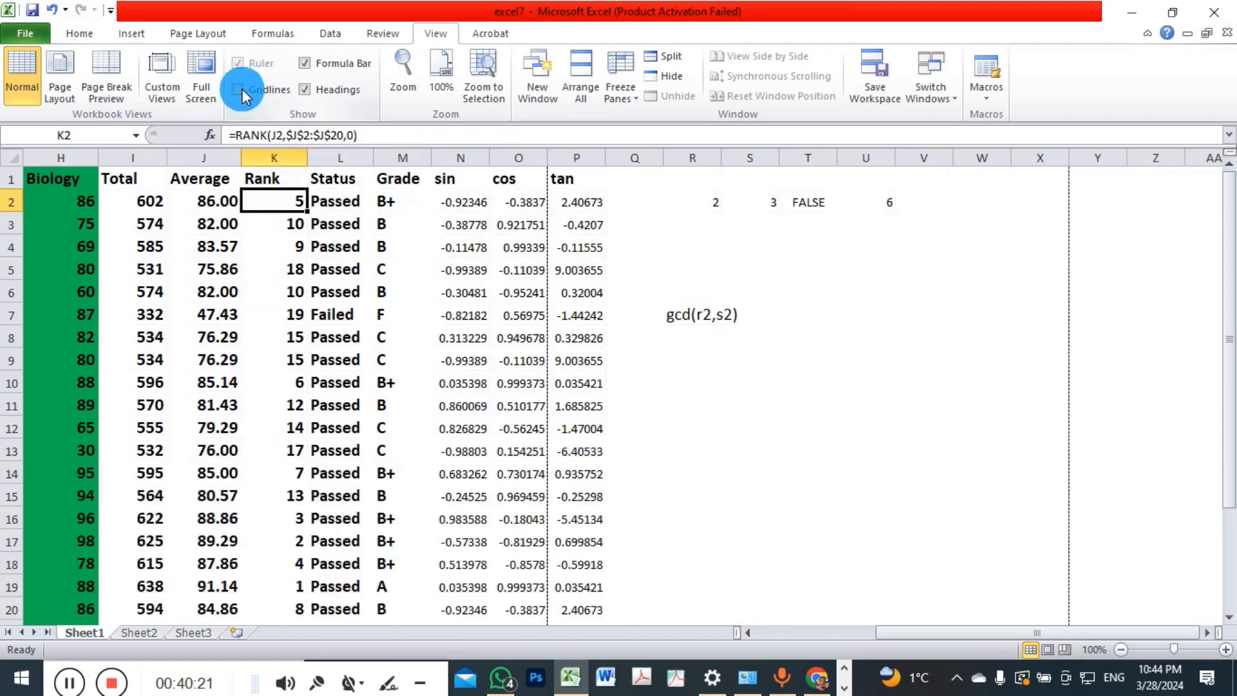
- Show the gridlines again and set the sheet magnification to 25%
left_click(243, 93)
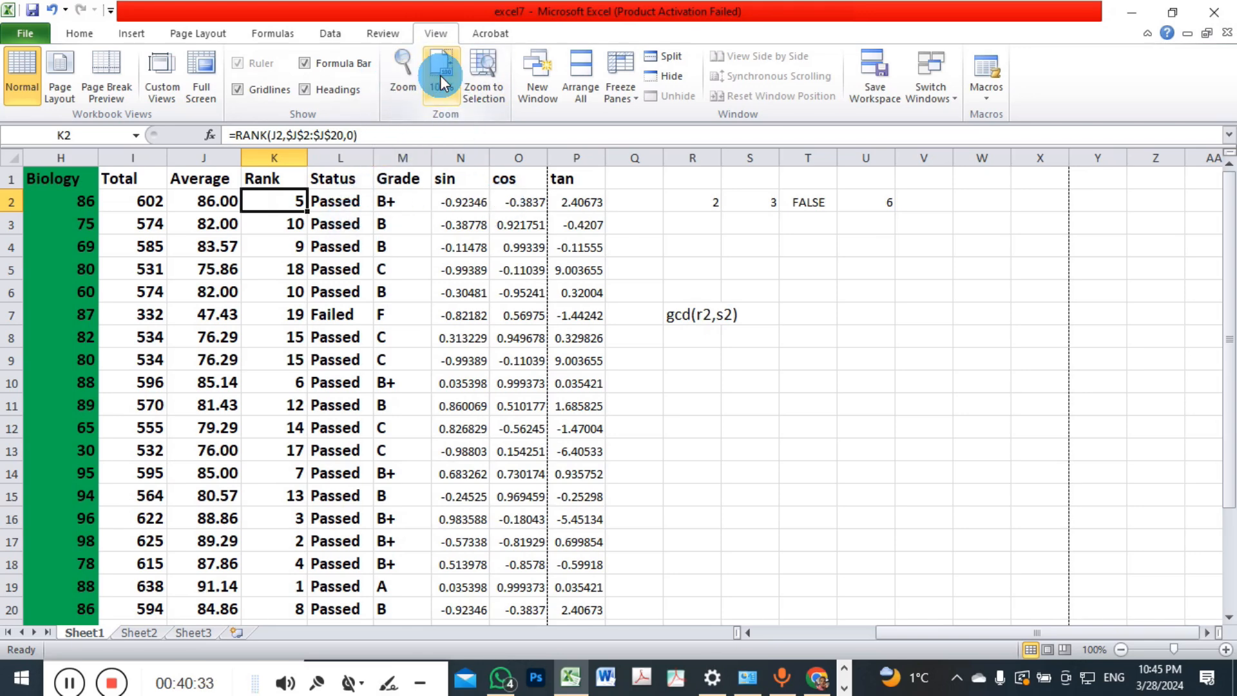
left_click(408, 83)
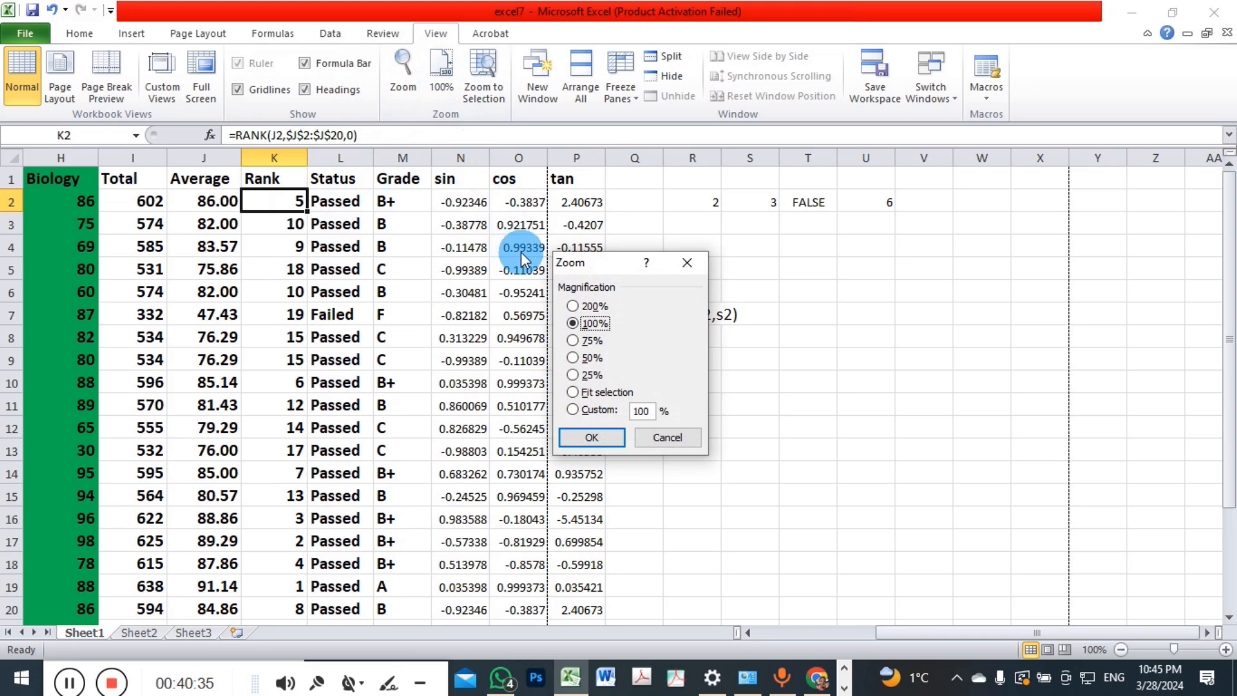
left_click(572, 374)
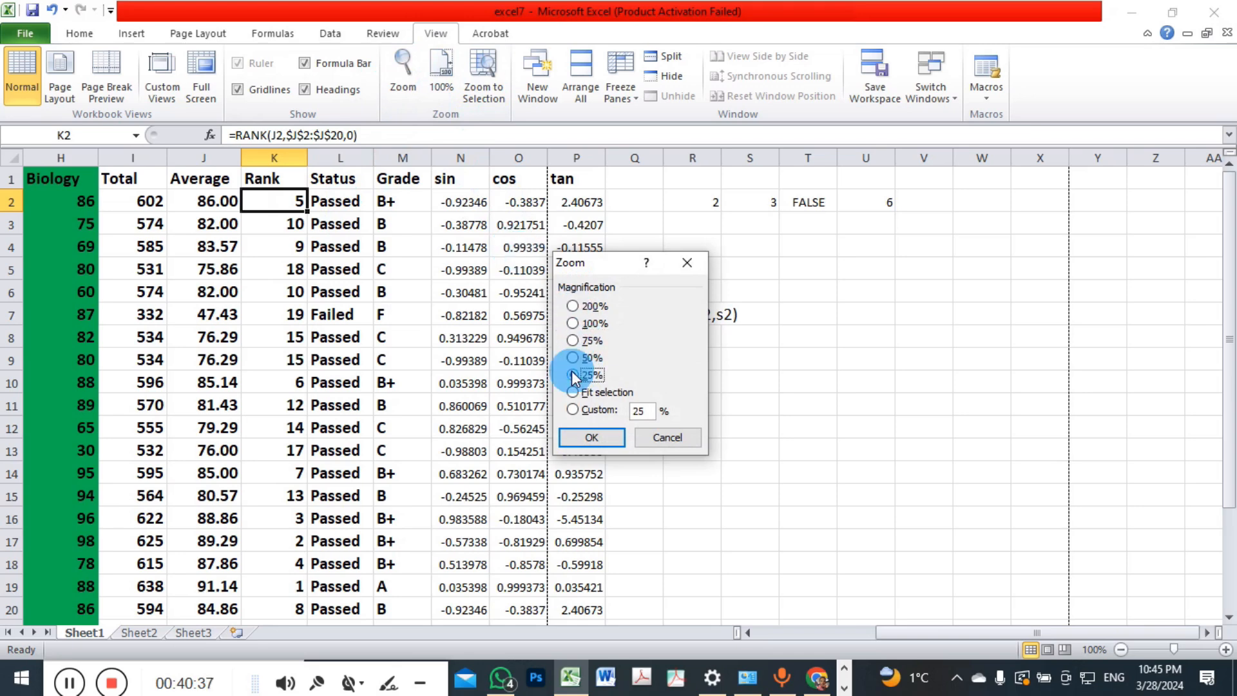
left_click(602, 440)
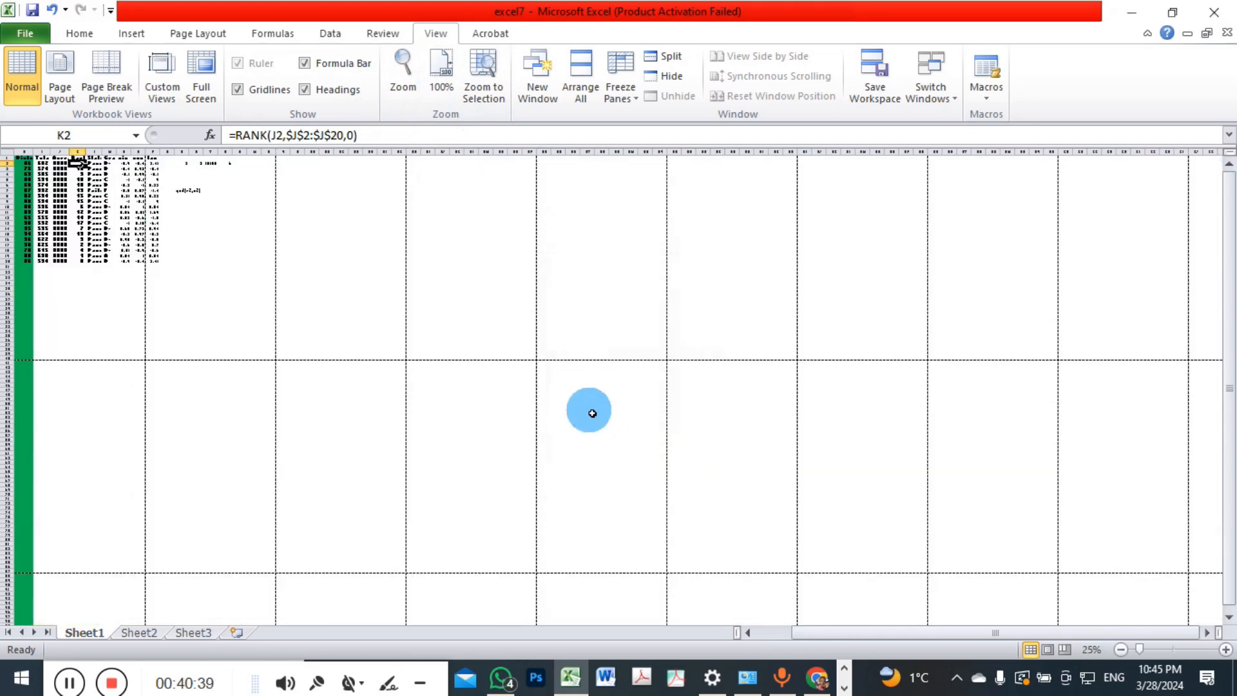
- Set the sheet magnification to 200%
left_click(409, 82)
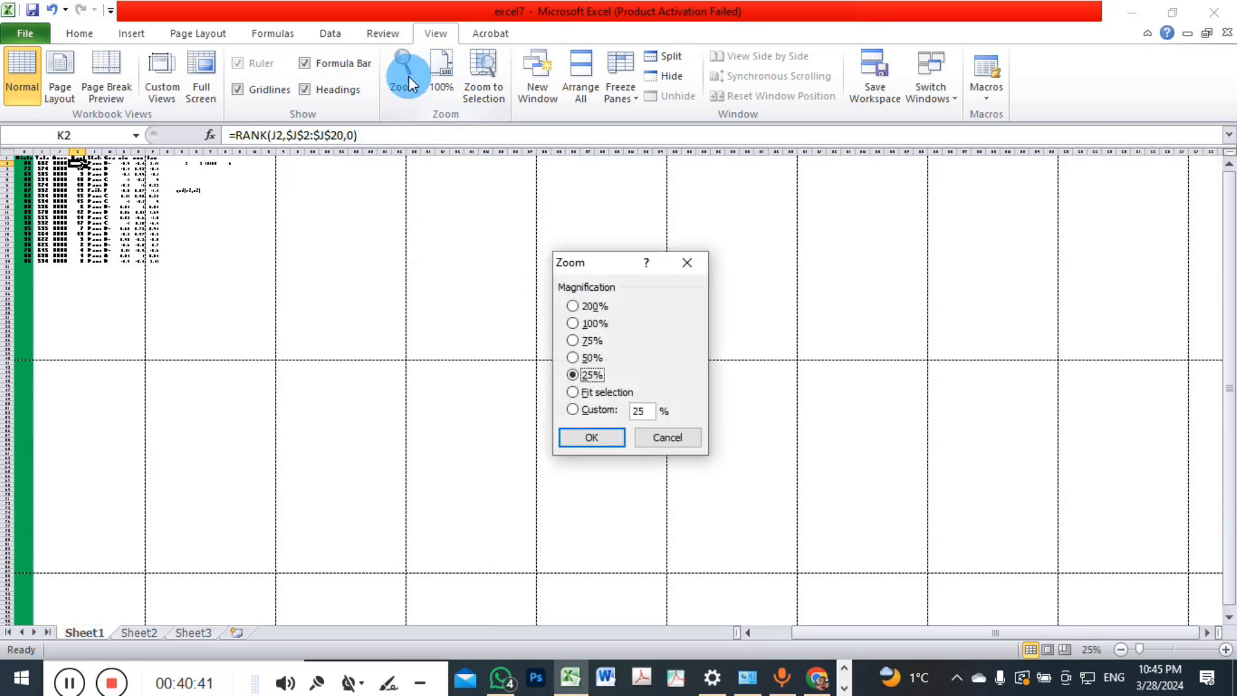
left_click(573, 308)
left_click(602, 441)
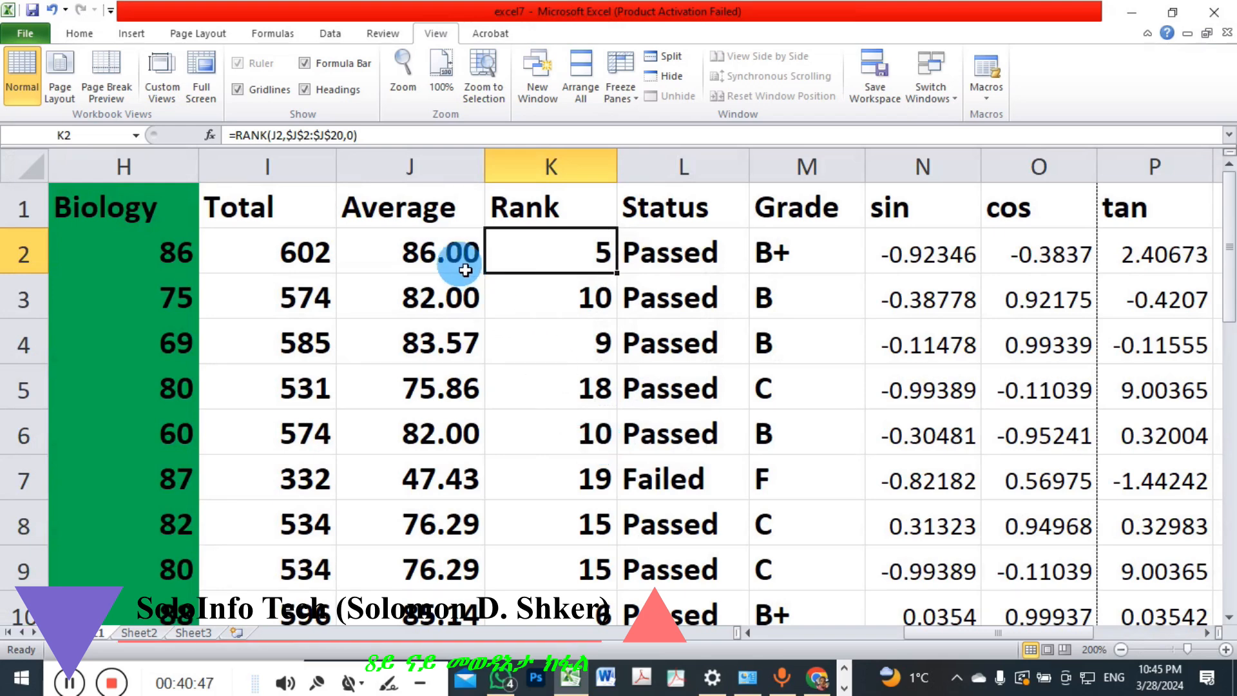
- Reset the zoom to 100%, zoom in on the selected Rank cell K2, and return to 100%
left_click(440, 72)
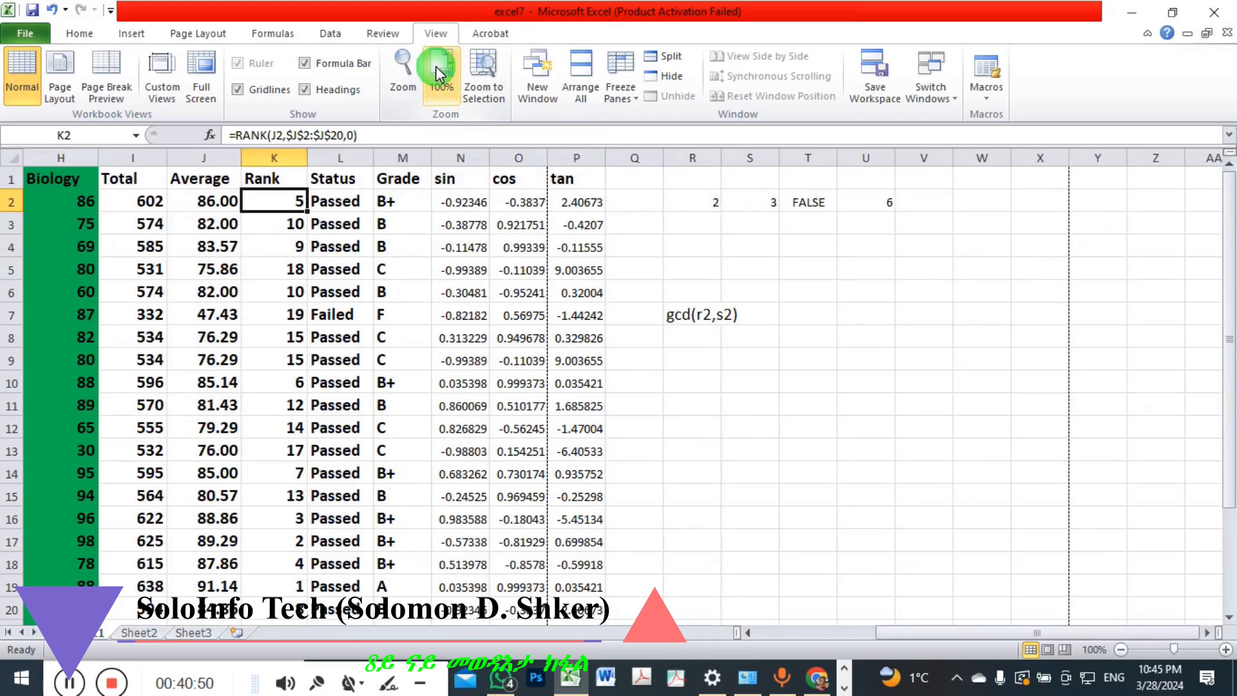
left_click(493, 65)
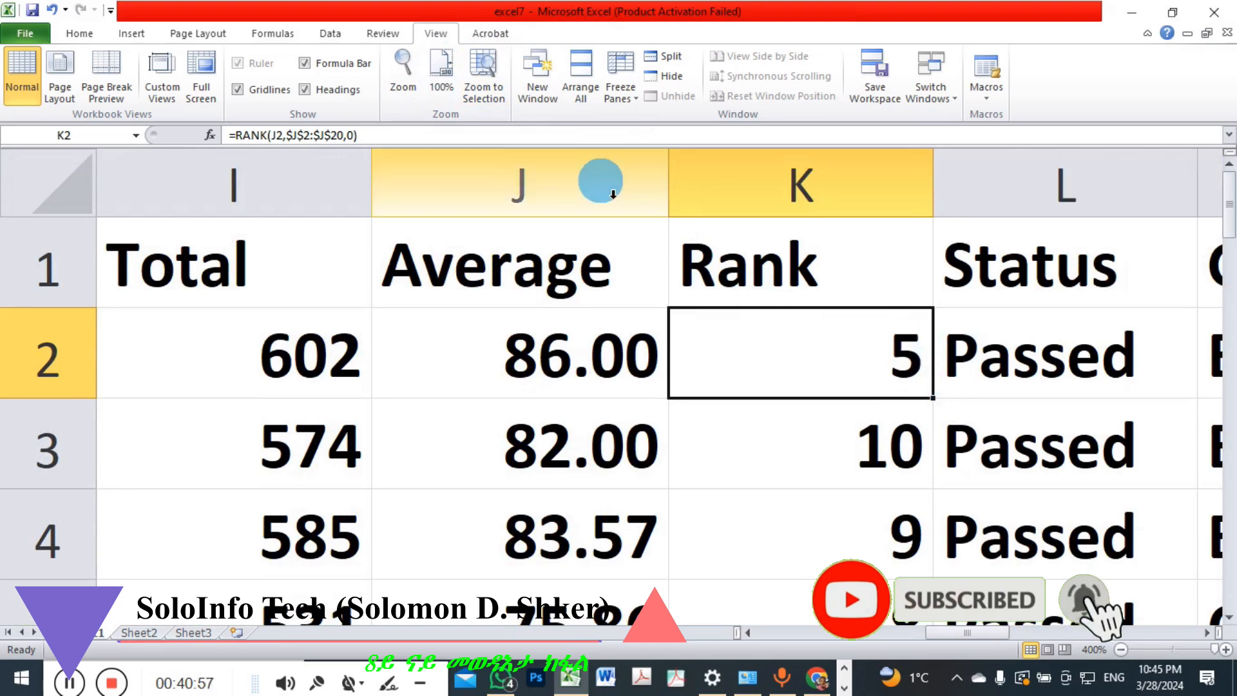
left_click(455, 86)
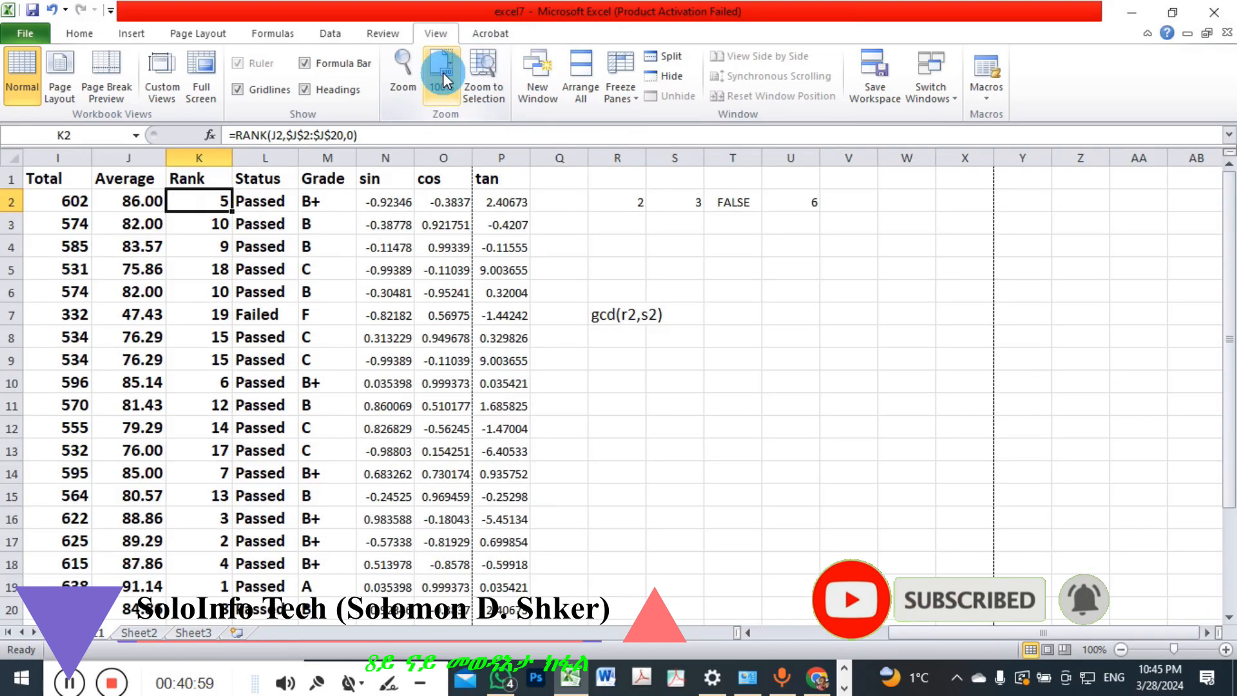
- Zoom to fit the range I2:P8, then select J1:L8 and zoom to fit that range
left_click_drag(63, 195, 516, 347)
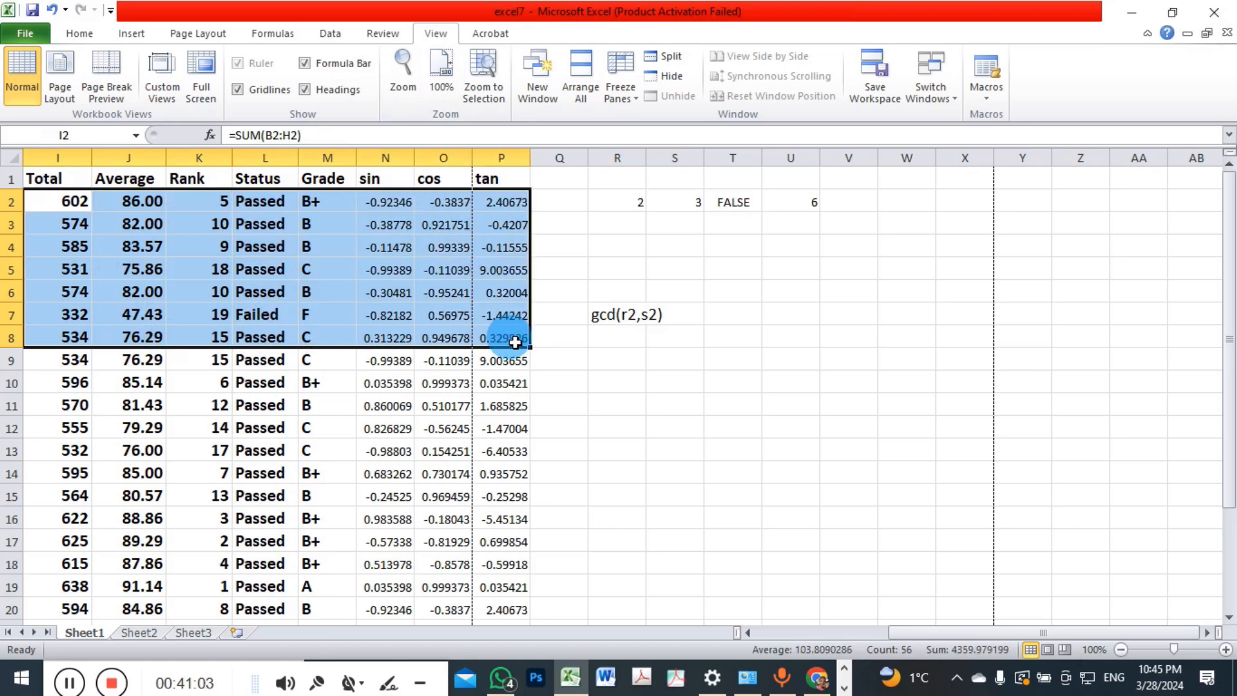
left_click(482, 70)
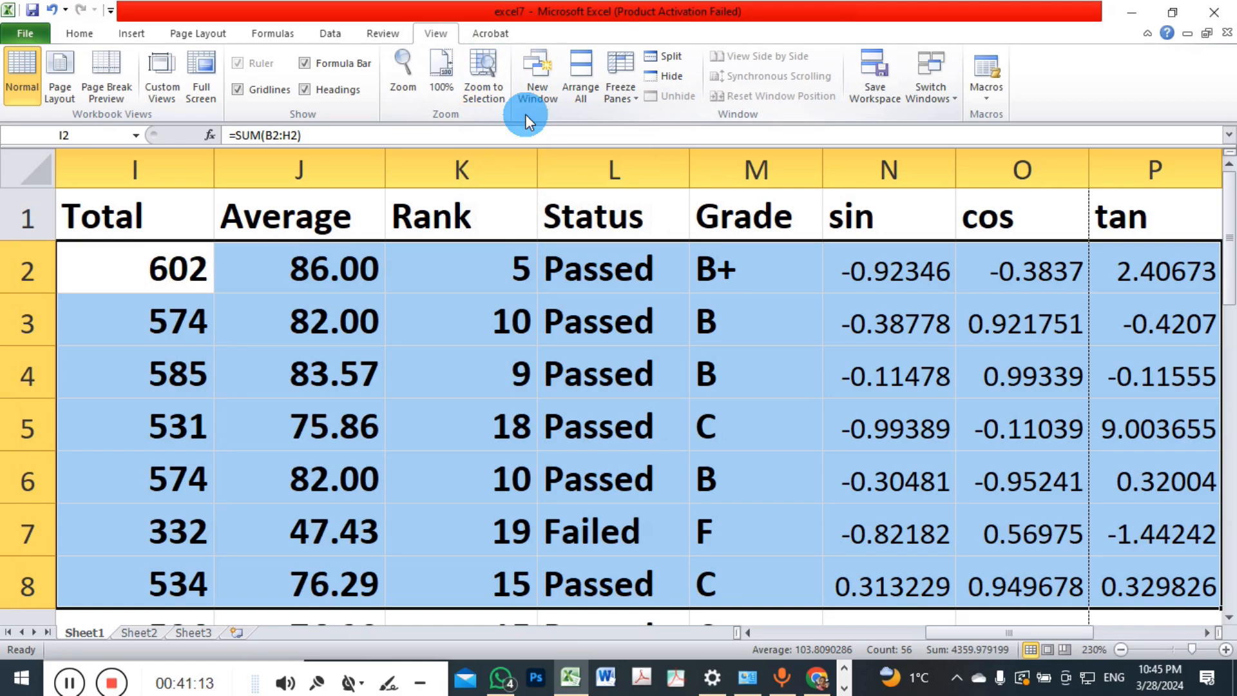
left_click(458, 308)
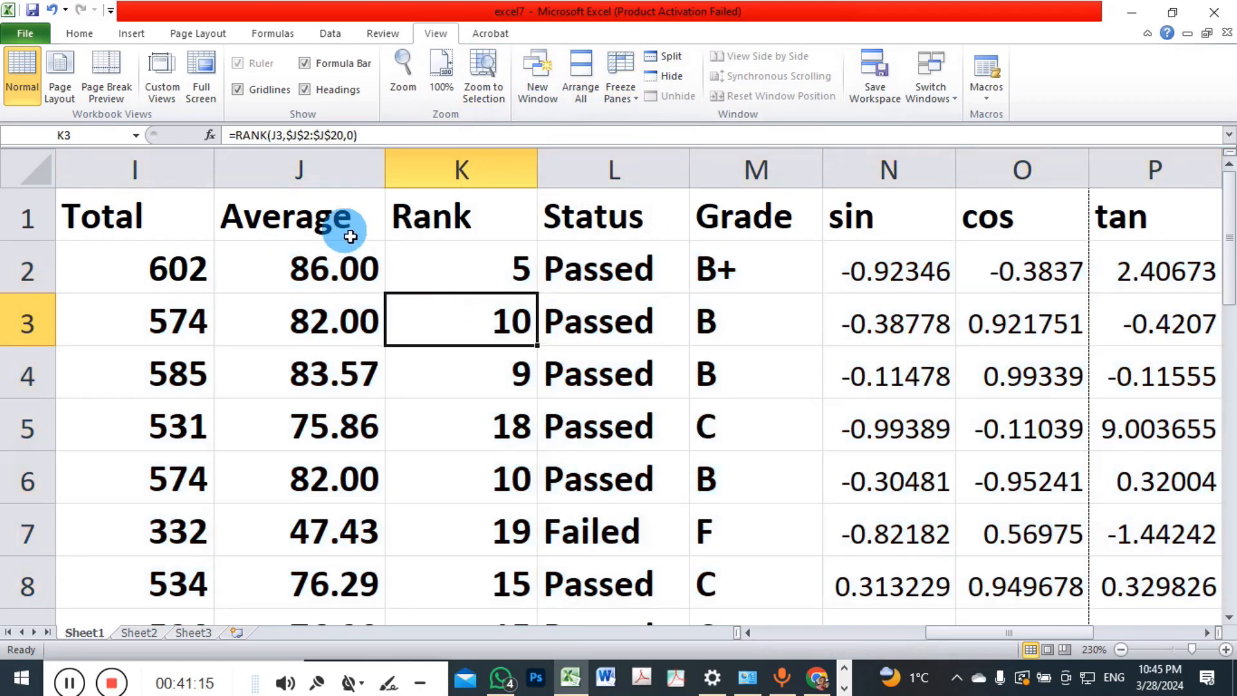
left_click_drag(296, 215, 606, 593)
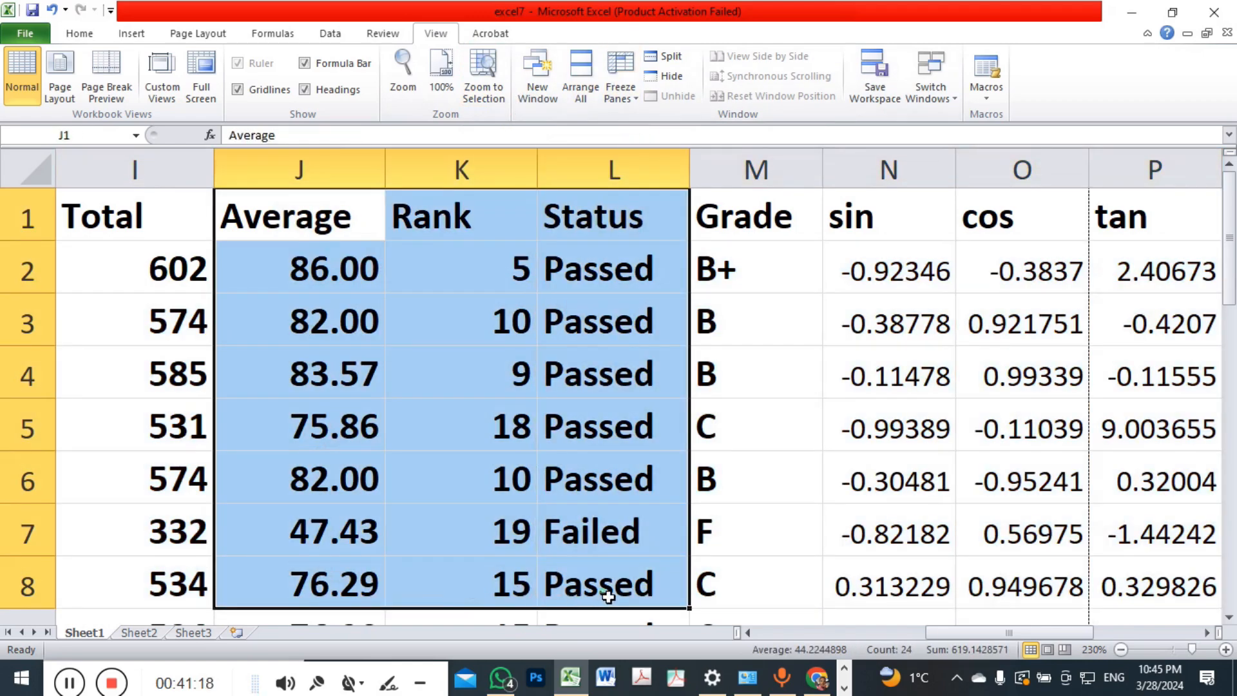
left_click(486, 71)
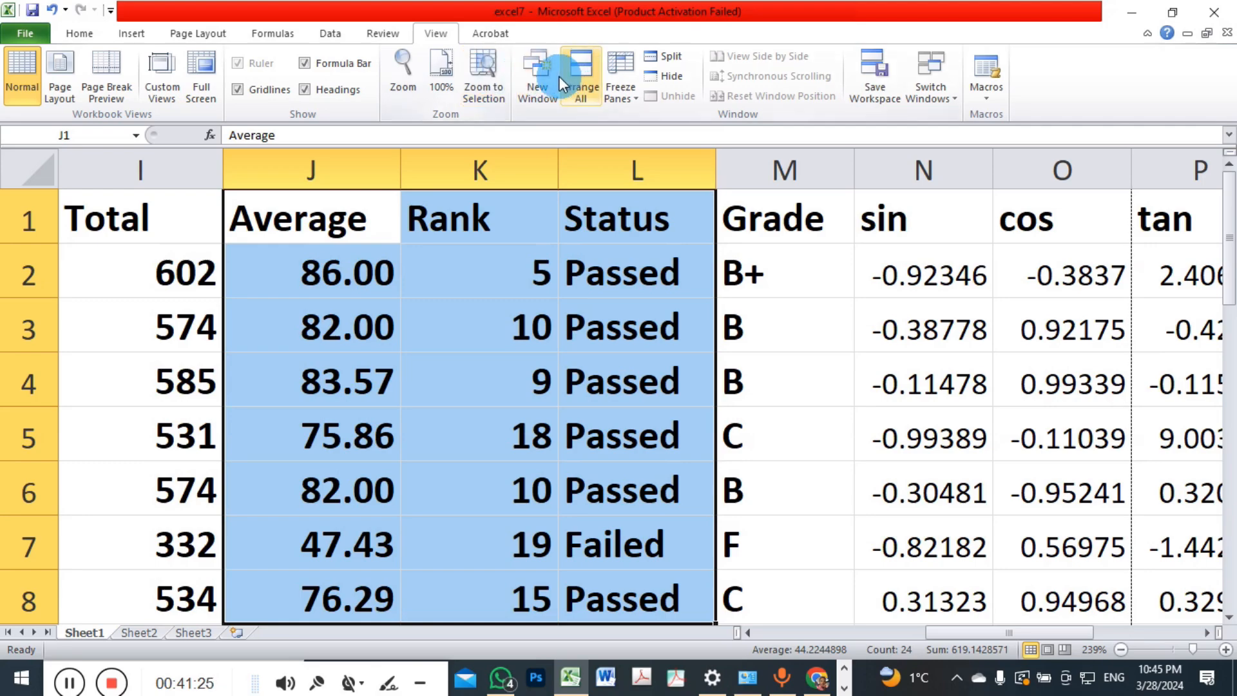
- Open a second window of the workbook, switch to the original window, and return to the new one
left_click(541, 90)
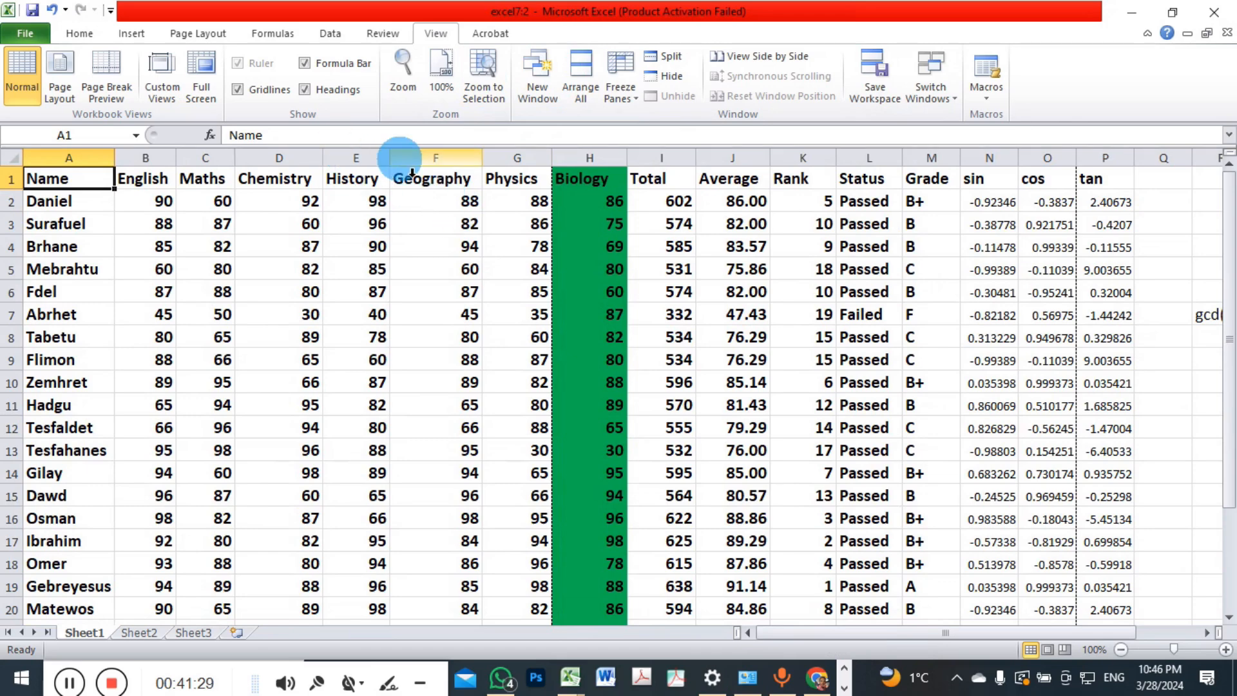
left_click(576, 688)
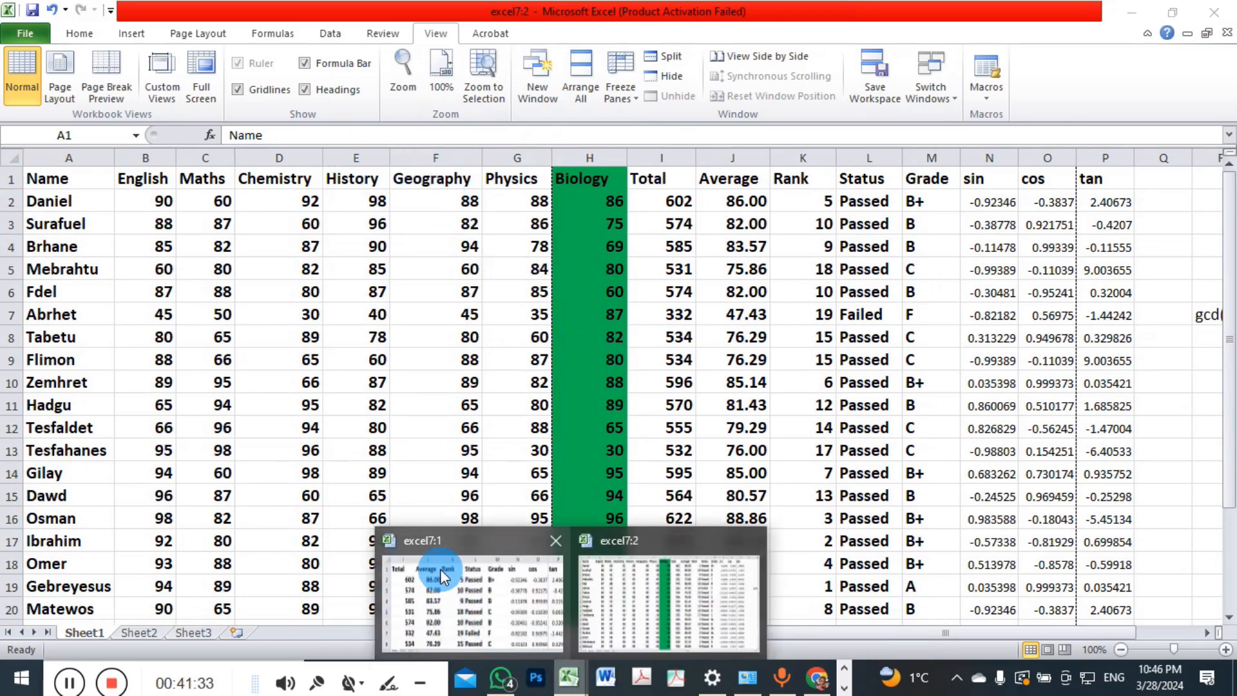
mouse_move(433, 535)
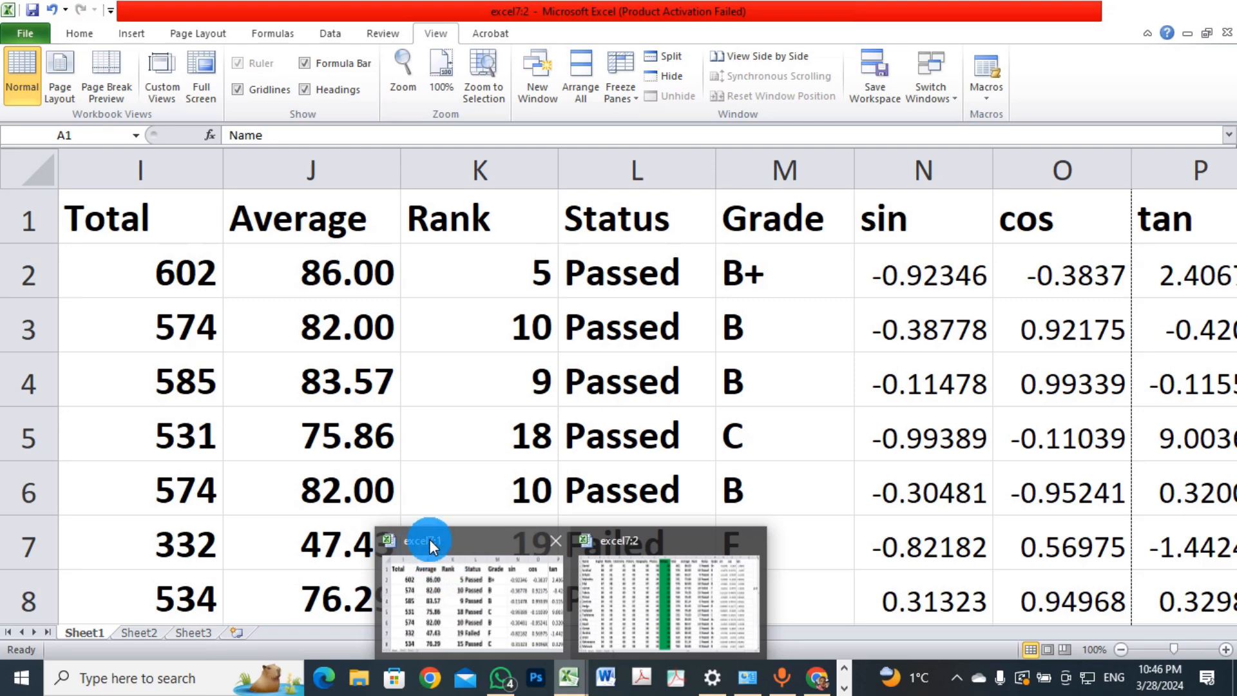
left_click(455, 590)
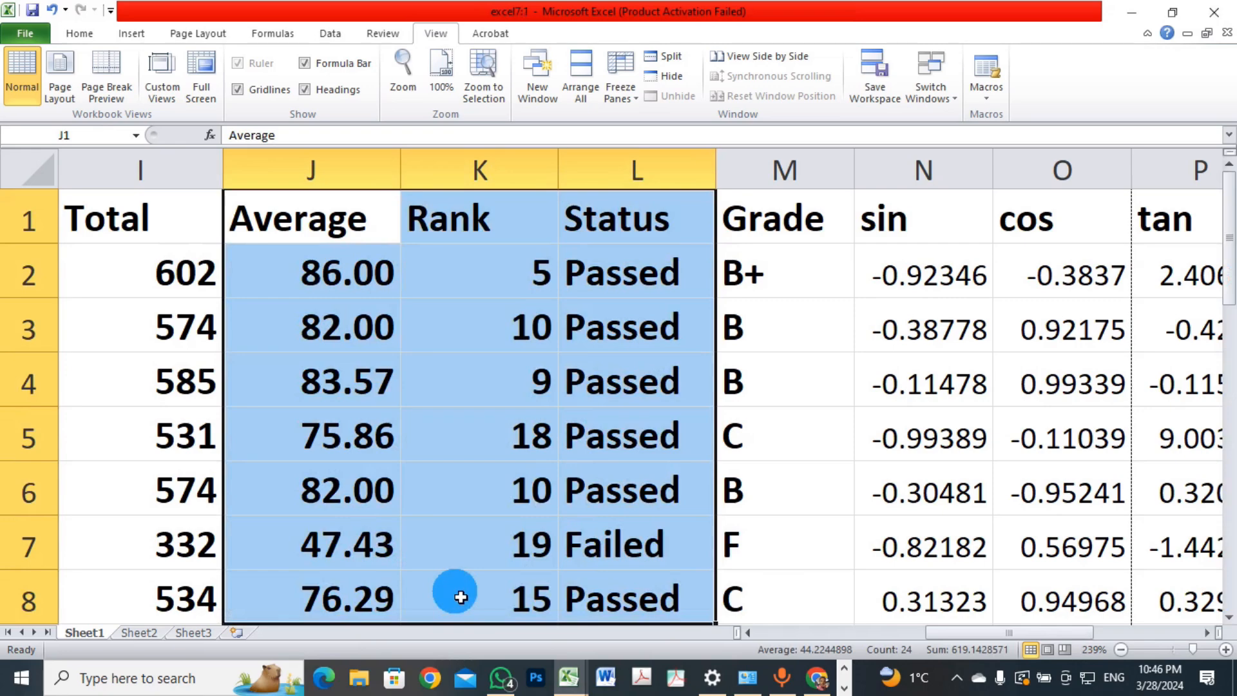
left_click(582, 687)
left_click(689, 609)
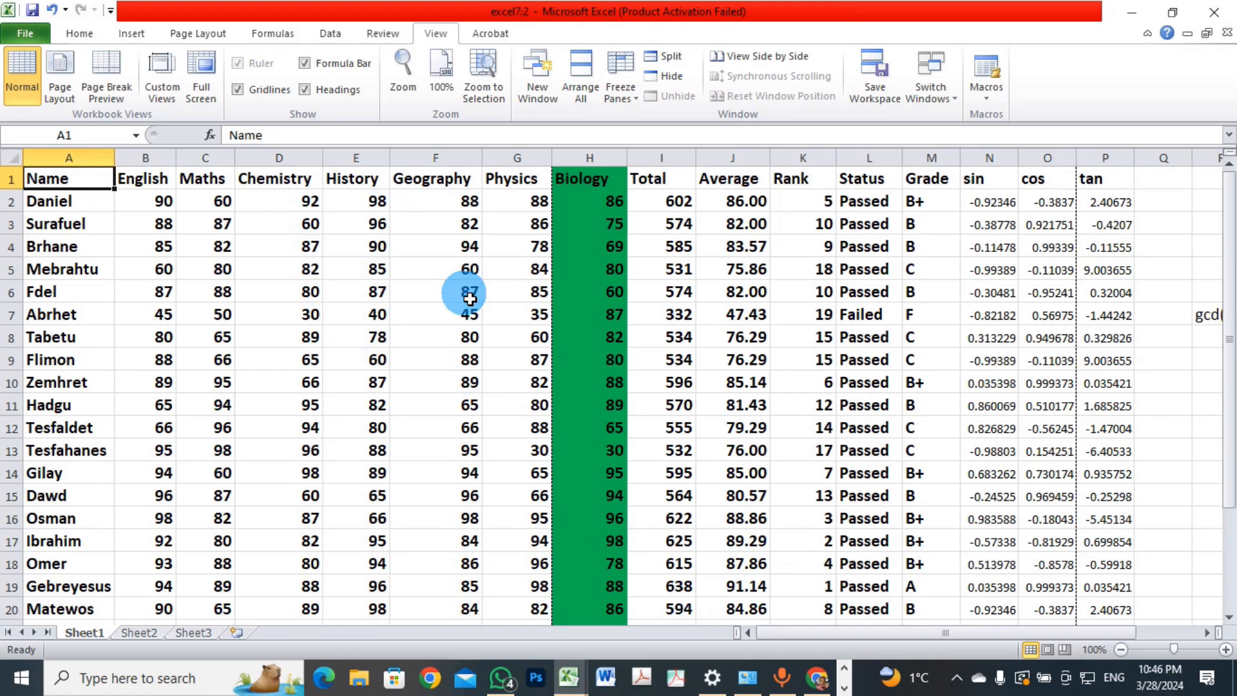
- Arrange the two workbook windows horizontally, then maximize the excel7:2 window
left_click(585, 68)
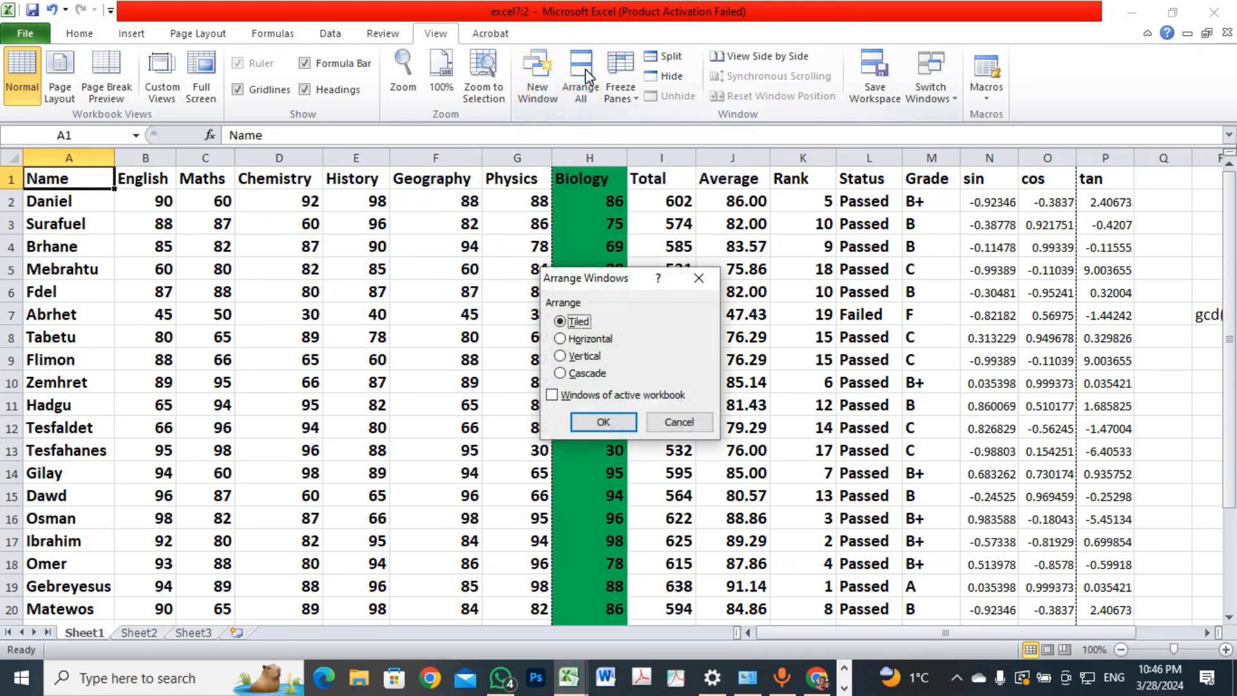
left_click(563, 339)
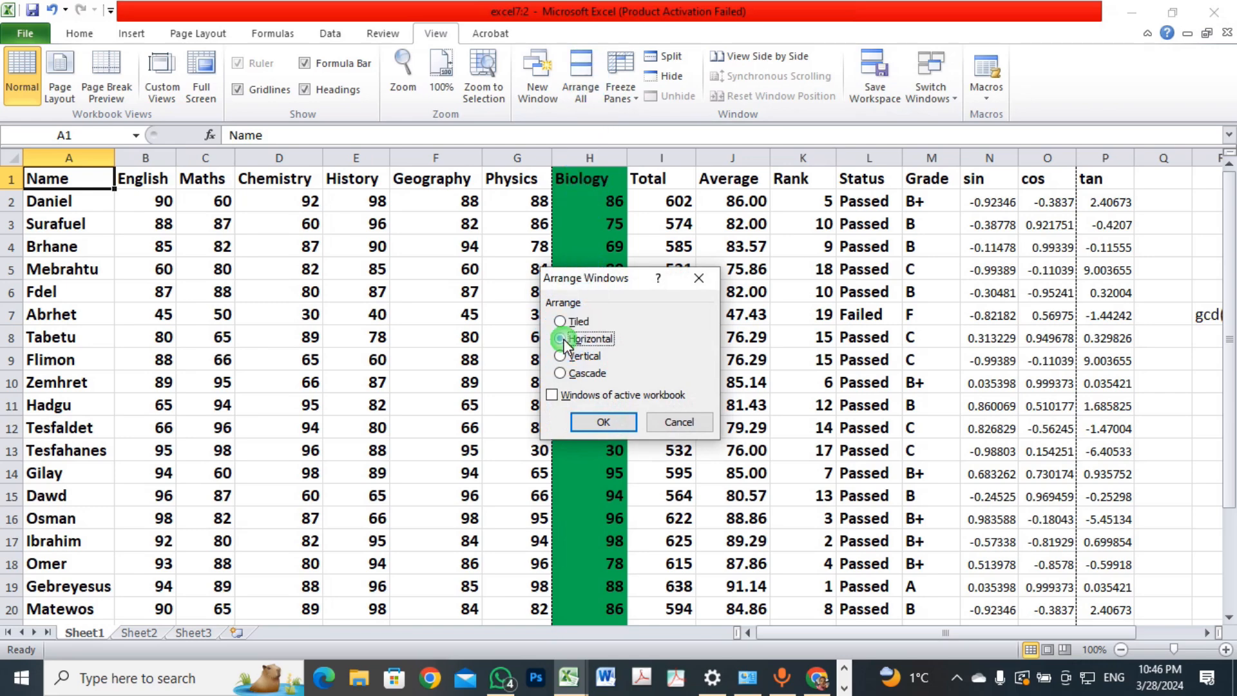
left_click(603, 422)
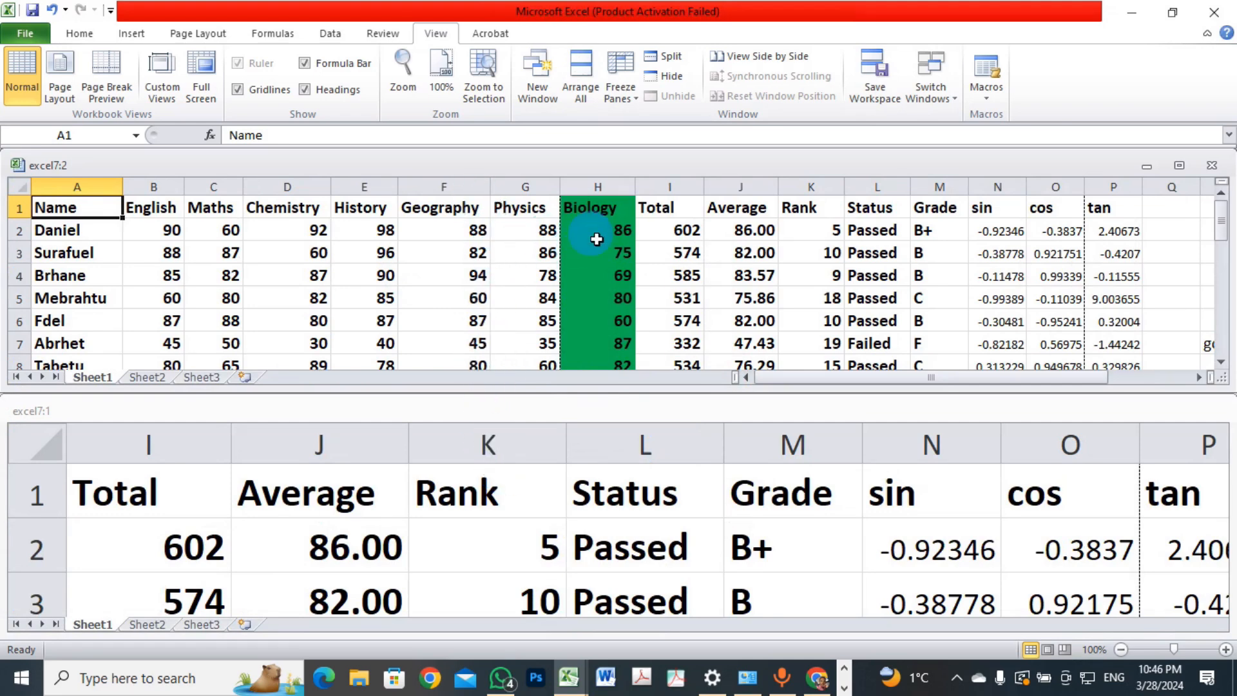
double_click(816, 166)
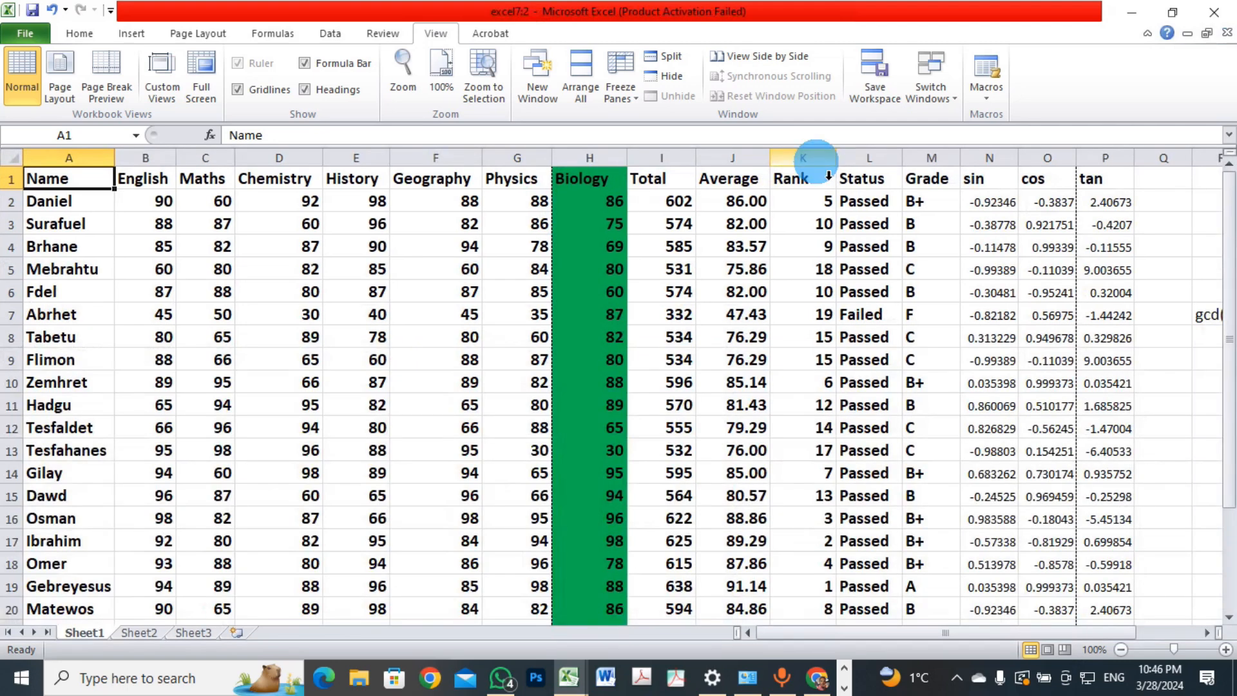
- Arrange the two workbook windows vertically, then maximize the excel7:2 window again
left_click(576, 75)
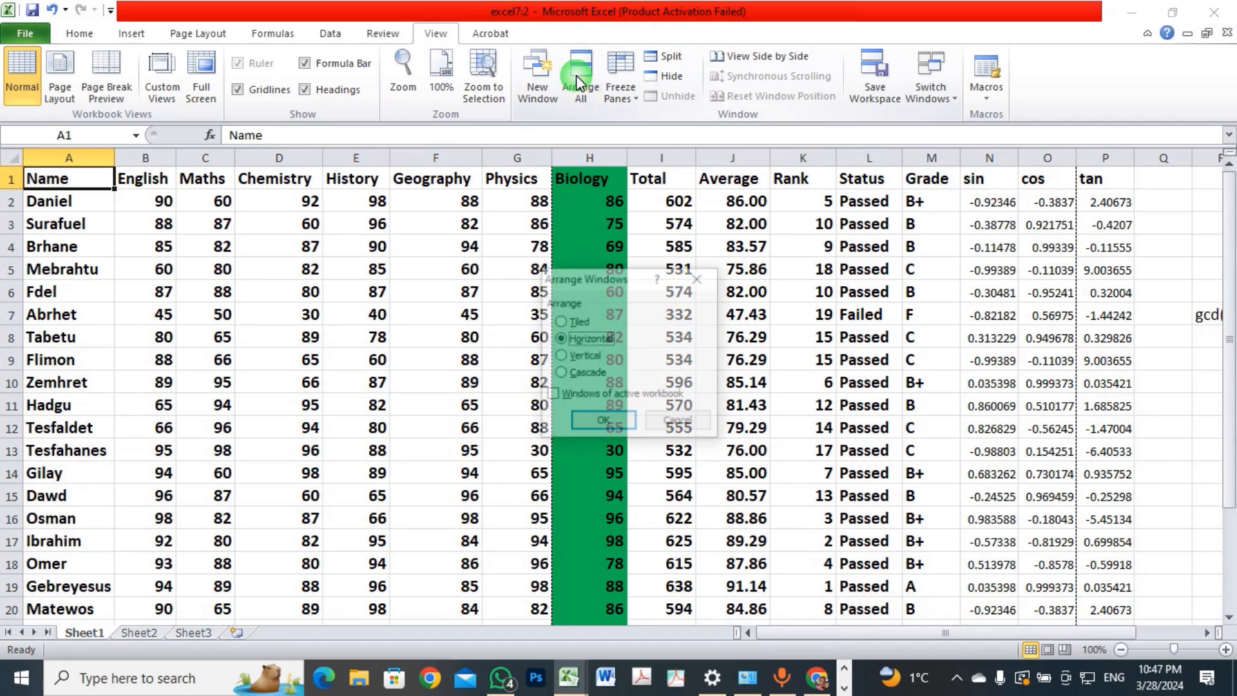
left_click(560, 359)
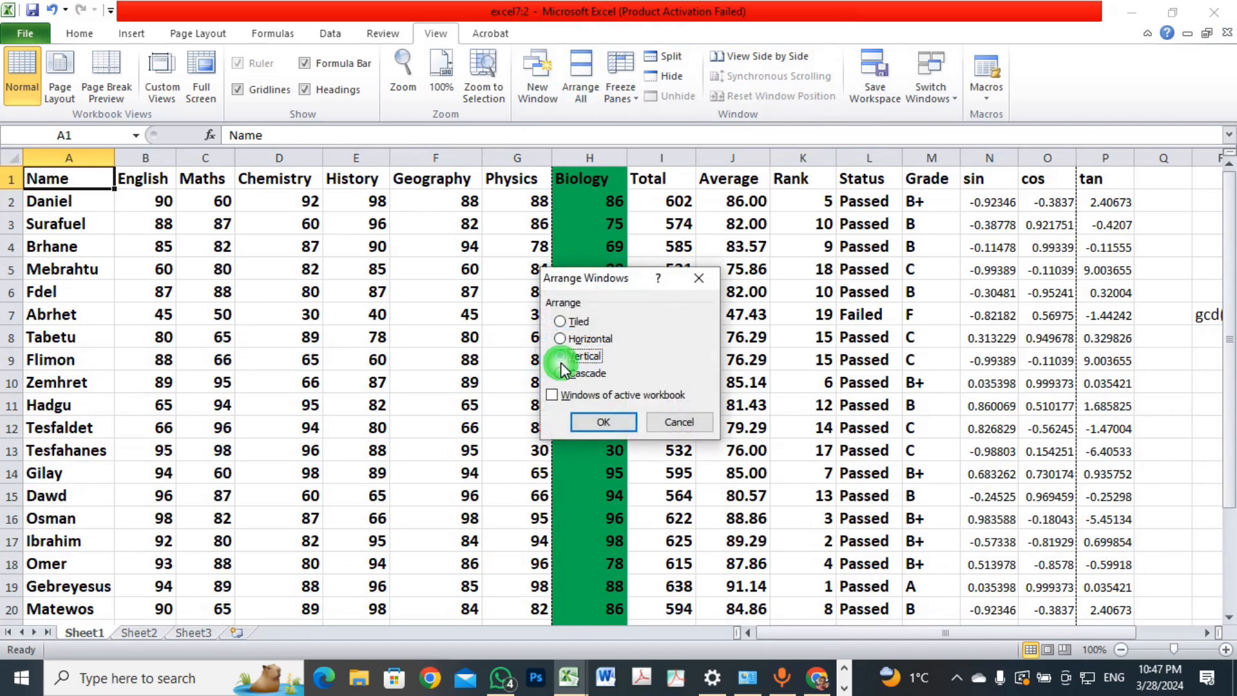
left_click(588, 422)
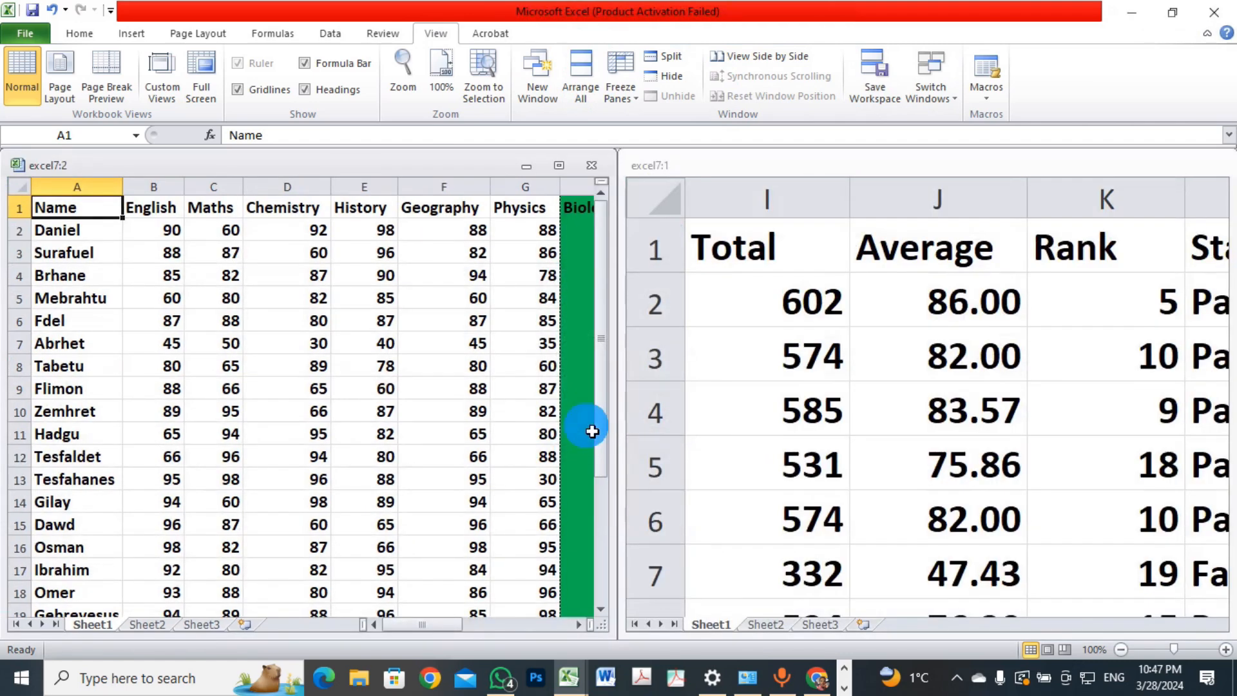
double_click(455, 164)
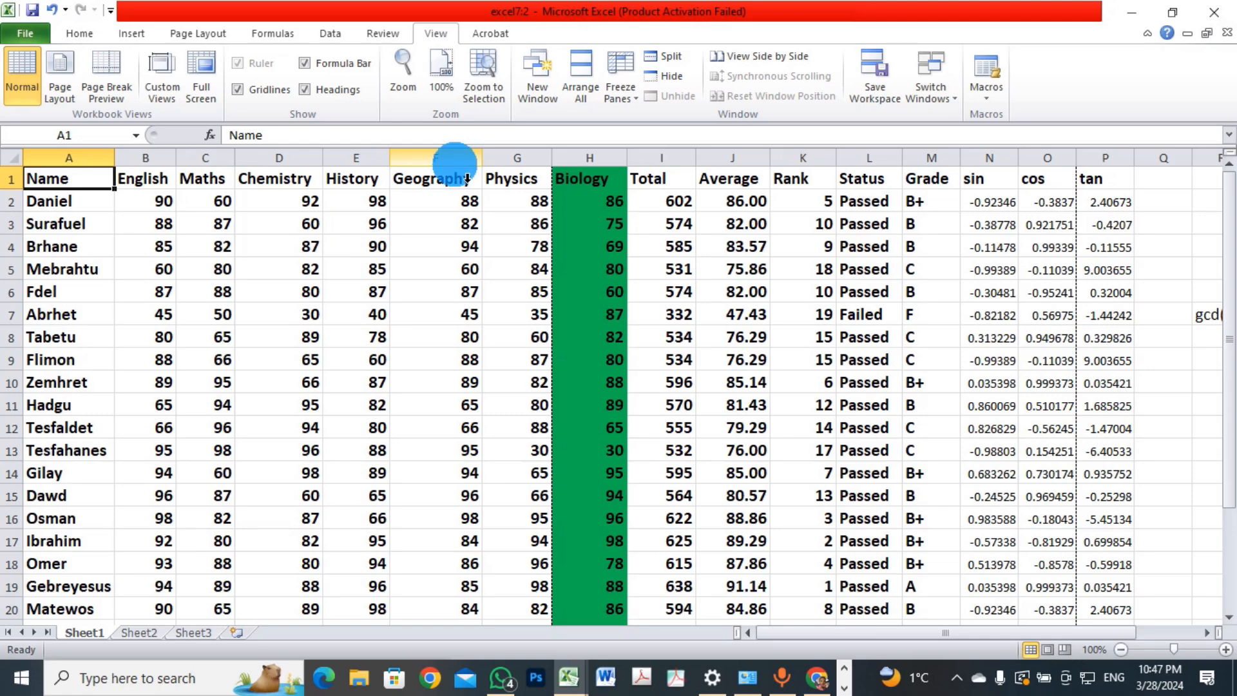
- Split the worksheet window into four panes and move the active cell from G7 along row 7 to L7
left_click(663, 60)
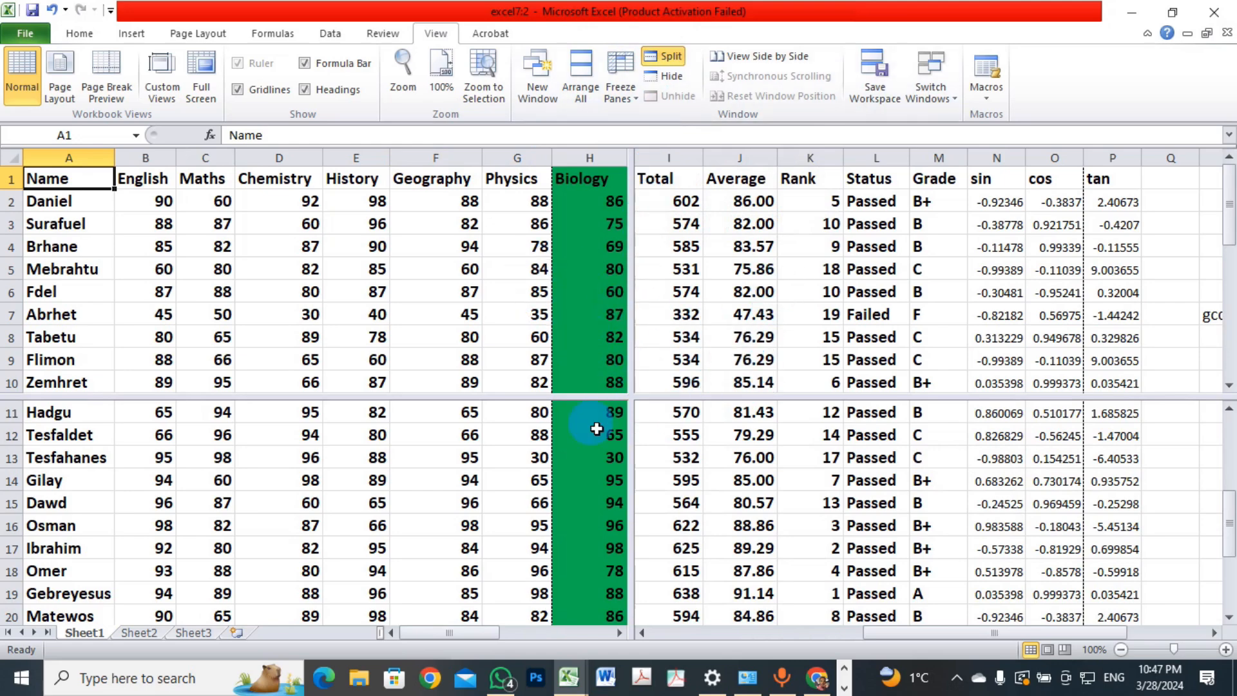
left_click(513, 316)
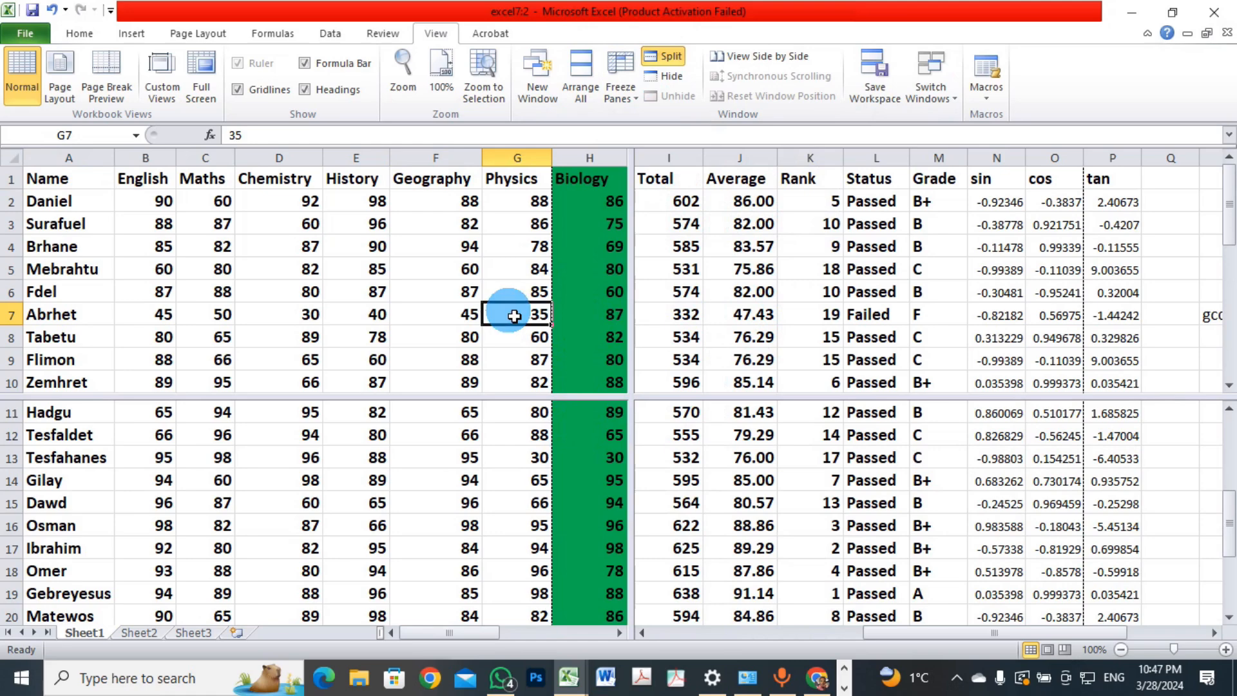
key("Right")
key("Right")
key("Right")
key("Right")
key("Right")
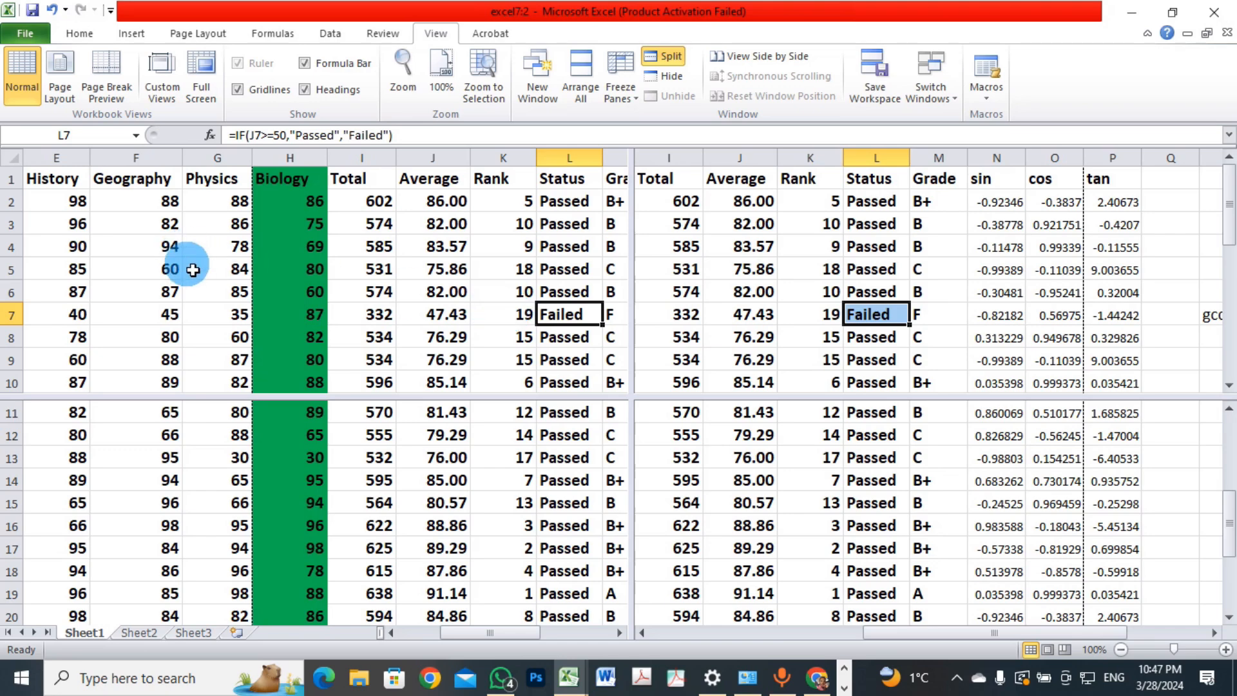
- Examine how the split panes scroll by moving from H6 to I6, then from J3 along row 3 to T3
left_click(290, 293)
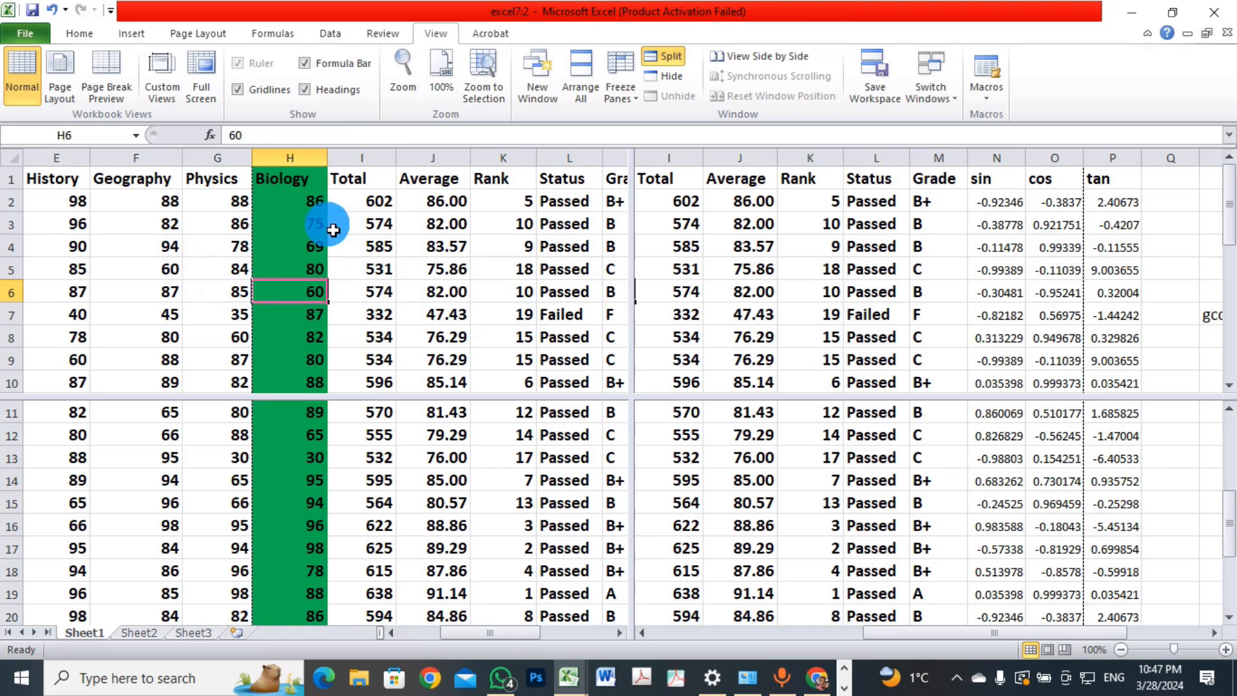
key("Right")
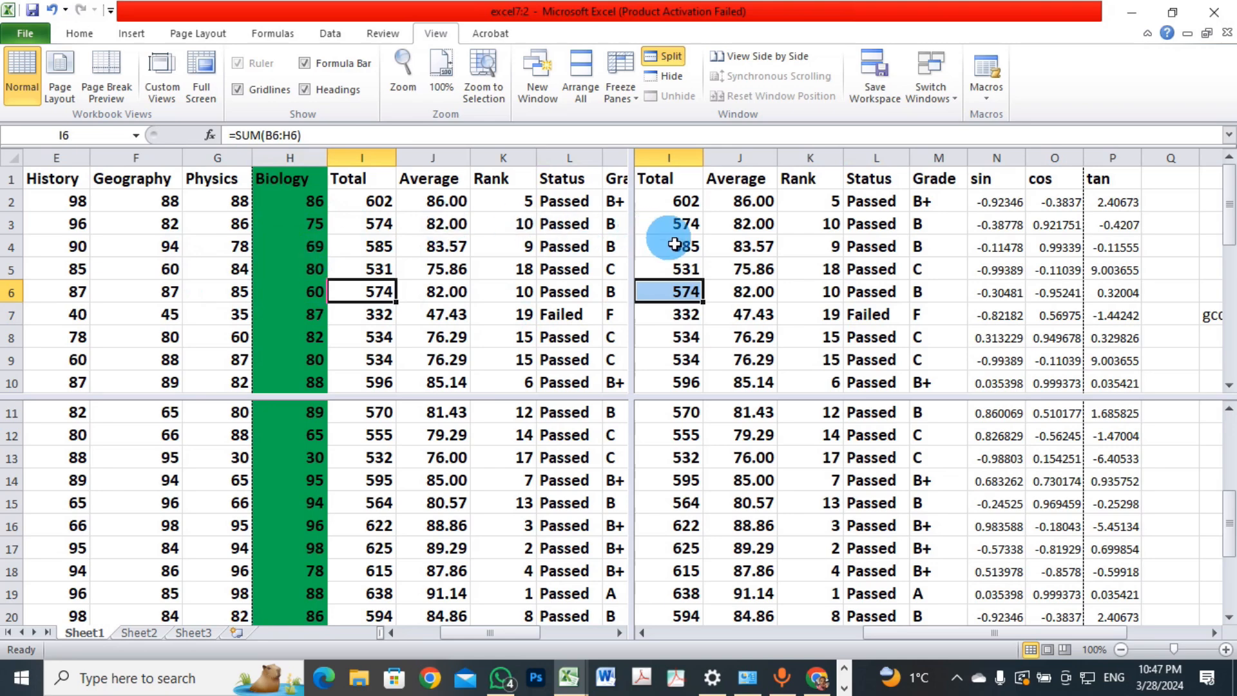
left_click(718, 232)
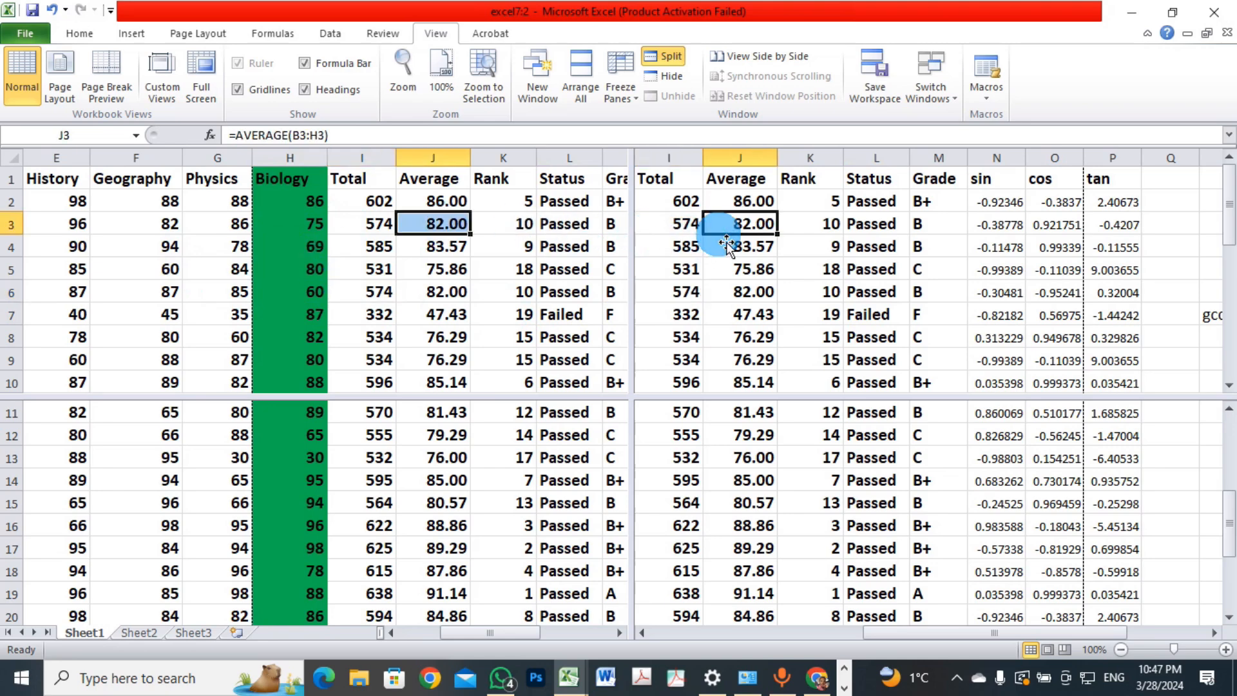
key("Right")
key("Right")
key("Right")
key("Right")
key("Right")
key("Right")
key("Right")
key("Right")
key("Right")
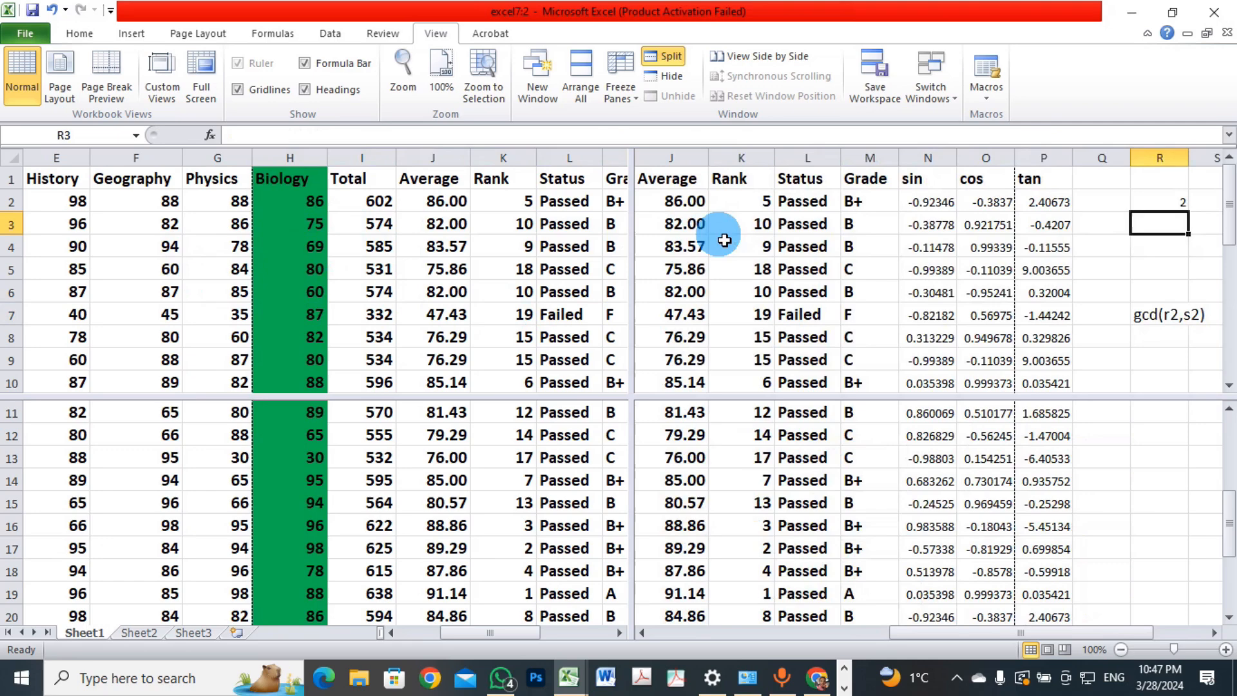
key("Right")
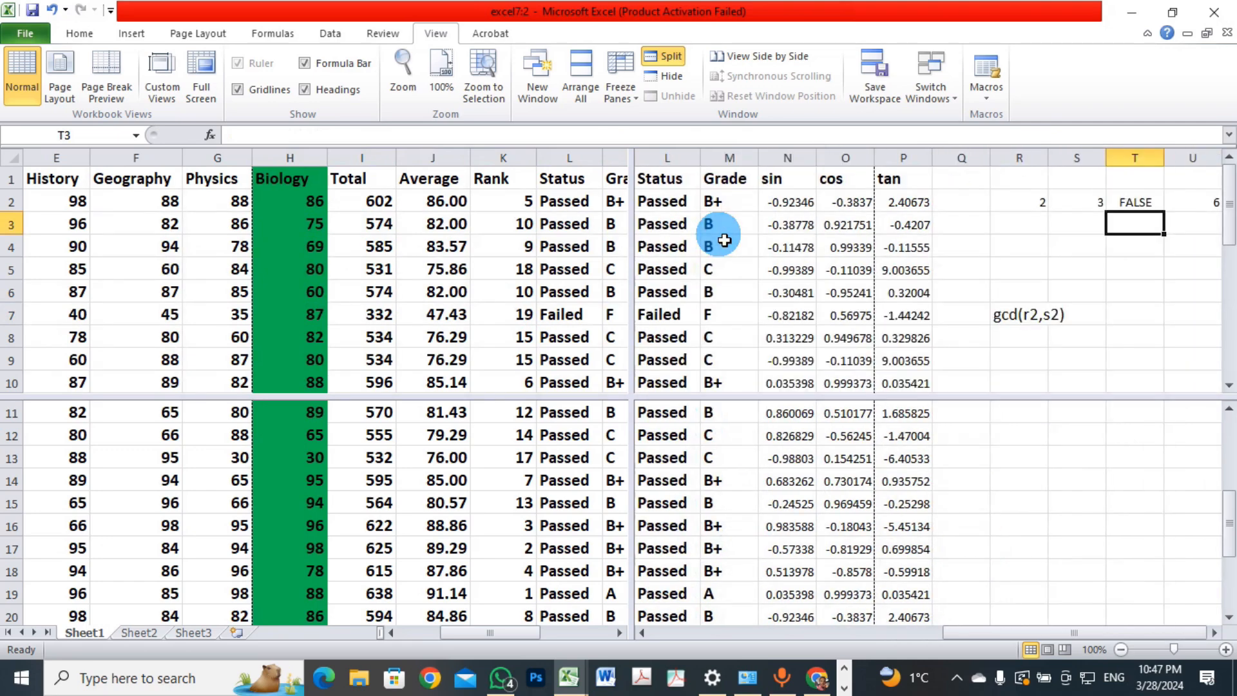
- Move the active cell from the Grade column back to E3 along row 3, and remove the window split
left_click(576, 228)
key("Right")
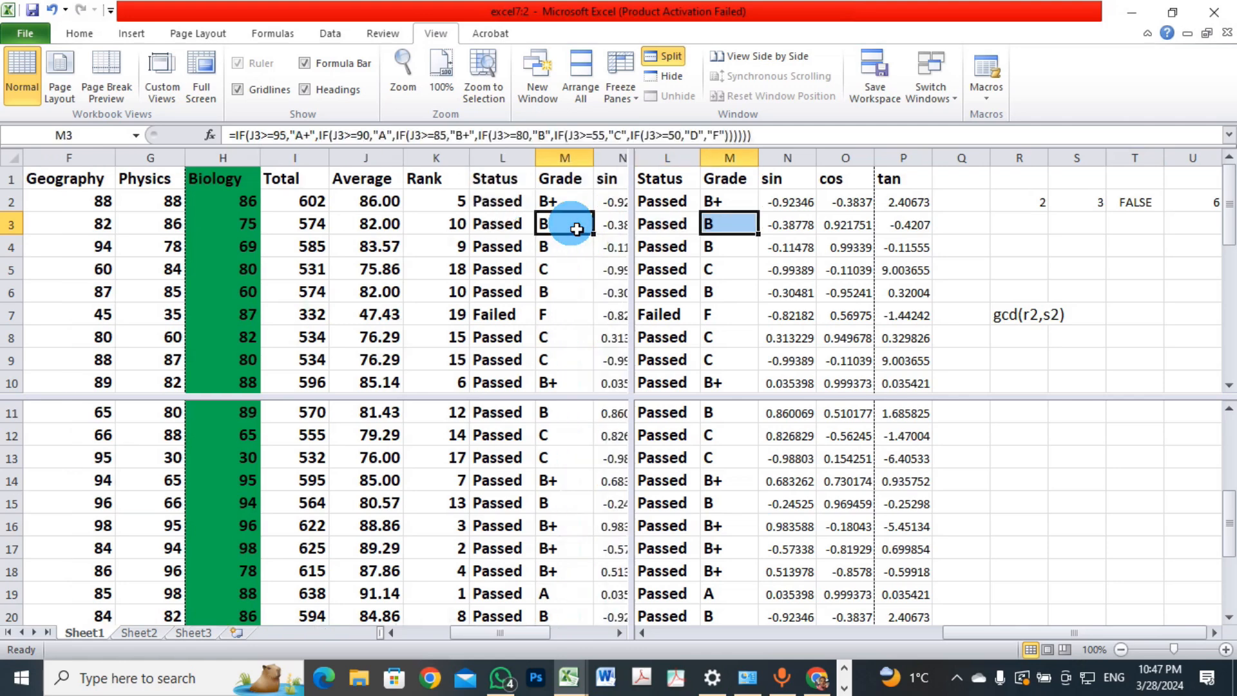
key("Left")
key("Left")
key("Left")
key("Left")
key("Left")
key("Left")
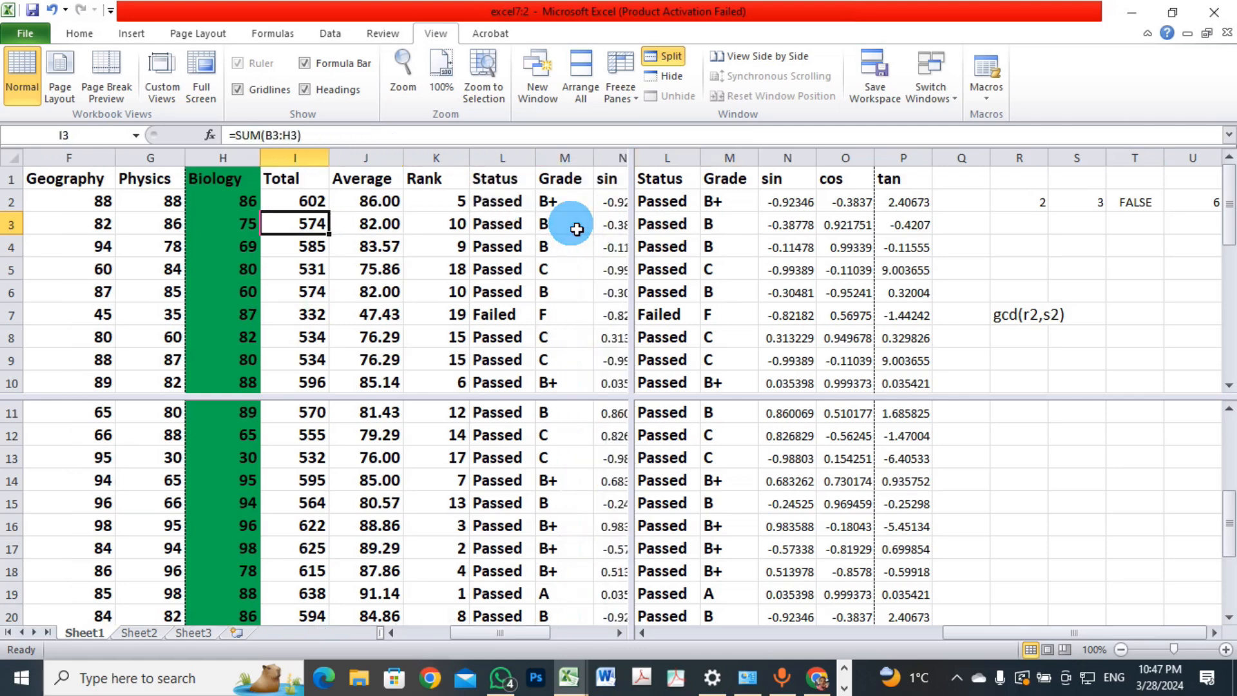
key("Left")
key("Left")
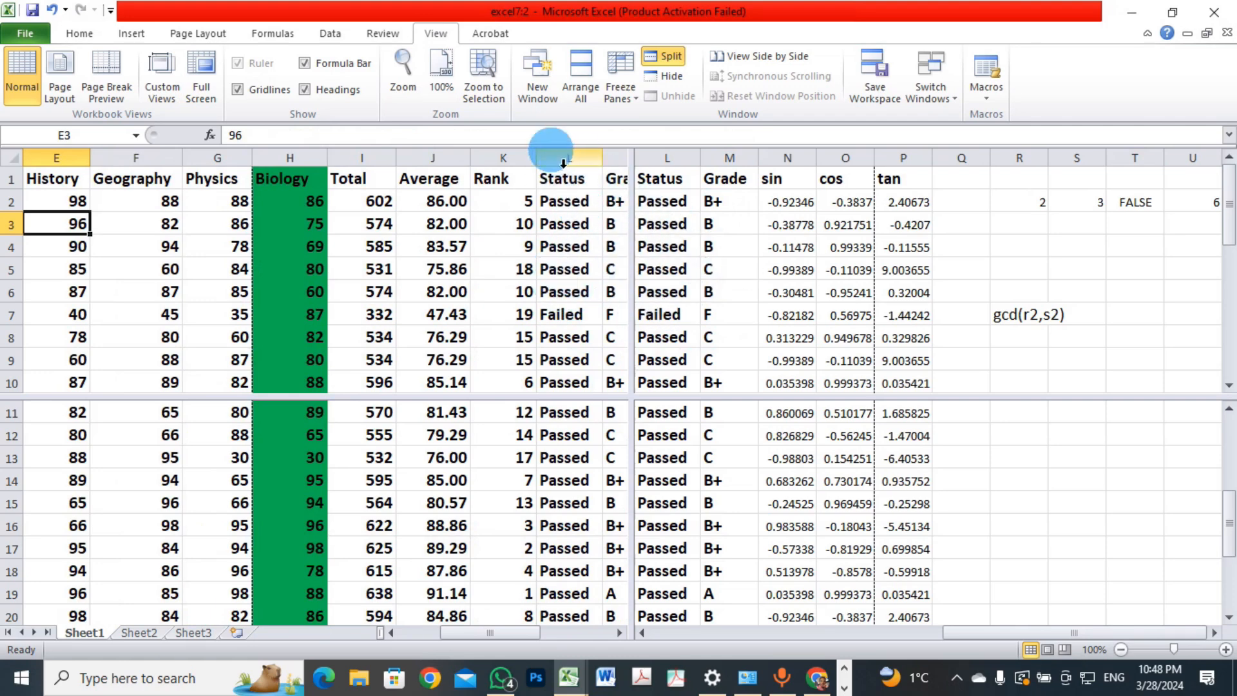
left_click(661, 55)
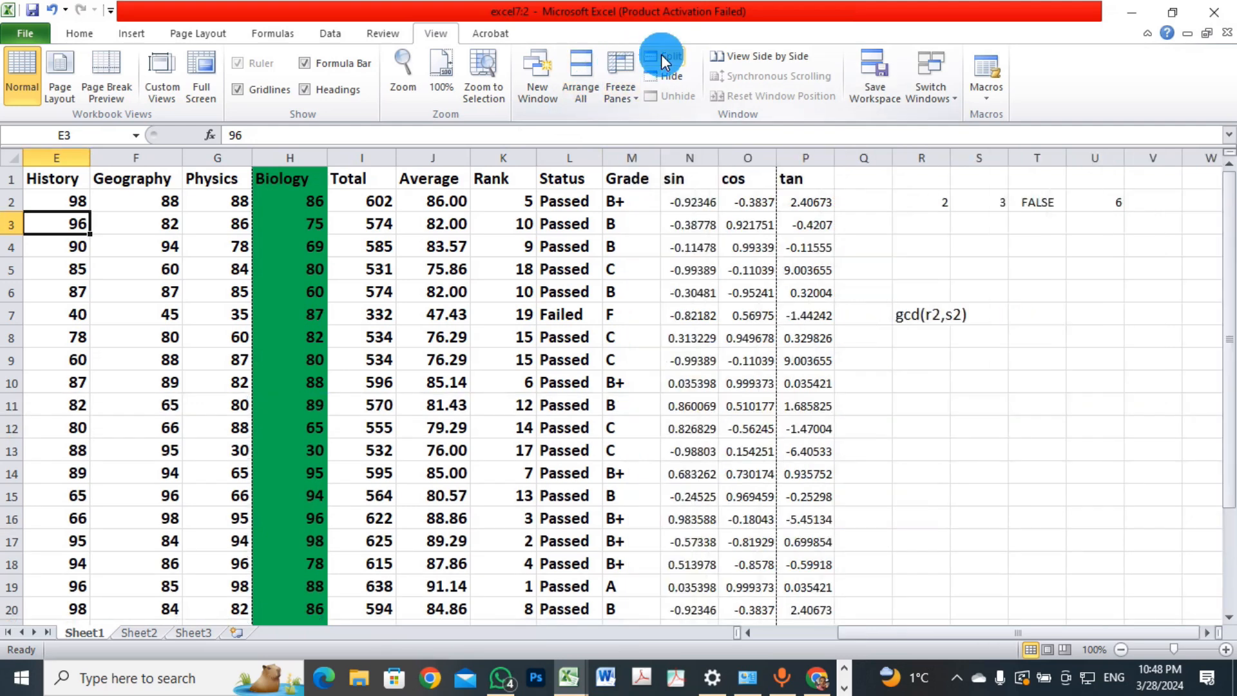